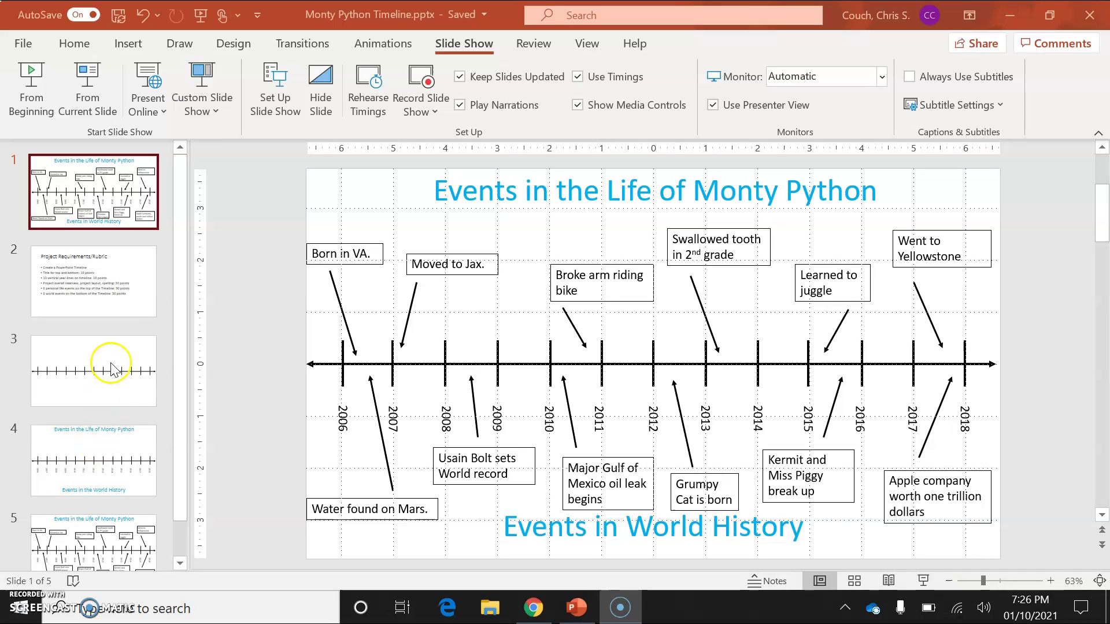
Browse slides 2 and 4 of the example deck, ending on the Project Requirements/Rubric slide.
click(131, 301)
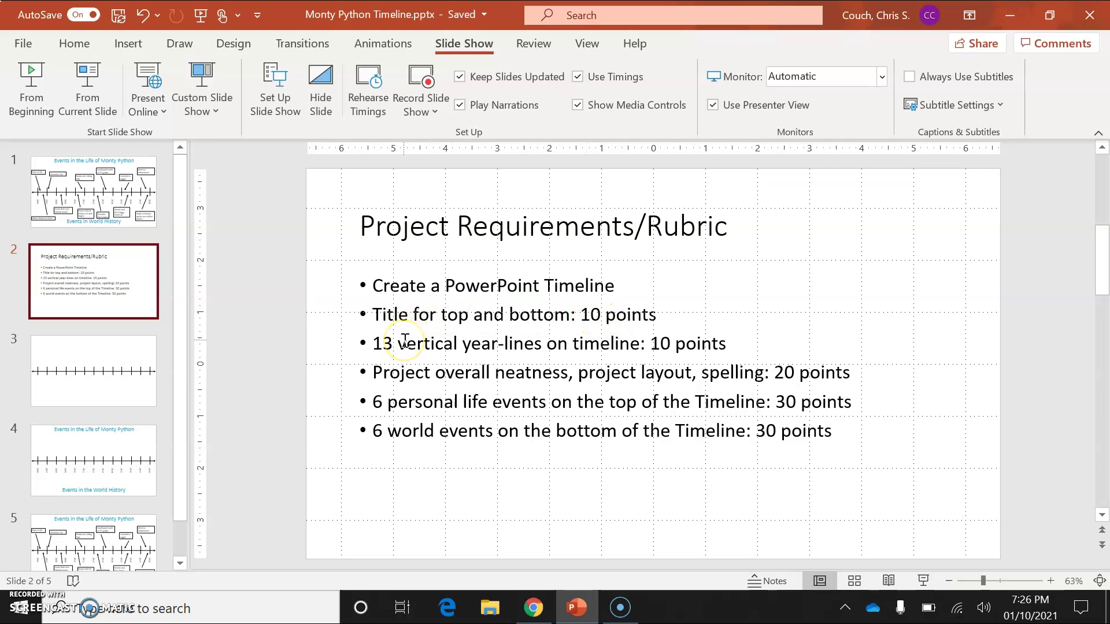
click(77, 442)
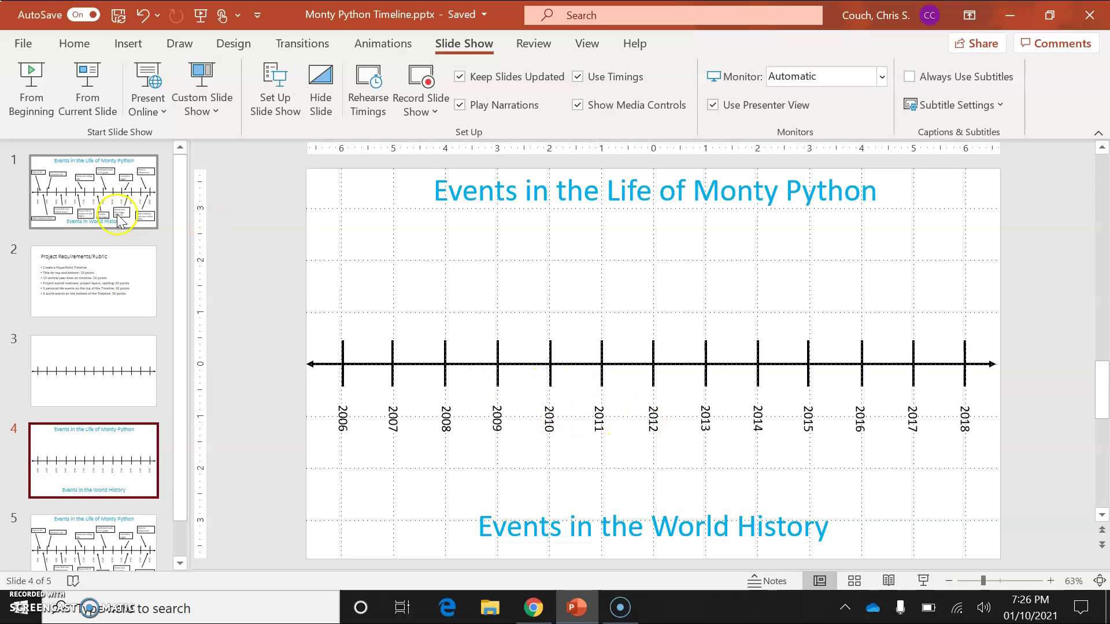
click(103, 269)
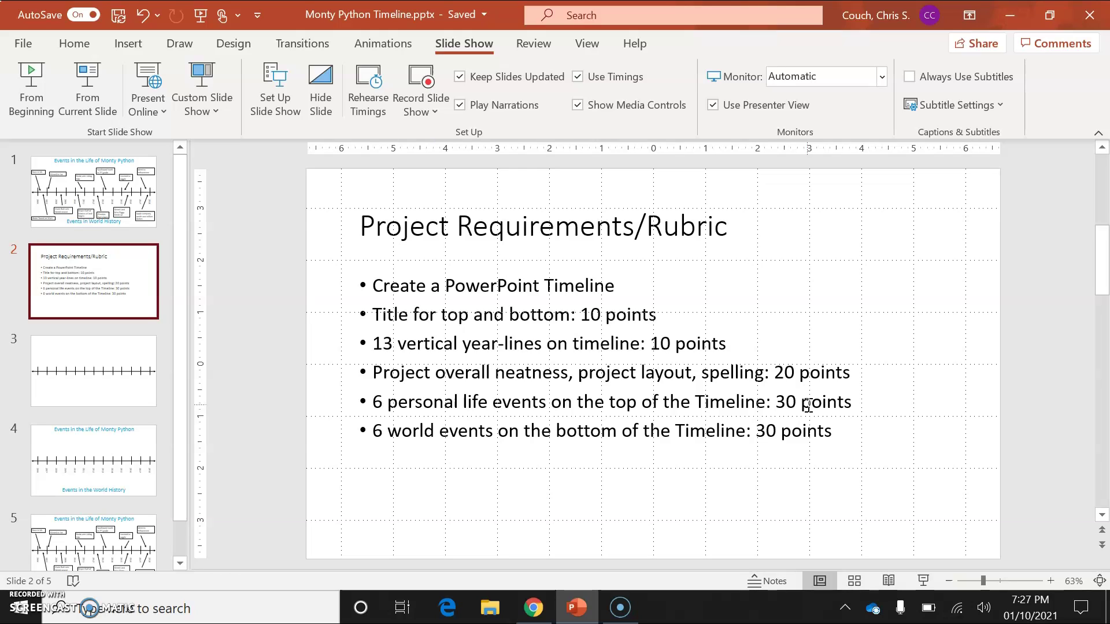
Create a new blank presentation from the File menu.
click(26, 44)
click(48, 122)
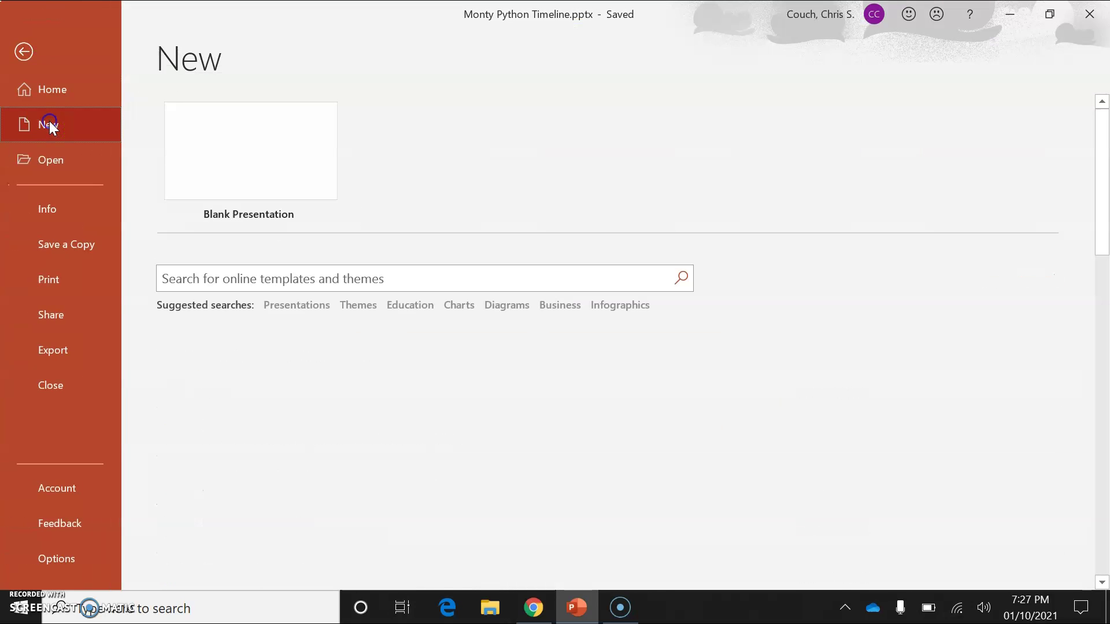
click(241, 173)
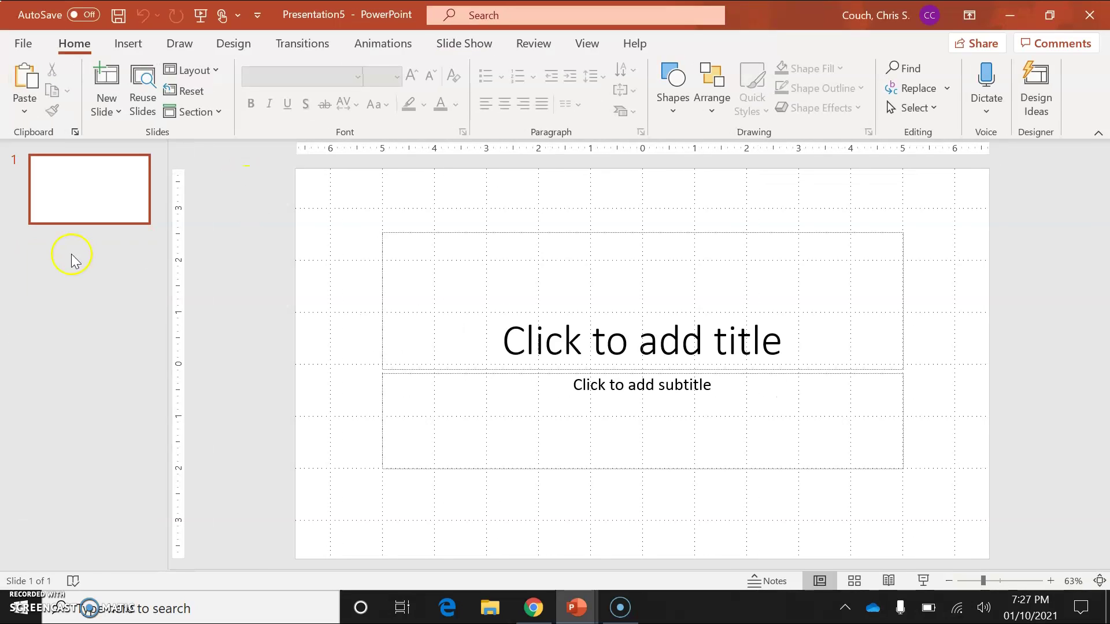
Add a Blank-layout slide, delete the title slide, and hide the rulers and gridlines.
click(71, 258)
click(119, 113)
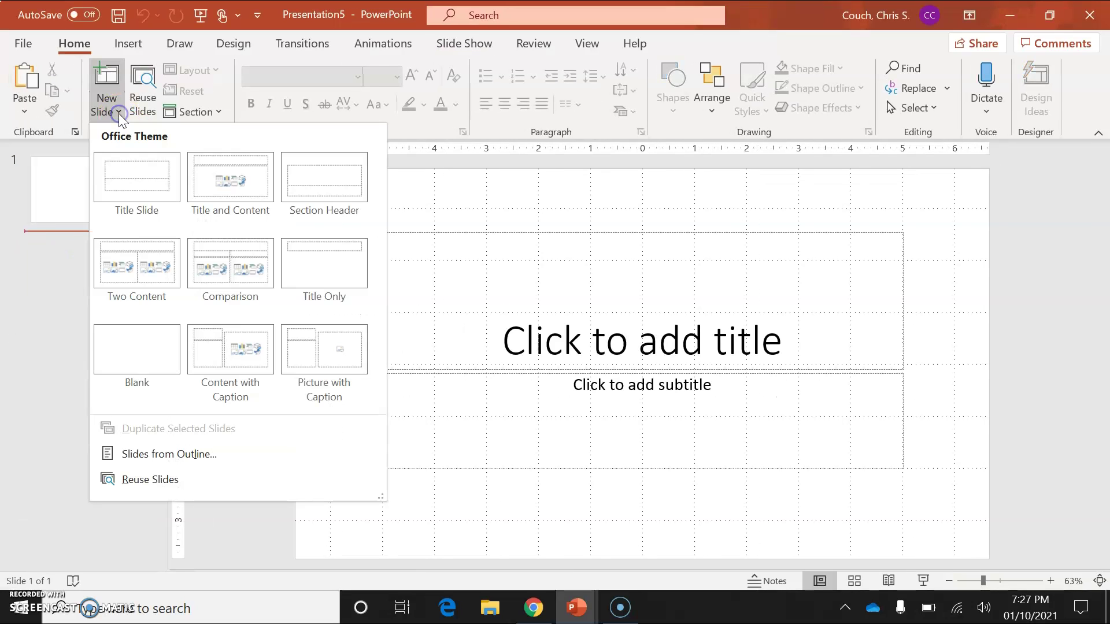
click(140, 367)
click(126, 186)
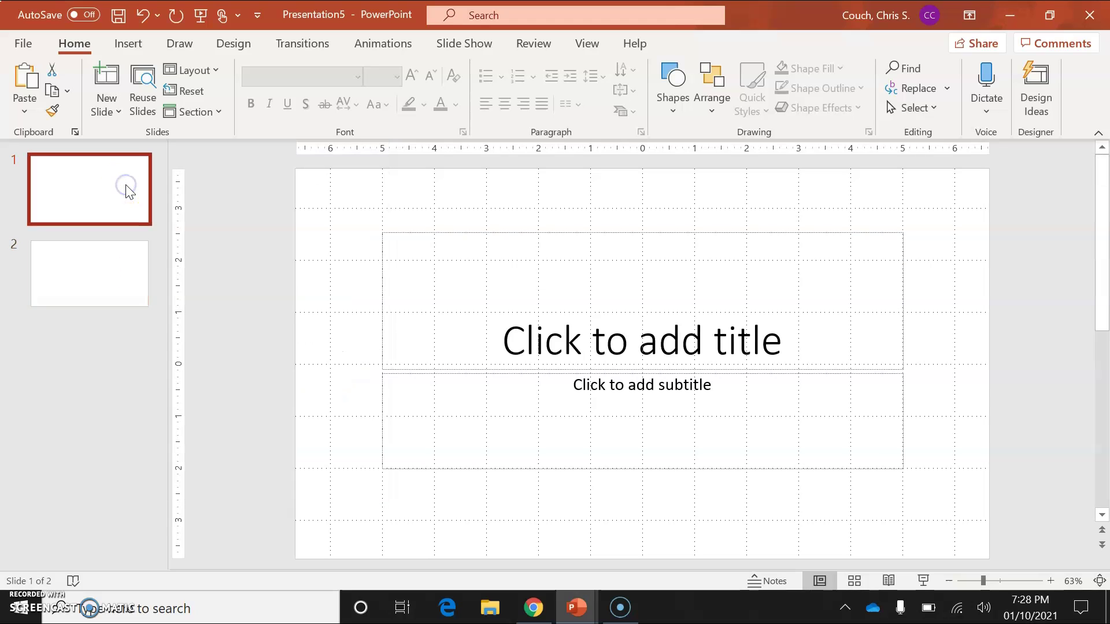
key(Delete)
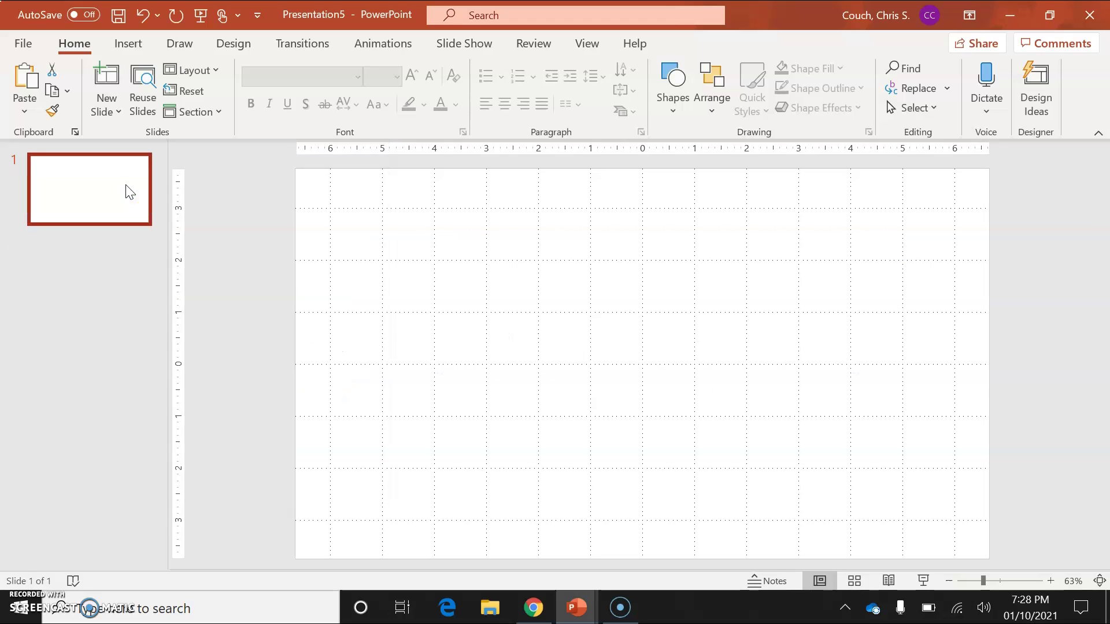
click(540, 184)
click(585, 44)
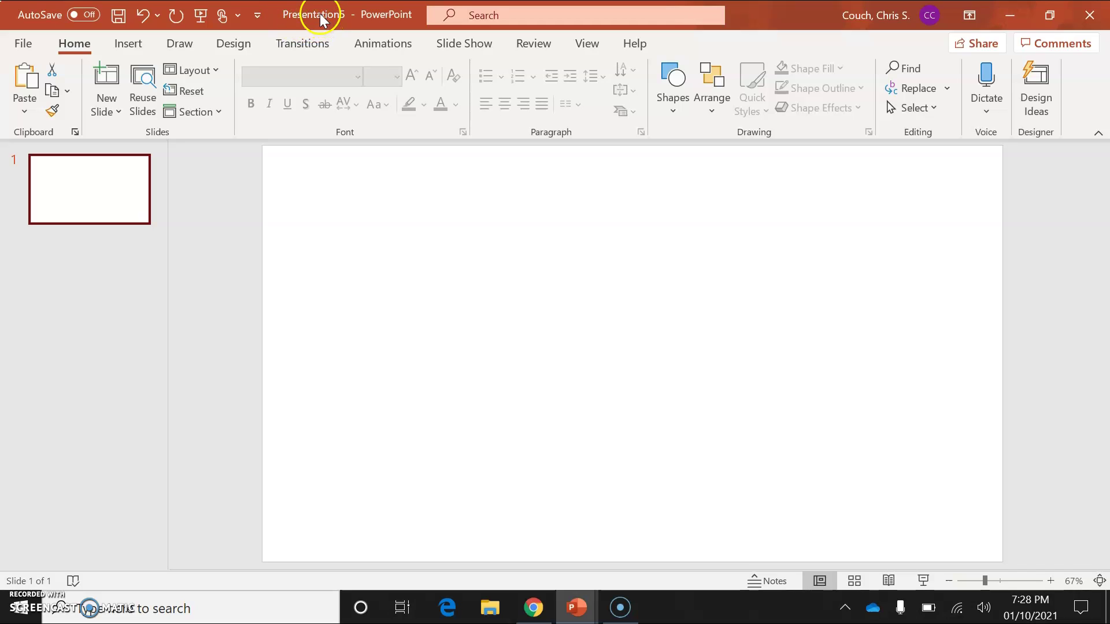
Save As on This PC in the Desktop folder, named 'timeline first last class period'.
click(23, 45)
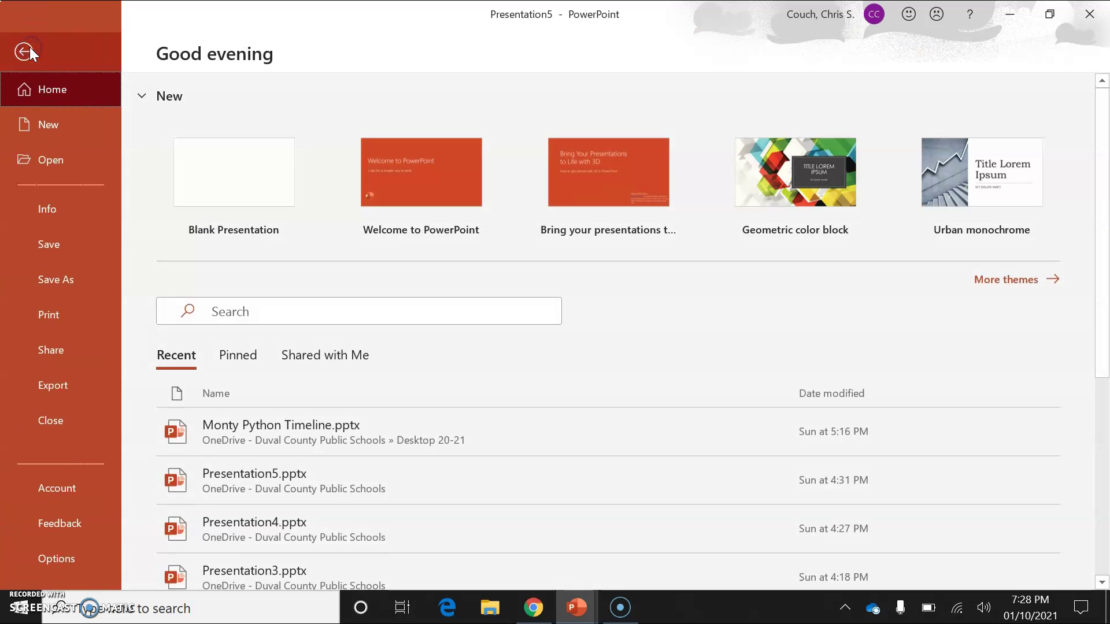
click(59, 276)
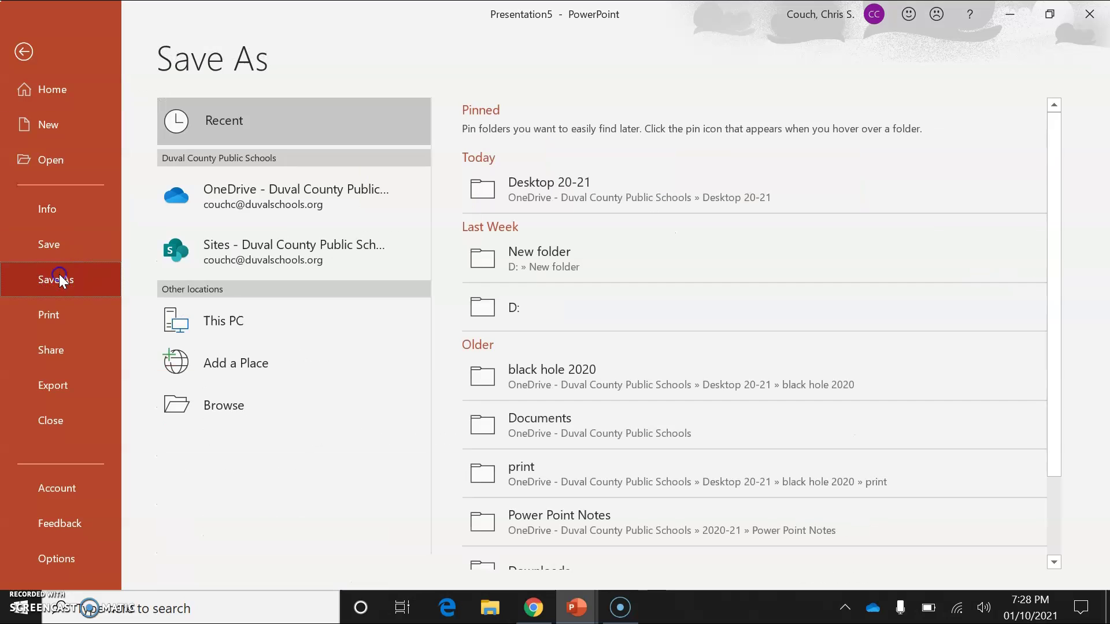
click(223, 319)
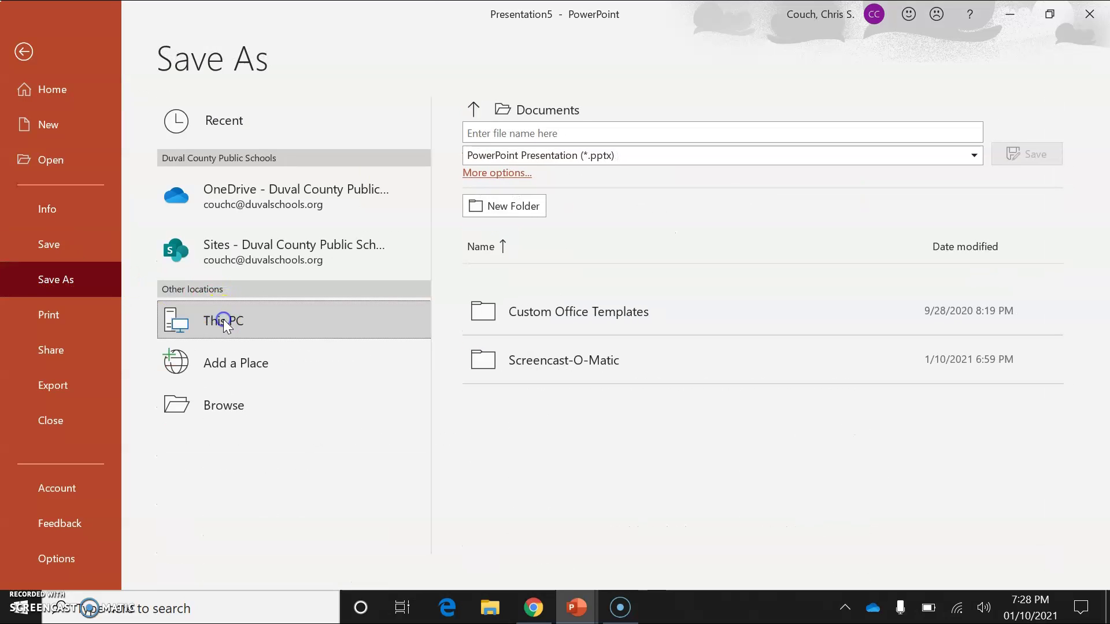
click(474, 112)
click(509, 236)
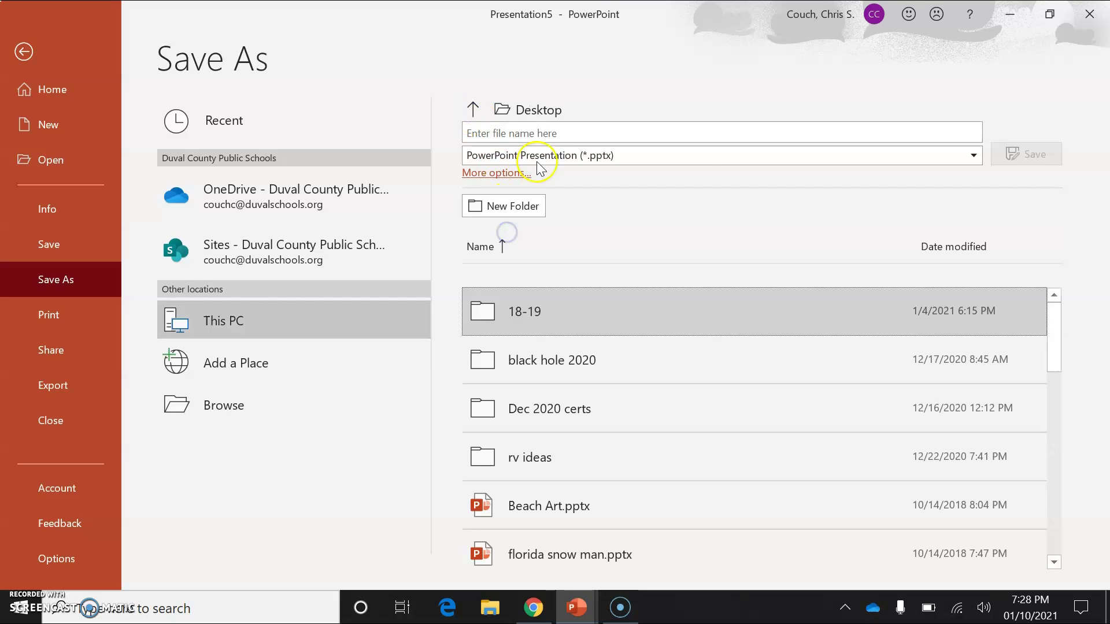
click(545, 138)
text(time)
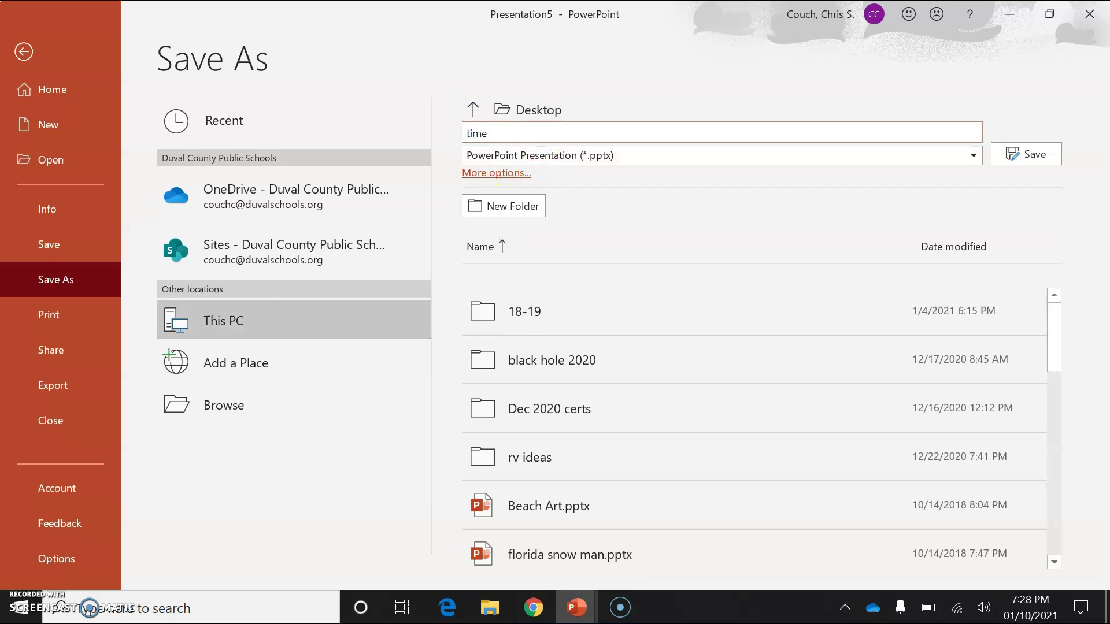
text(line first last class period)
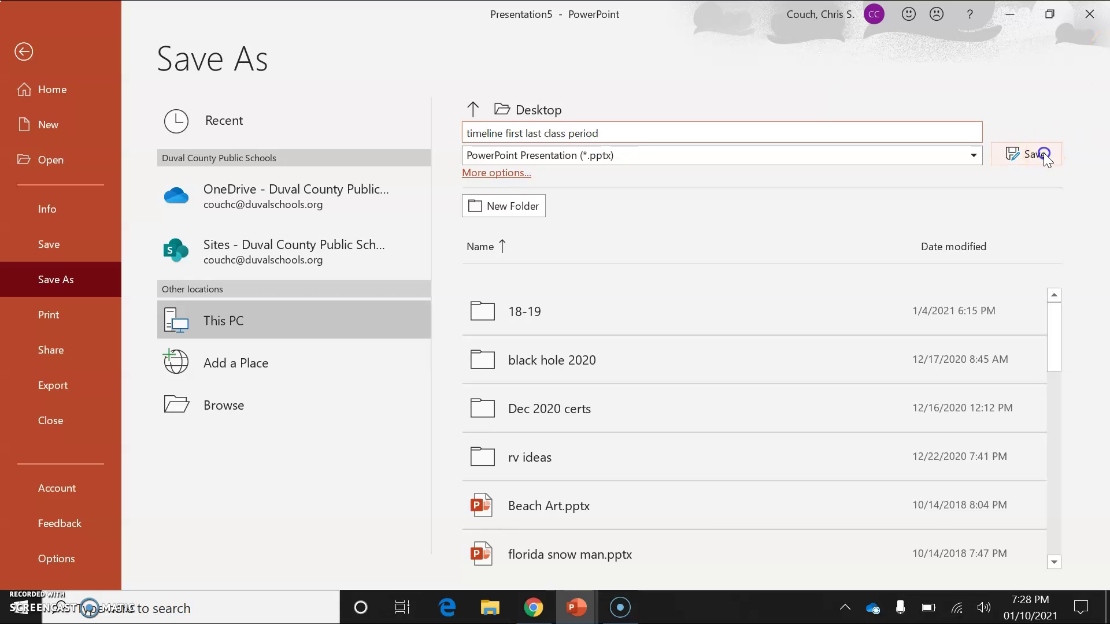
click(1040, 153)
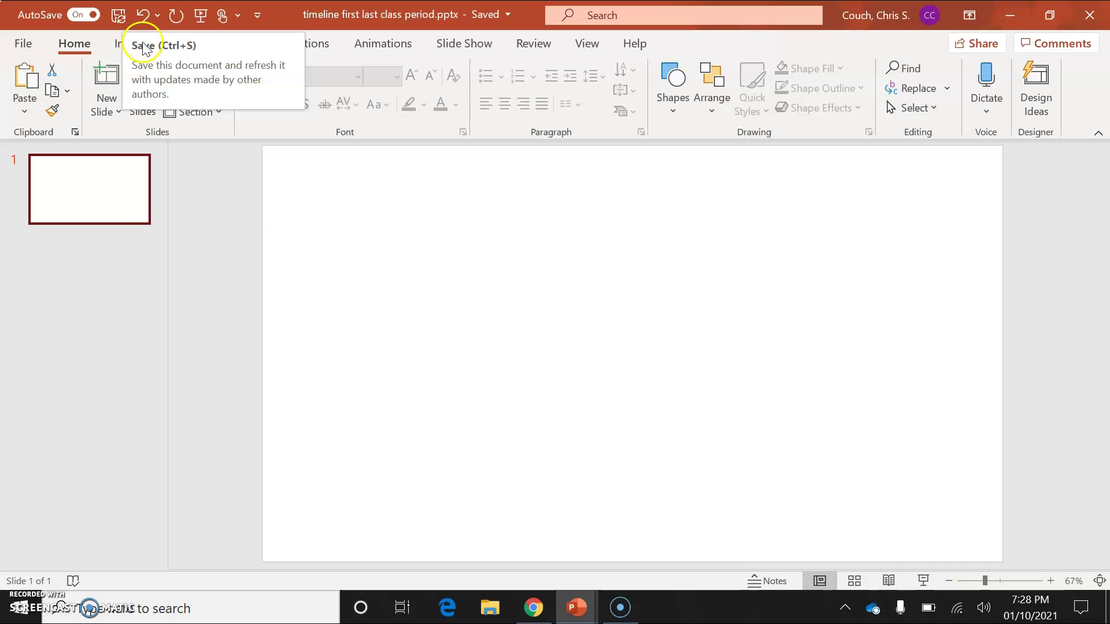
Turn on the Ruler and Gridlines options on the View tab.
click(490, 424)
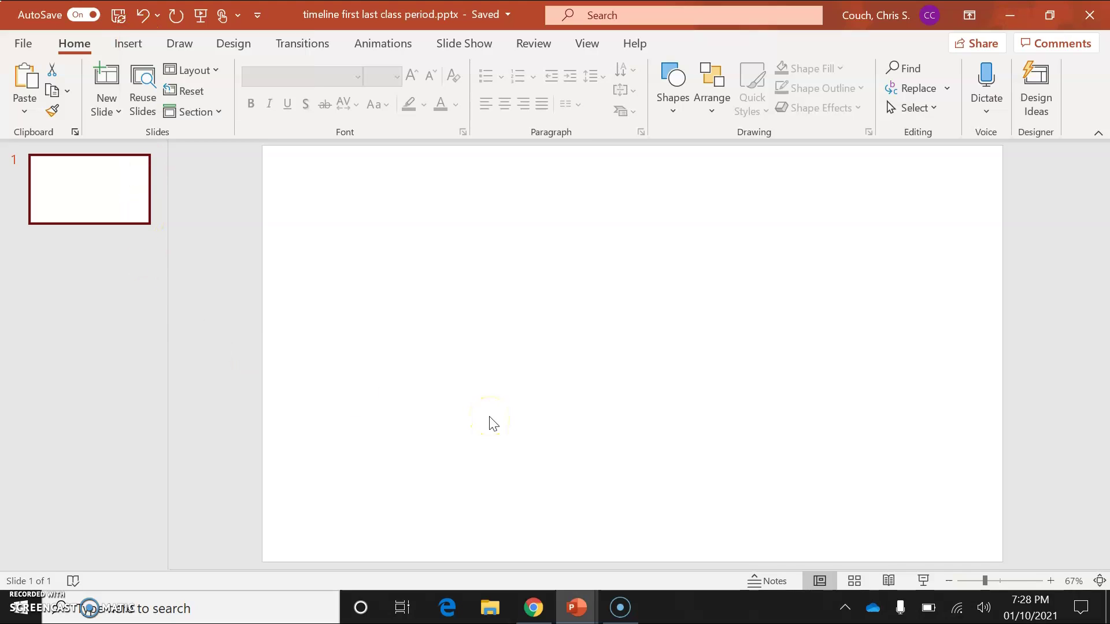
click(595, 45)
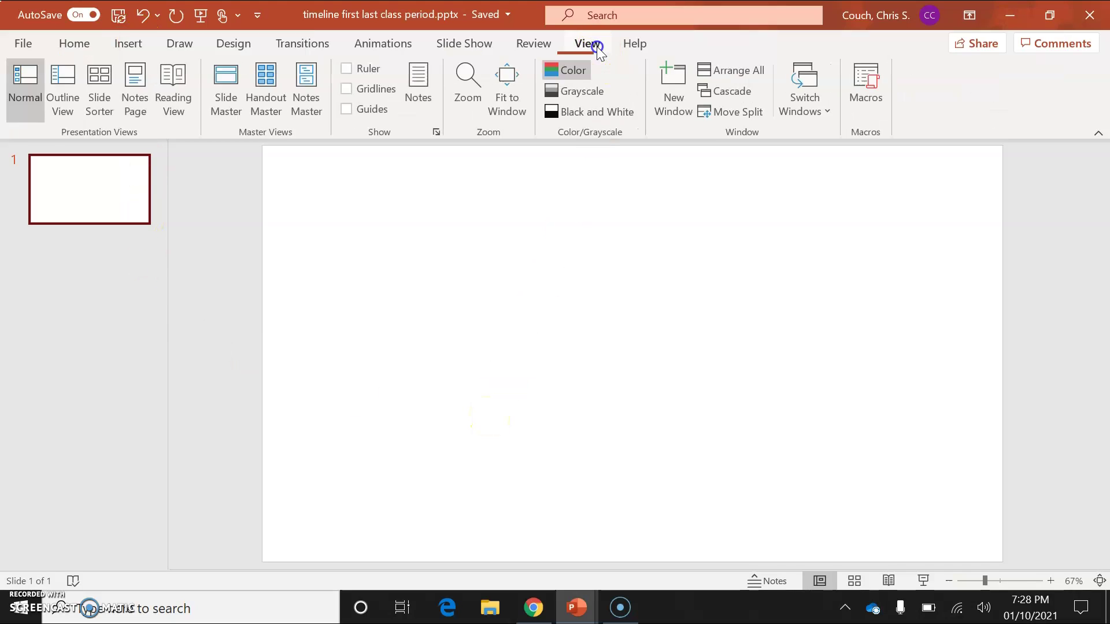
click(347, 69)
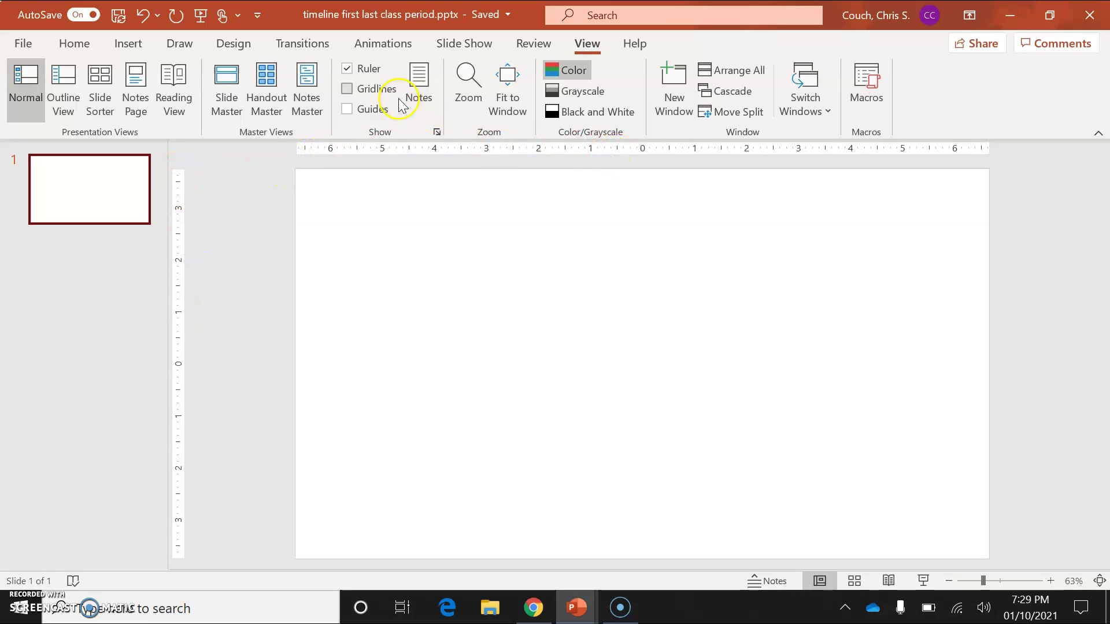
click(348, 90)
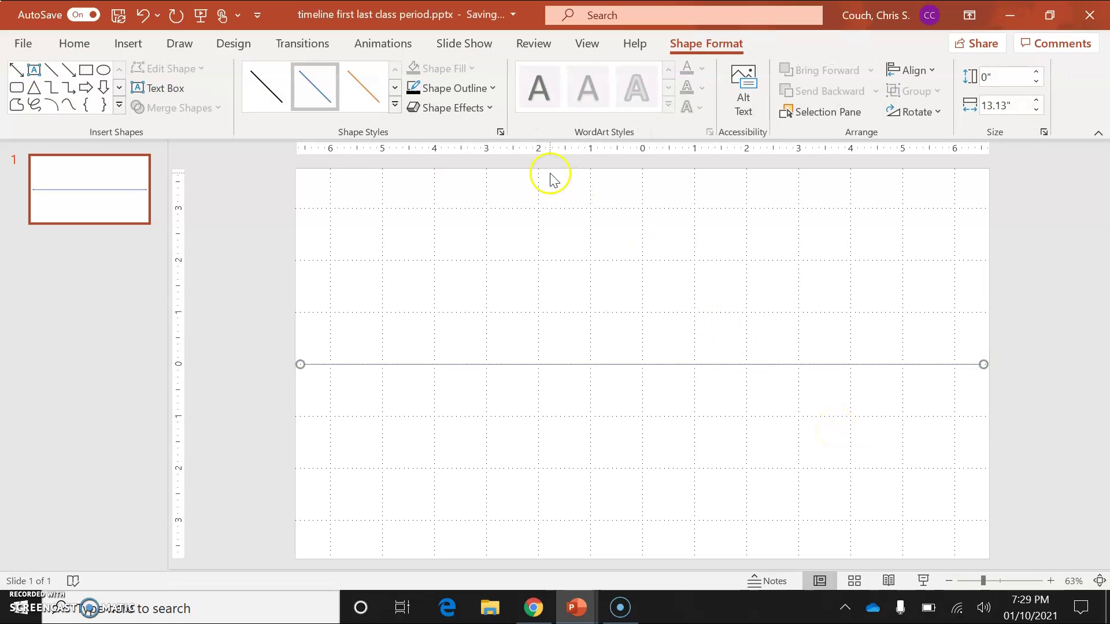
Give the timeline arrow a black outline with a 3 pt weight.
click(477, 92)
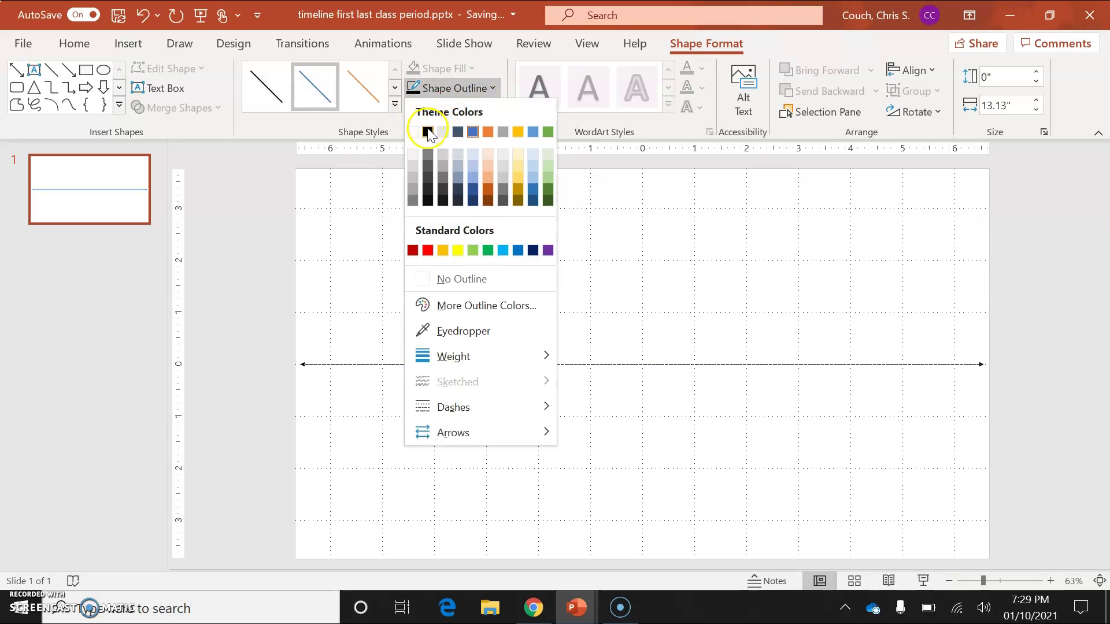
click(427, 130)
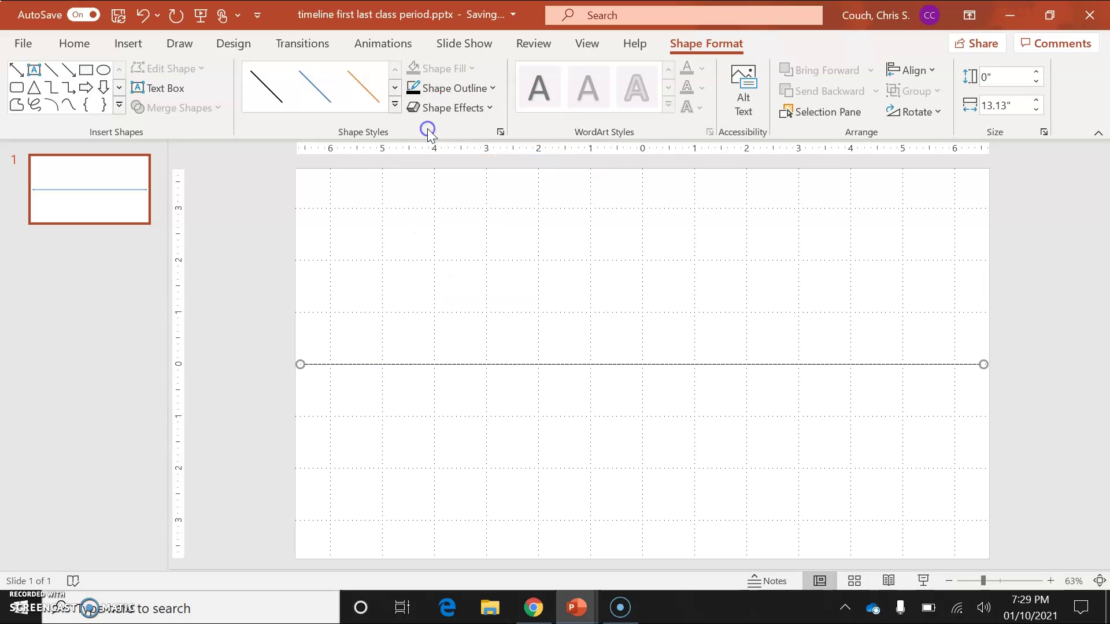
click(494, 88)
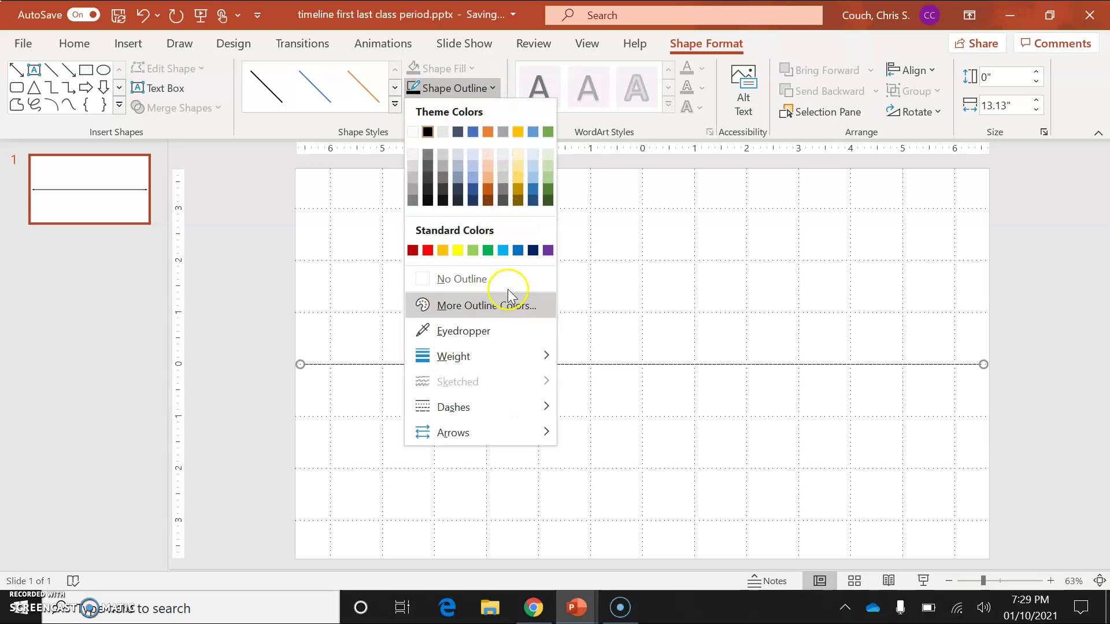
mouse_move(493, 356)
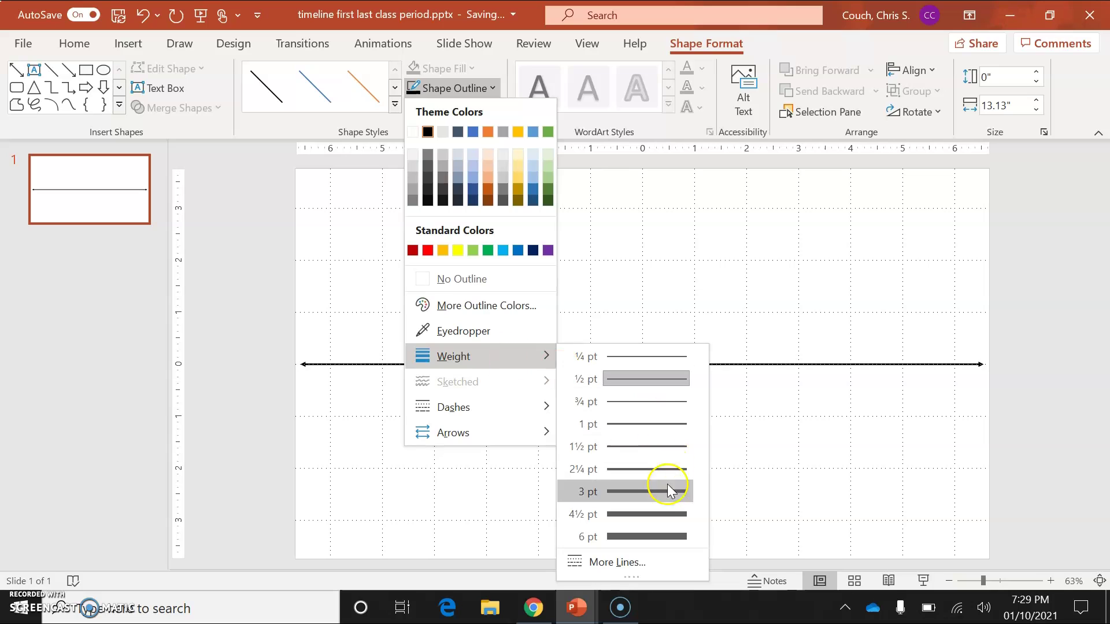
click(666, 502)
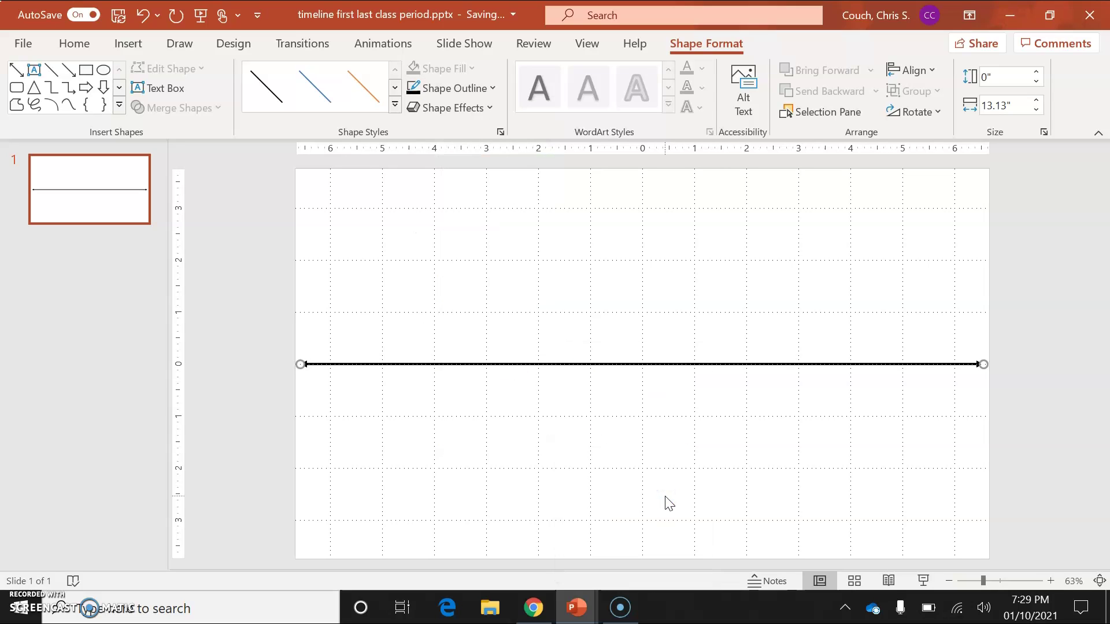
click(667, 502)
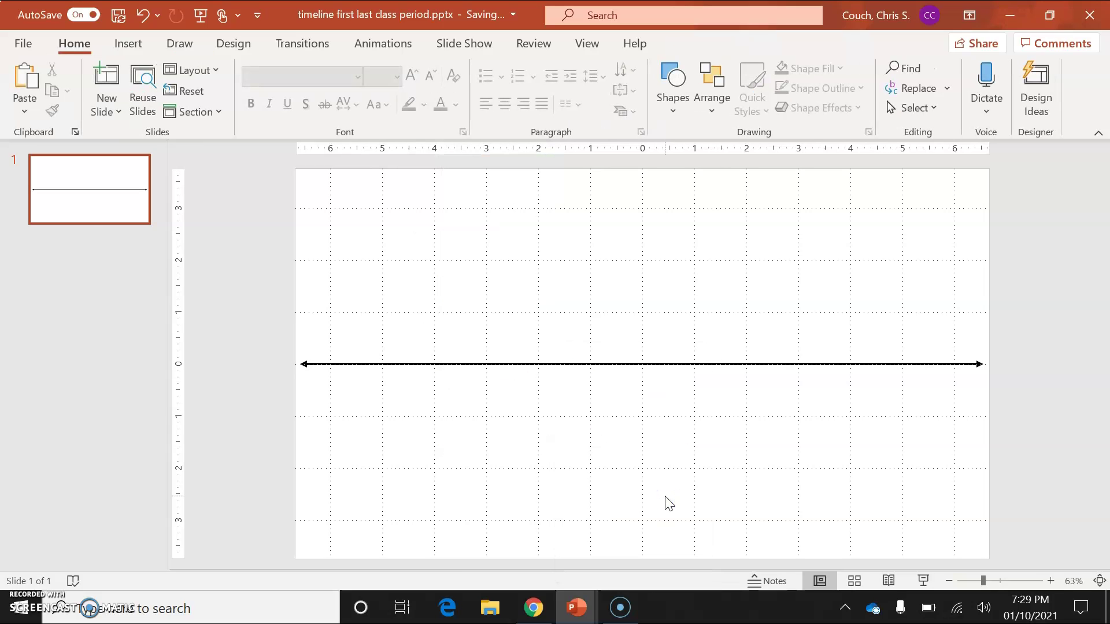
Draw a short vertical line across the timeline near its left end.
click(674, 113)
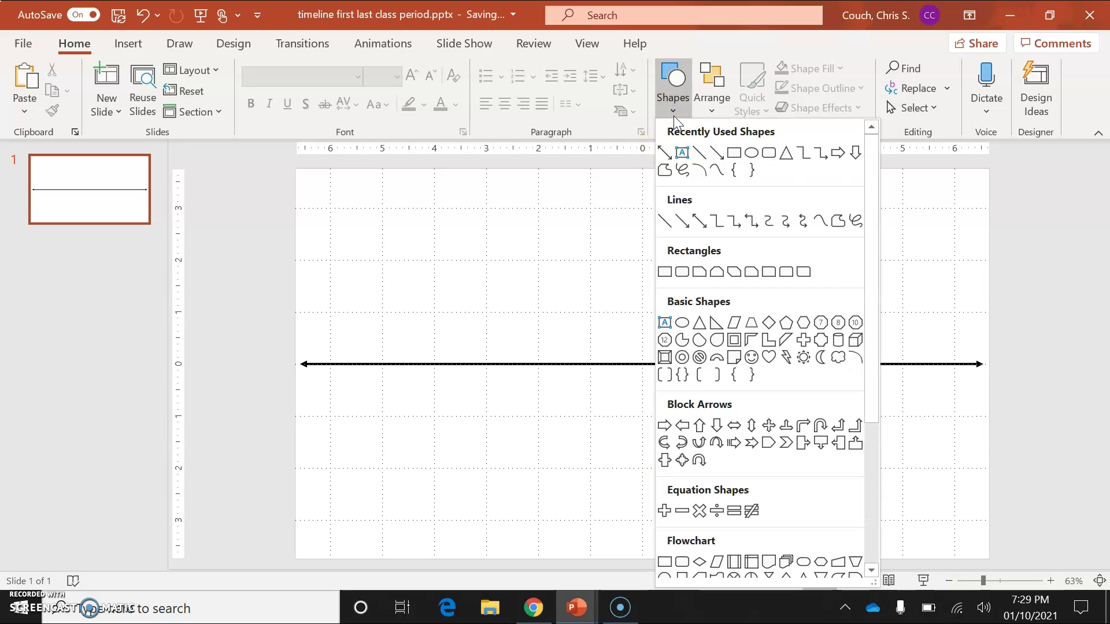
click(701, 152)
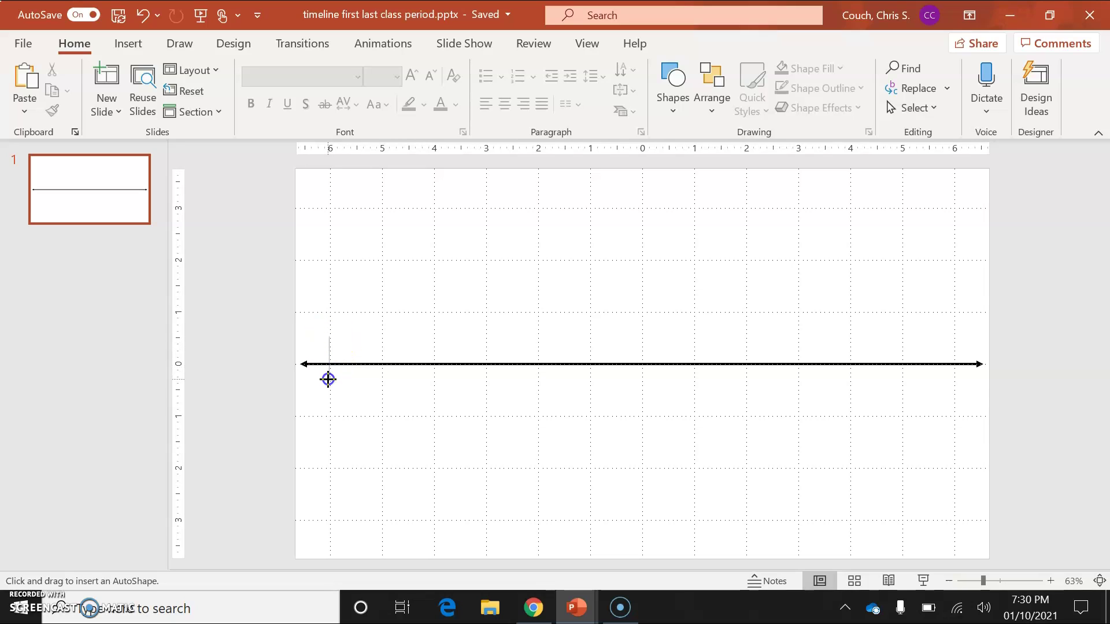
drag(329, 387, 329, 387)
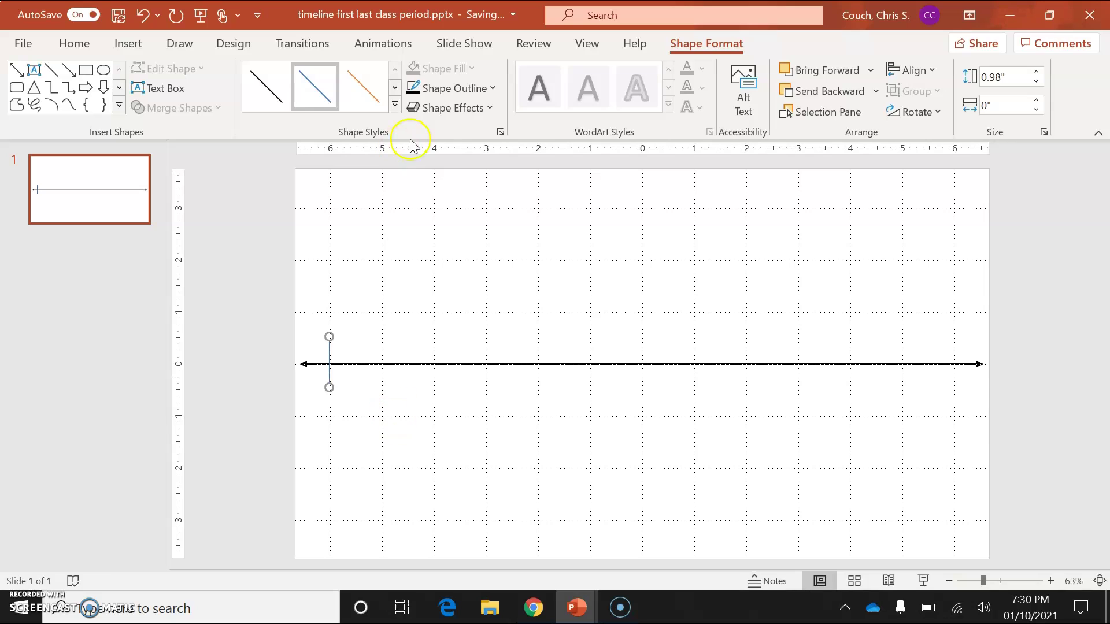
Make the tick line black with a 3 pt weight.
click(455, 88)
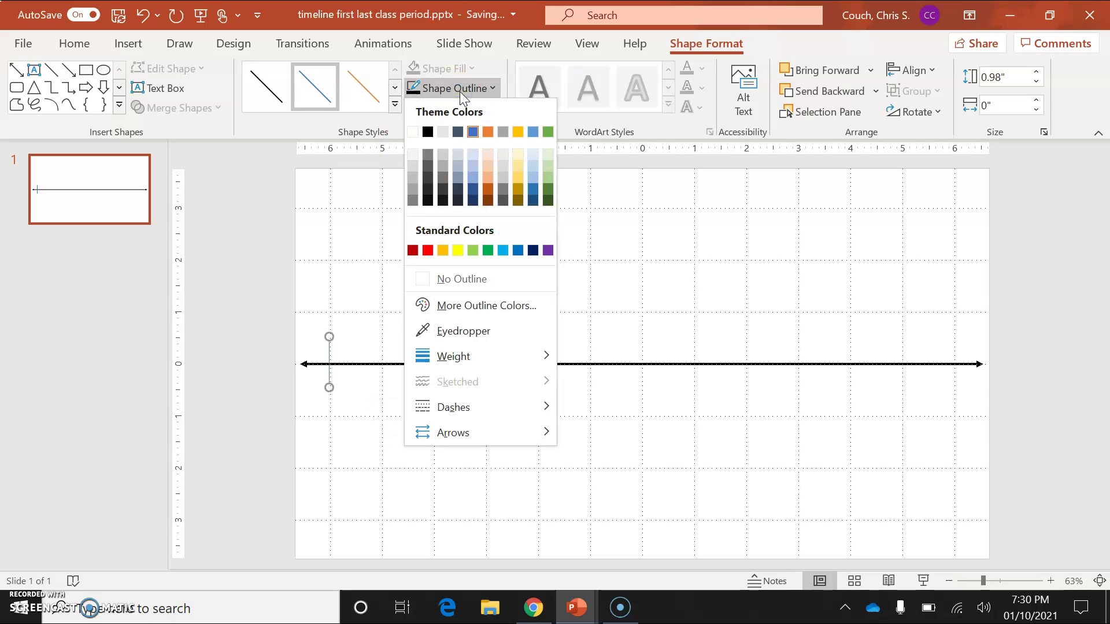
click(428, 131)
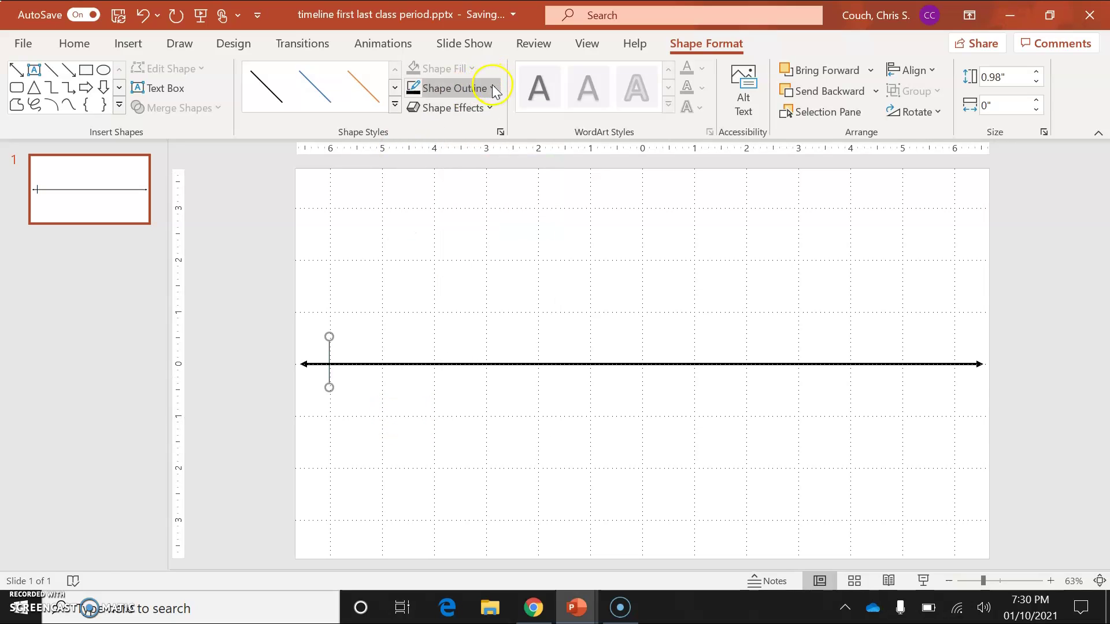
click(493, 90)
mouse_move(472, 356)
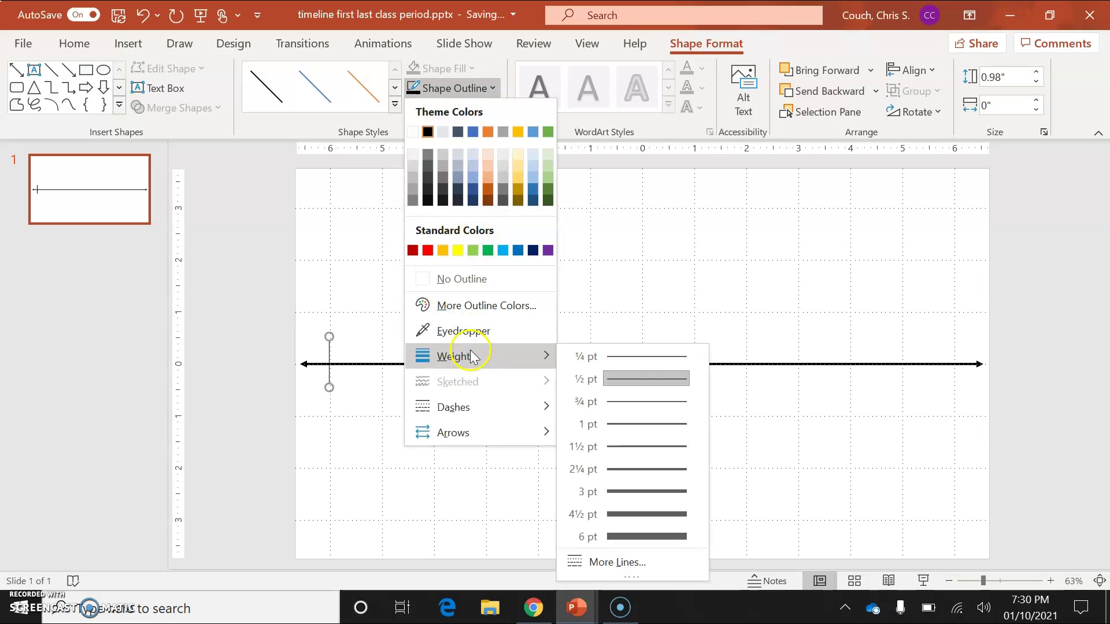
click(626, 490)
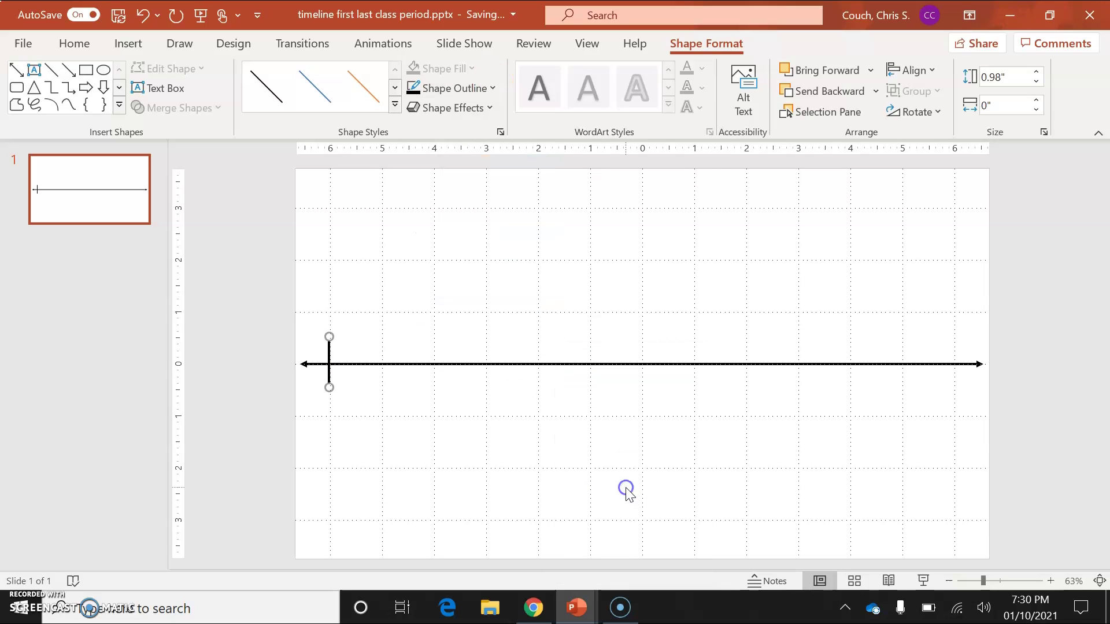
click(549, 495)
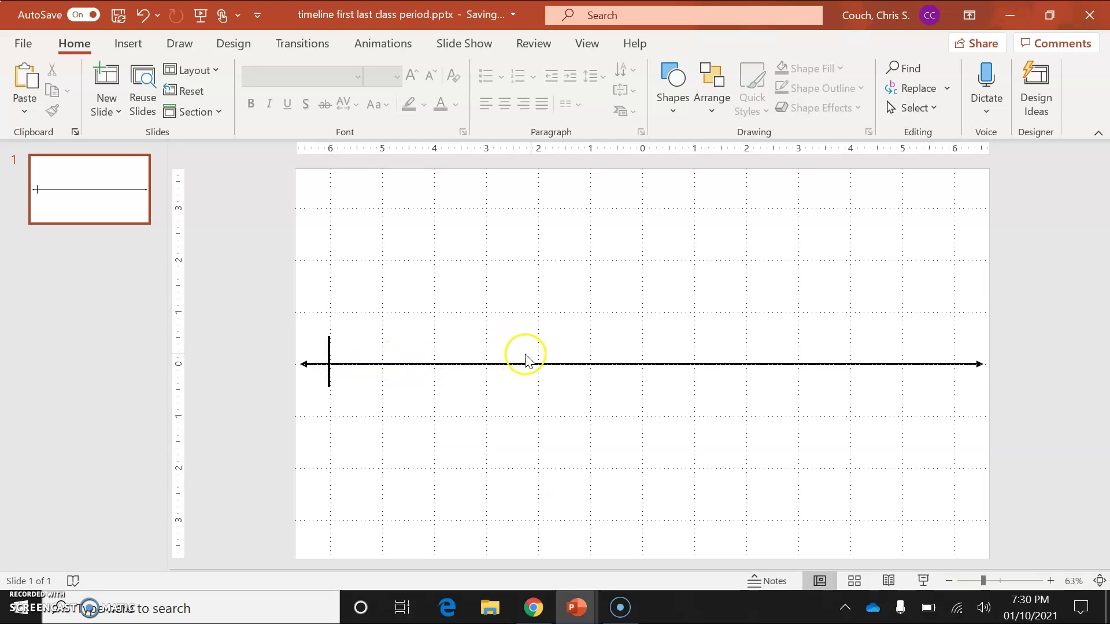
Duplicate the tick with Ctrl+D and drag three copies onto the axis near the right end.
click(329, 381)
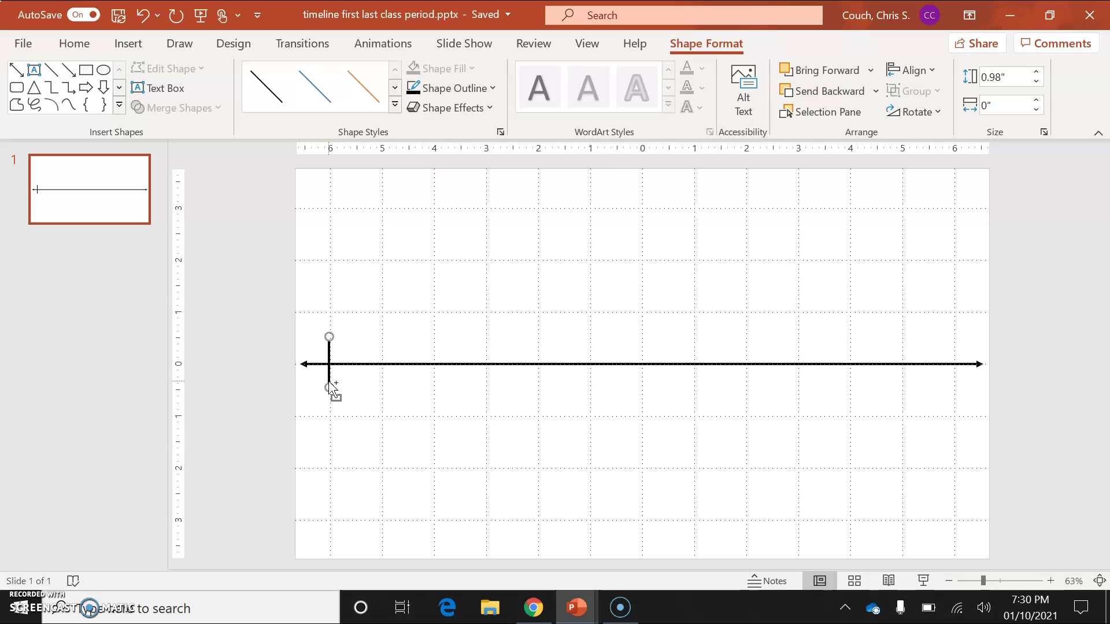
key(ctrl+d)
key(ctrl+d)
key(ctrl+d)
key(ctrl+d)
key(ctrl+d)
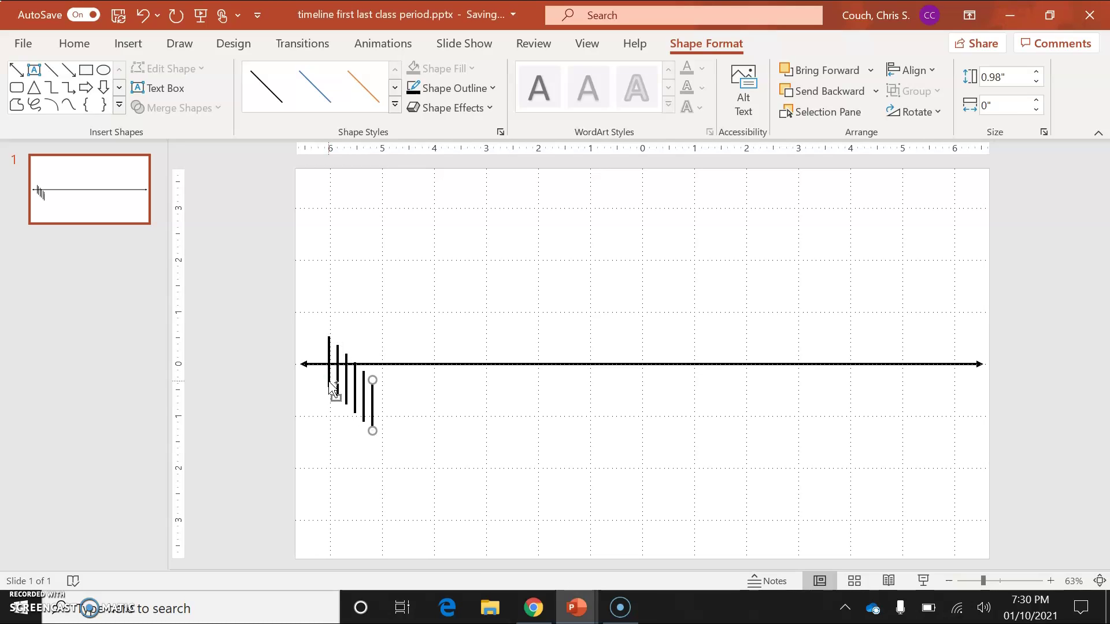
key(ctrl+d)
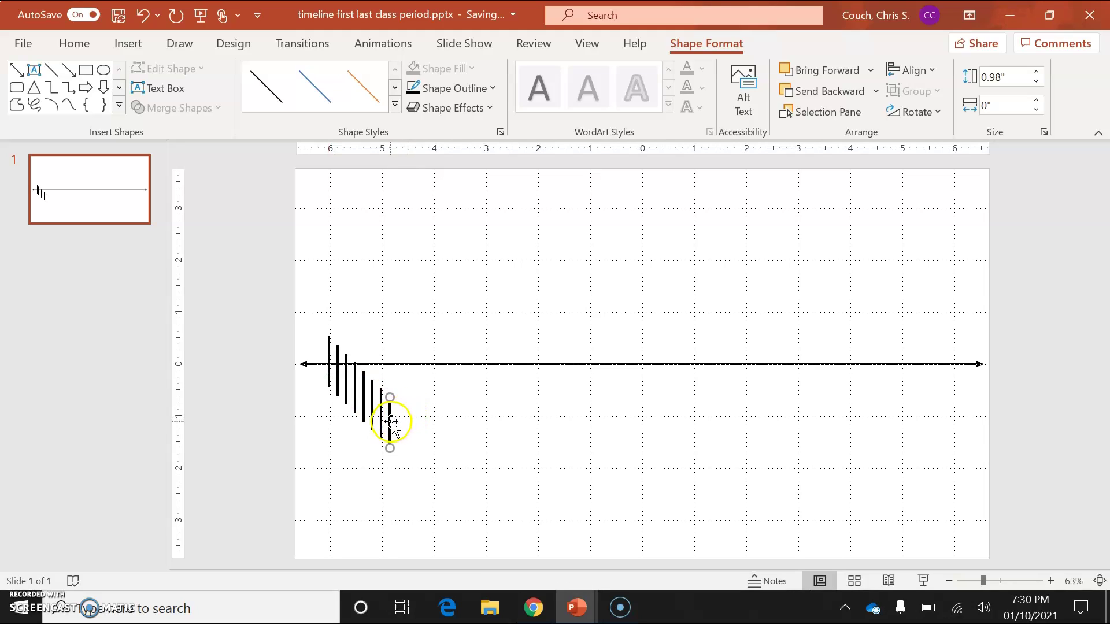
drag(389, 426, 949, 366)
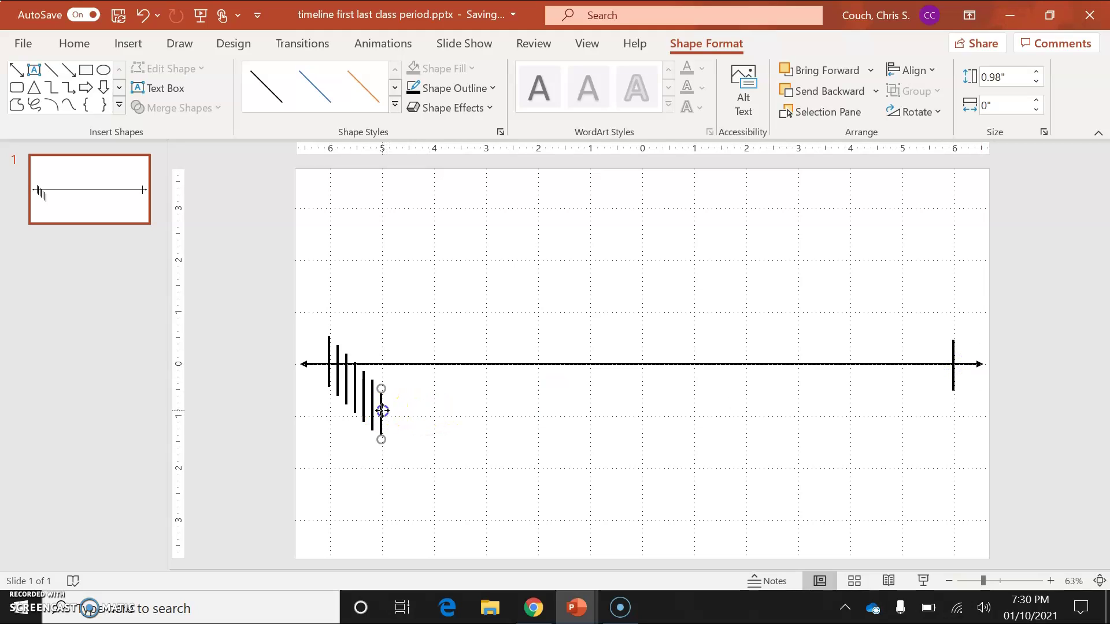
drag(382, 412, 902, 360)
drag(372, 399, 851, 371)
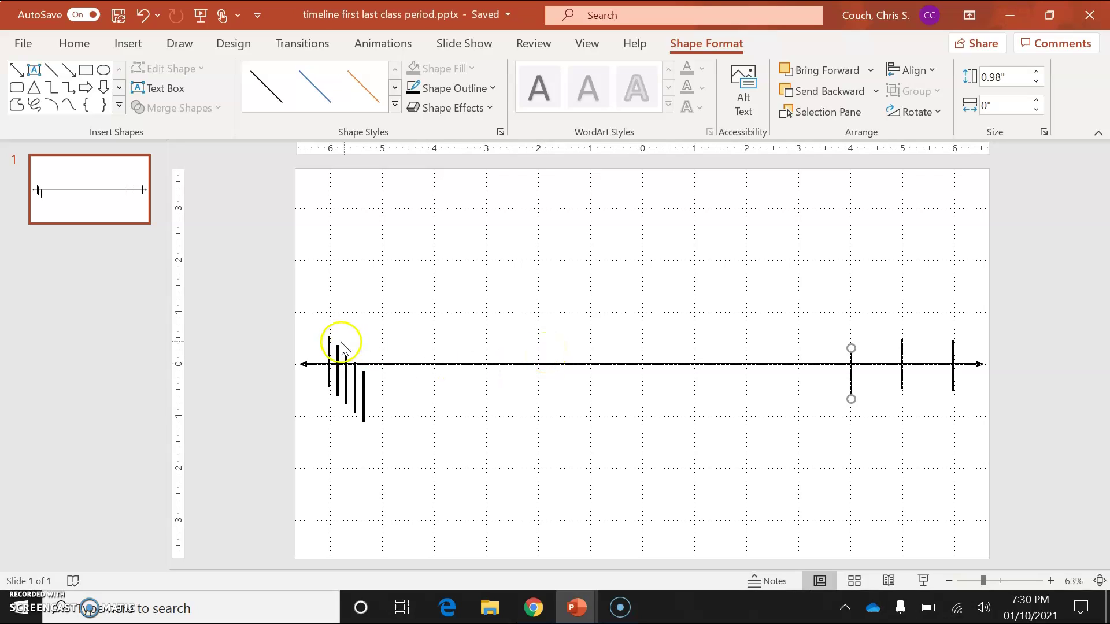
In Format Shape > Position, set the left-cluster tick's vertical position to 3.3".
click(338, 362)
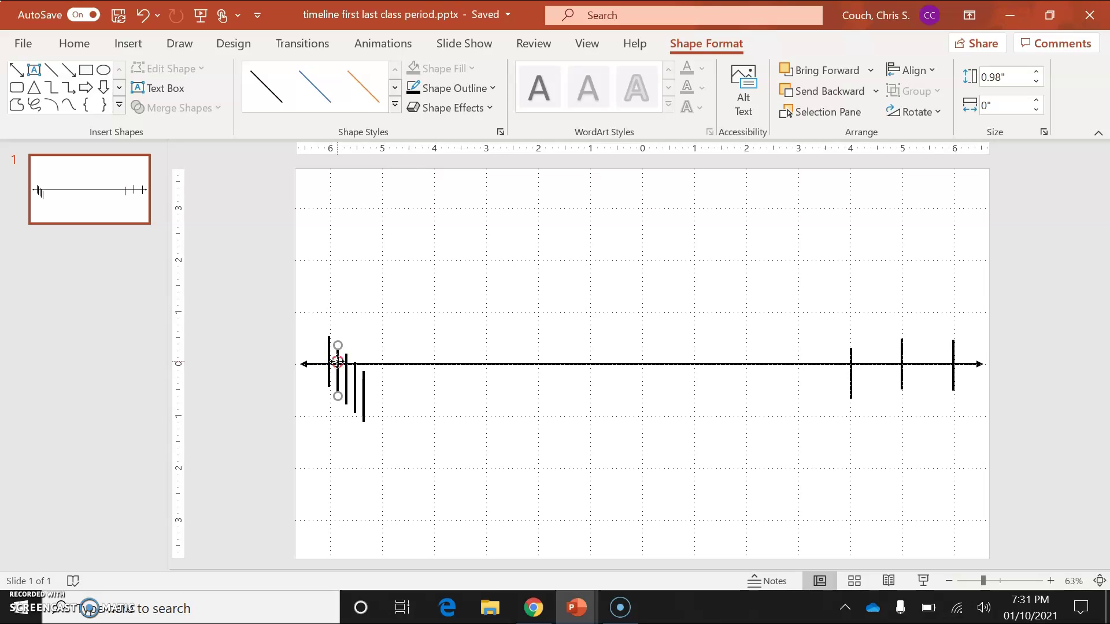
right_click(337, 362)
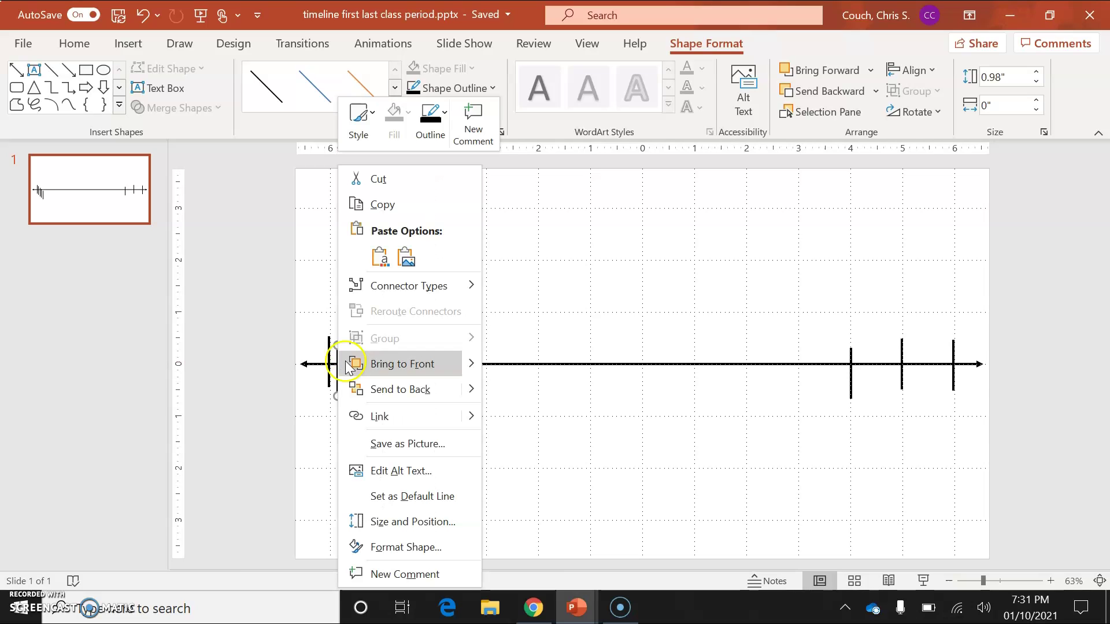
click(404, 547)
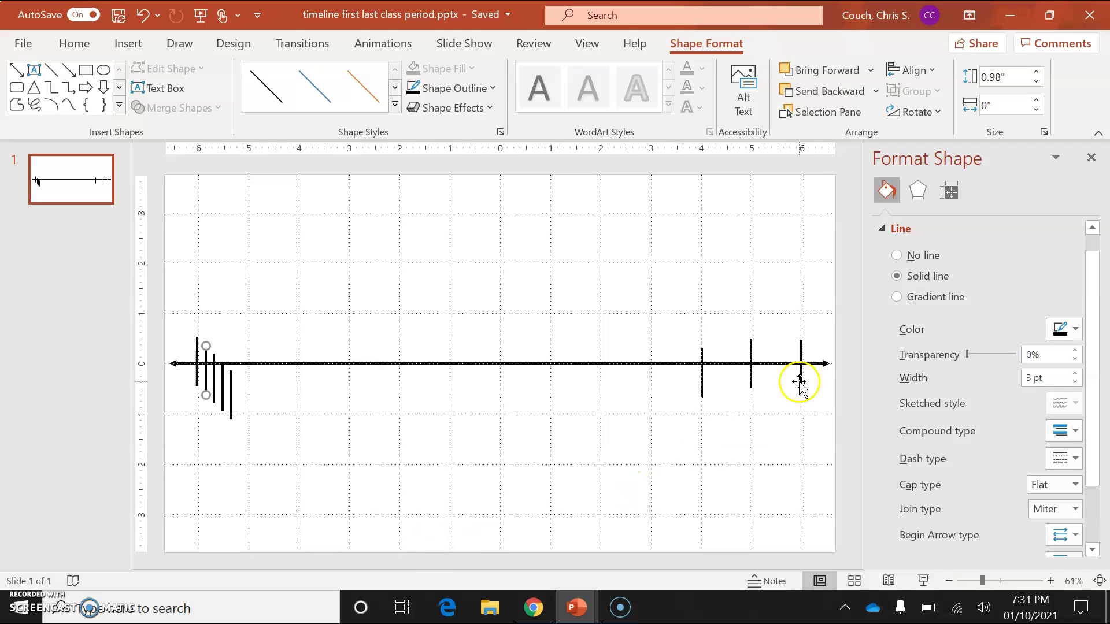
click(950, 197)
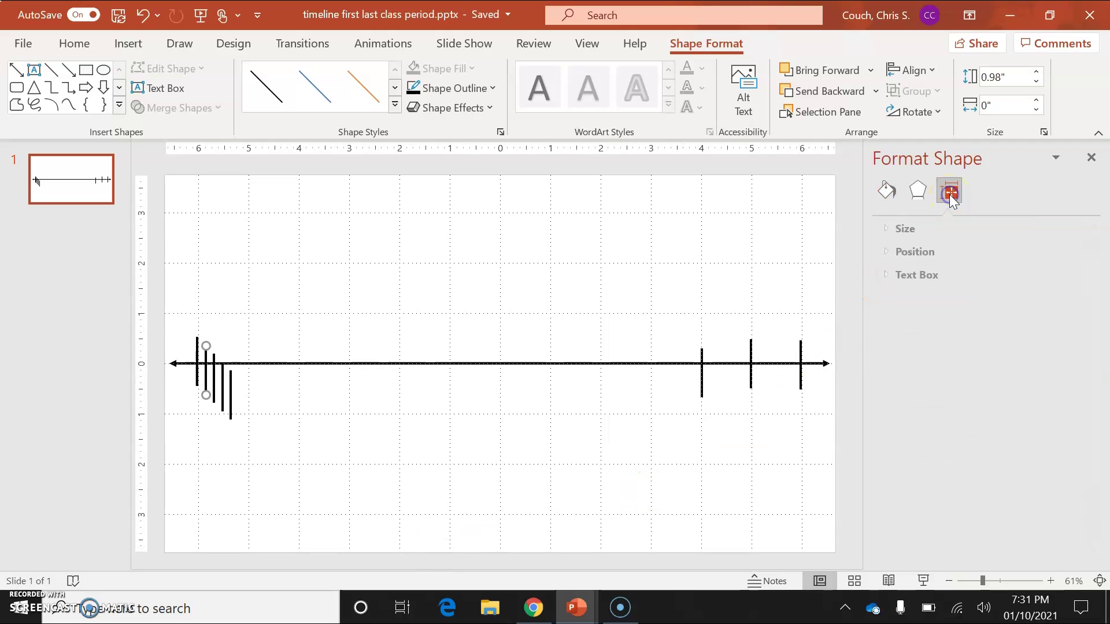
click(917, 253)
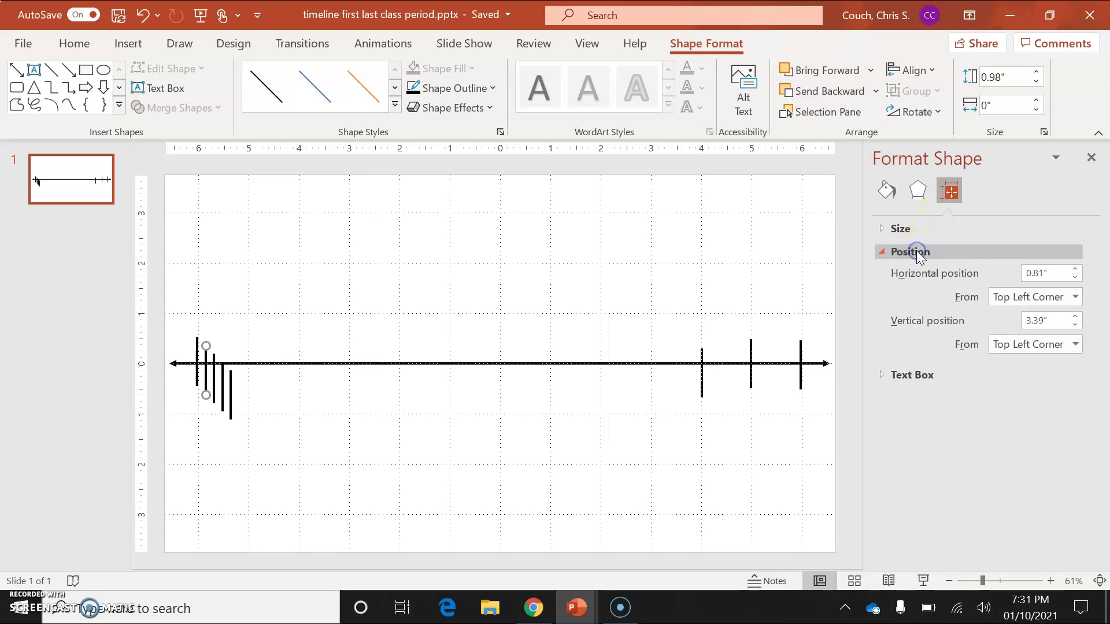
click(1075, 318)
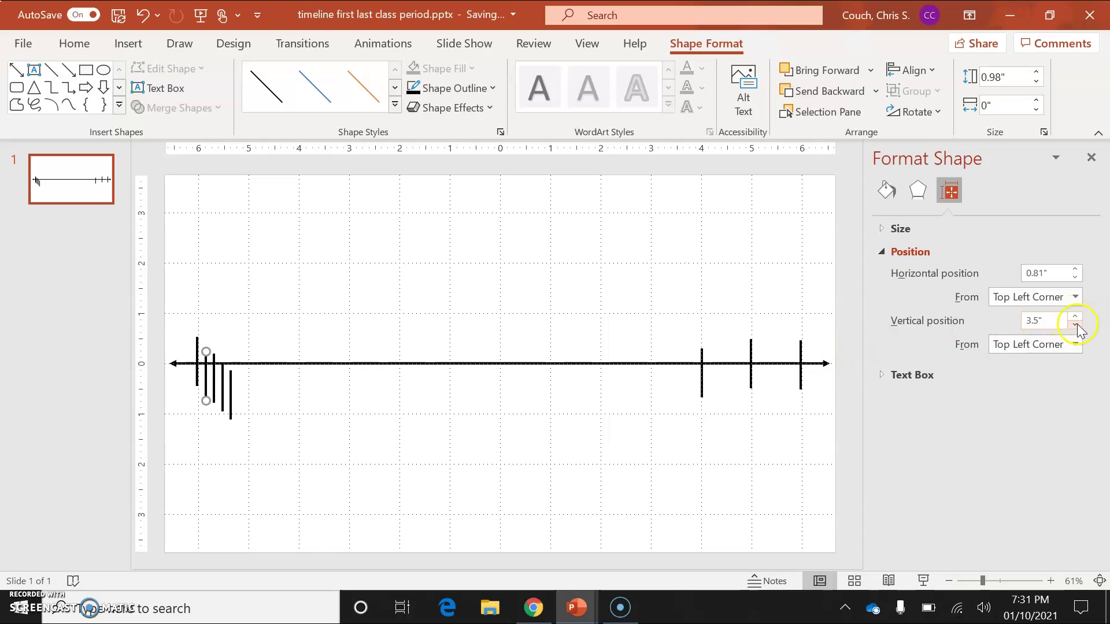
click(1075, 326)
click(1076, 325)
click(1076, 316)
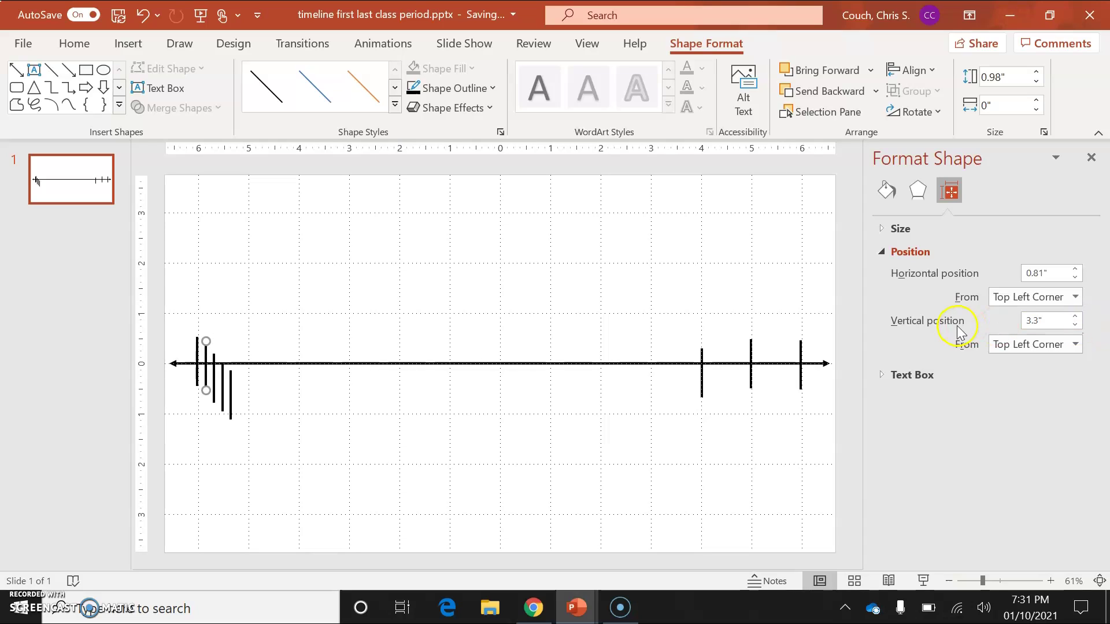
Set the two right-end ticks' vertical position to 3.3" as well.
click(800, 374)
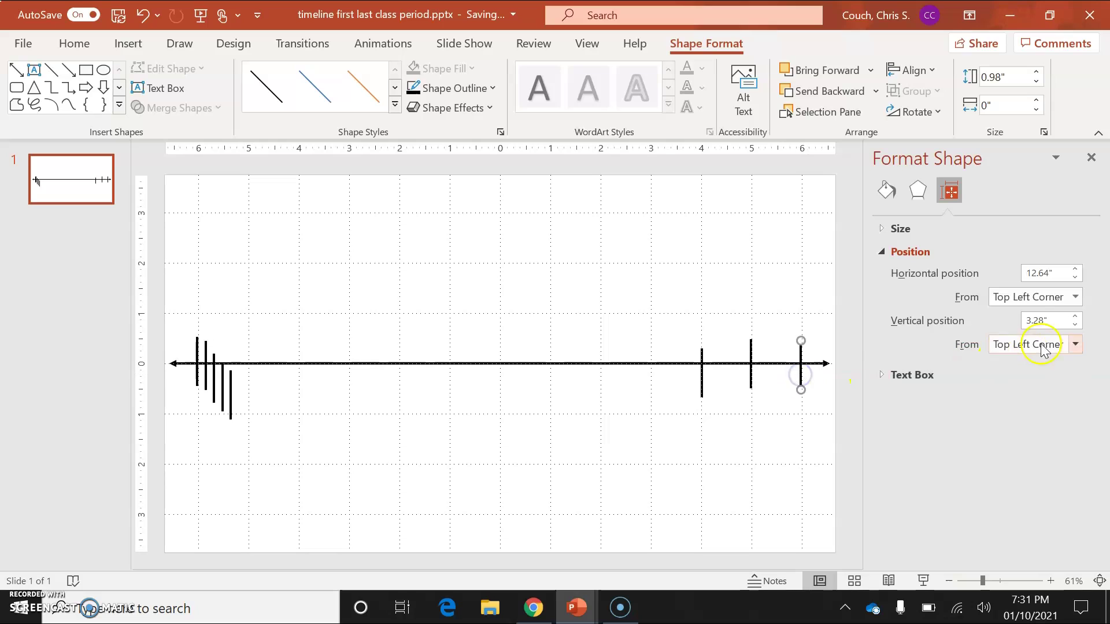
click(1075, 317)
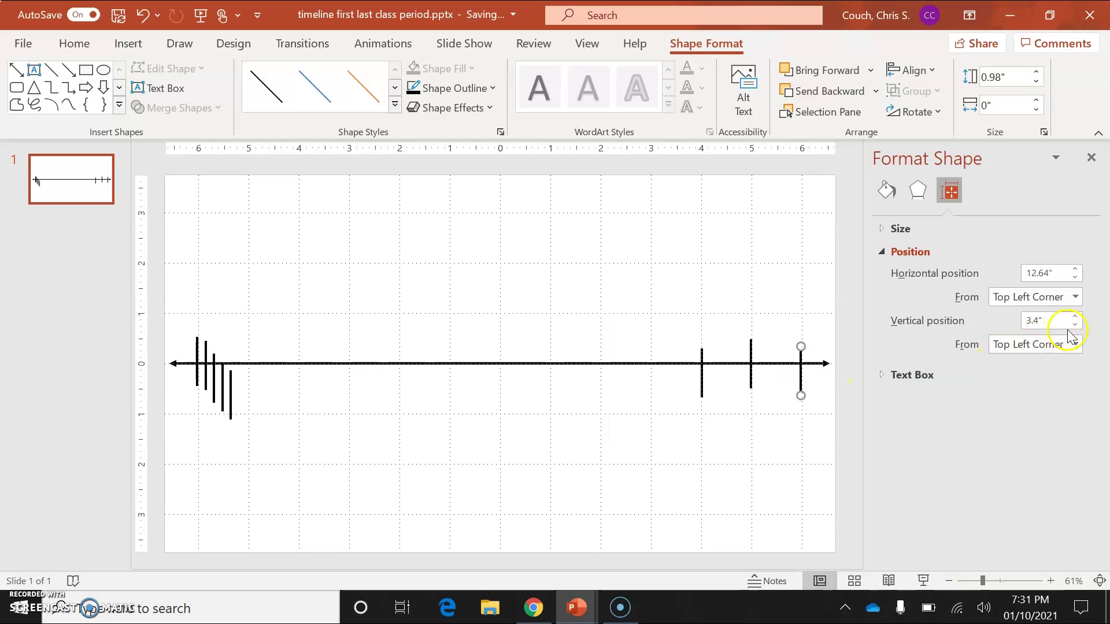
click(1075, 324)
click(750, 382)
click(1076, 316)
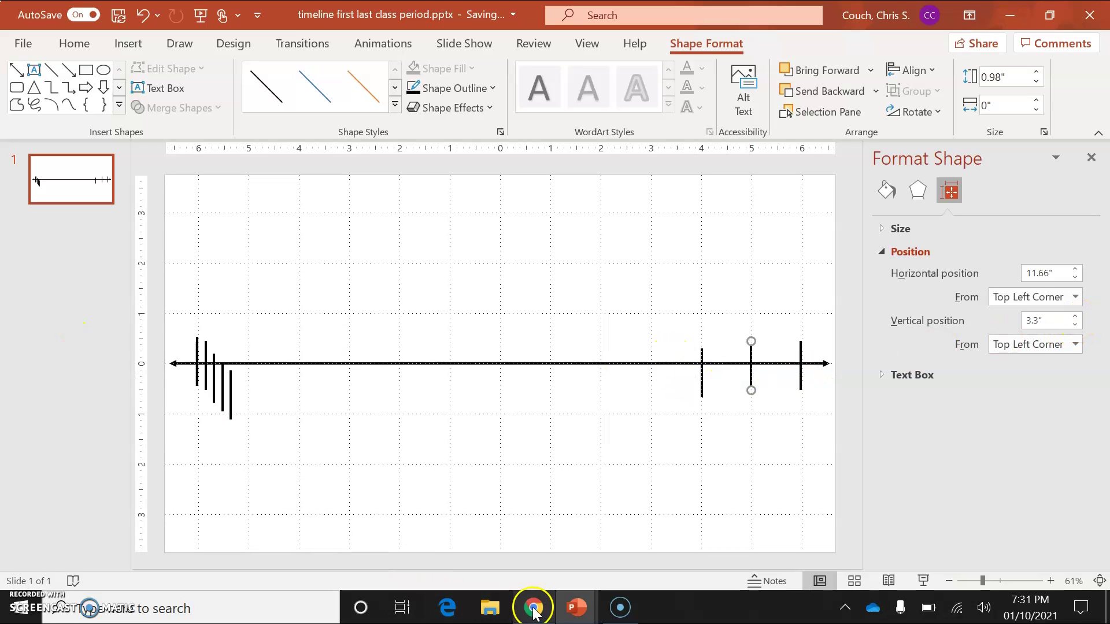
Switch to the Monty Python Timeline presentation and view slide 3.
mouse_move(576, 607)
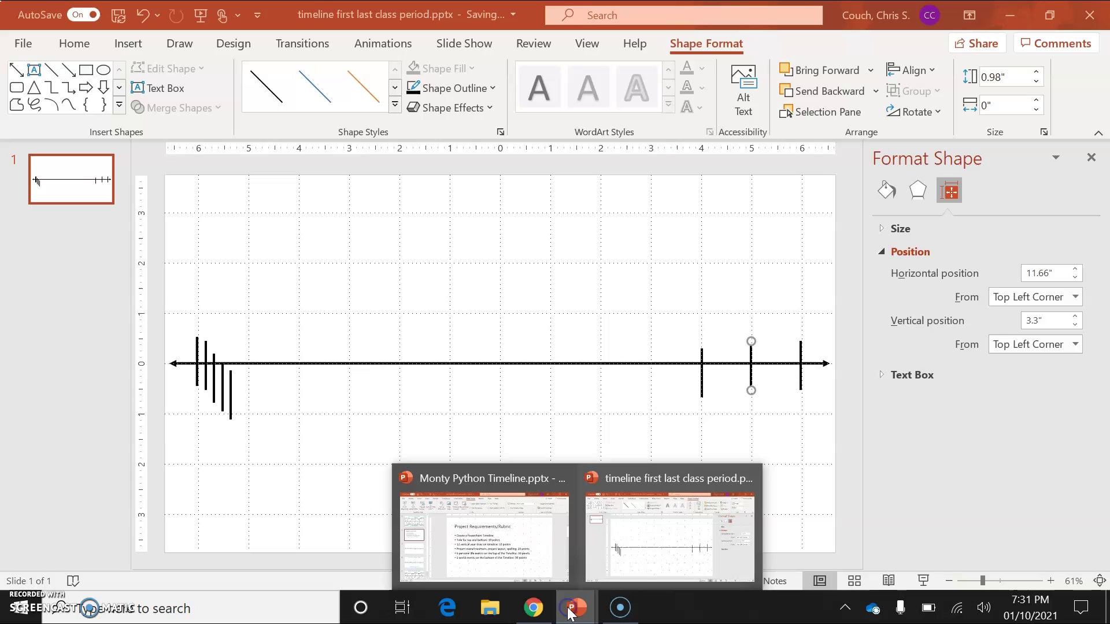
click(500, 546)
click(82, 386)
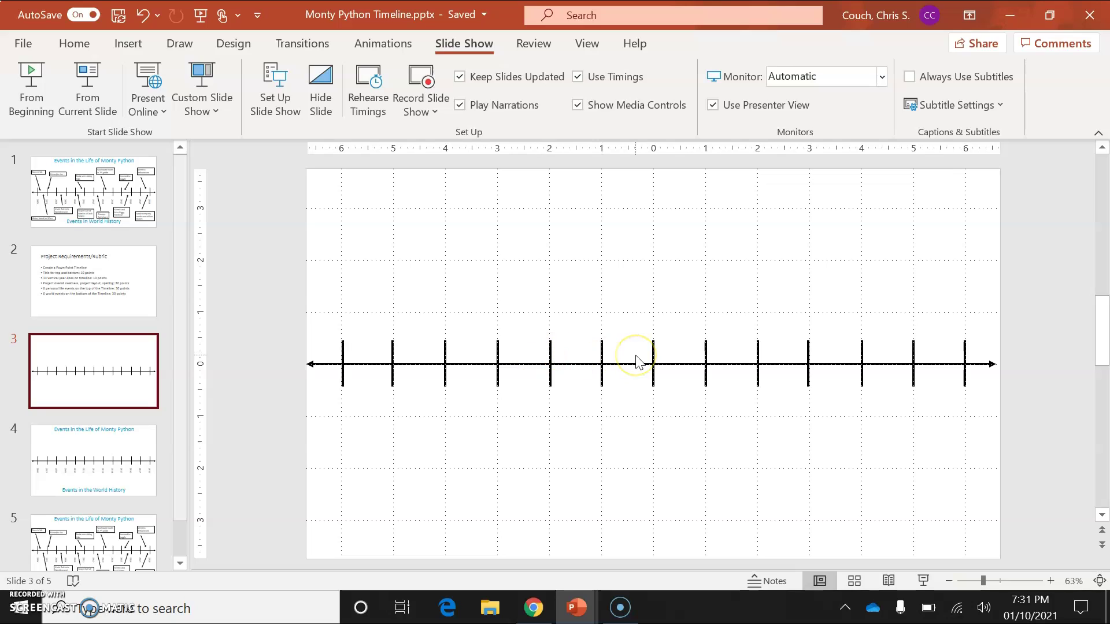
Open the Shapes gallery from the Home tab's Drawing group.
click(75, 43)
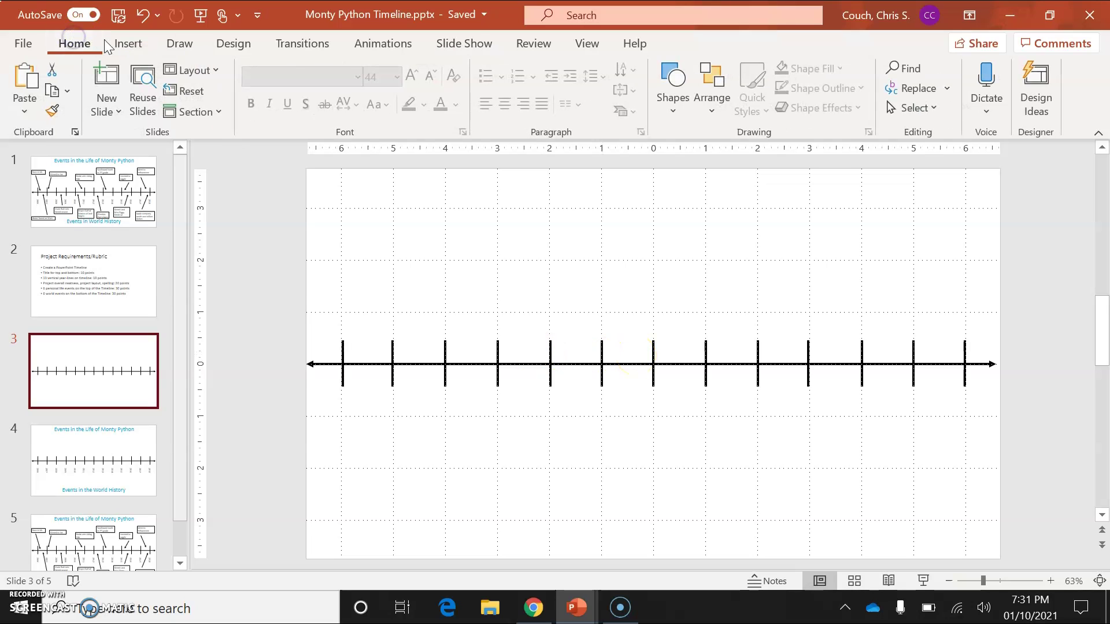
click(681, 112)
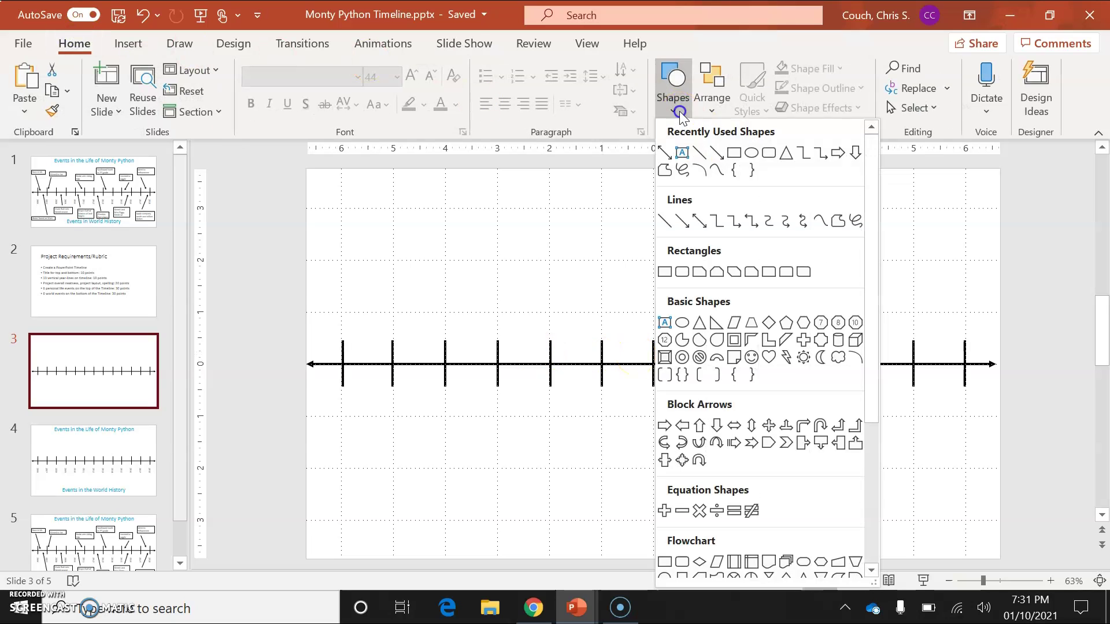
Add a wide text box at the slide top reading 'Events in the Life of' plus the author's name.
click(682, 153)
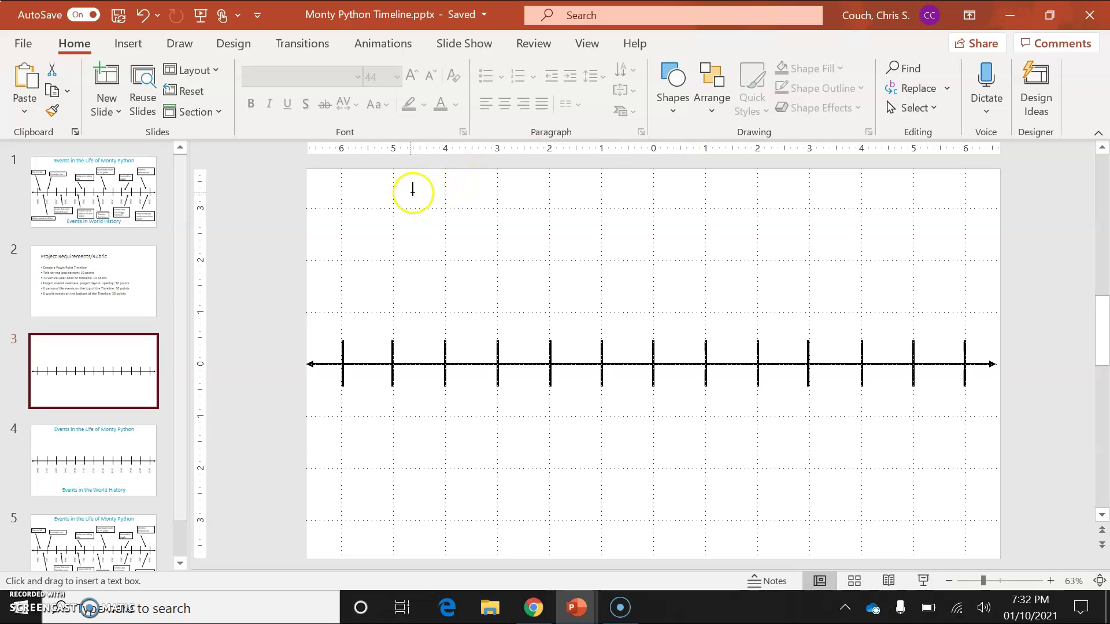
drag(392, 186, 937, 231)
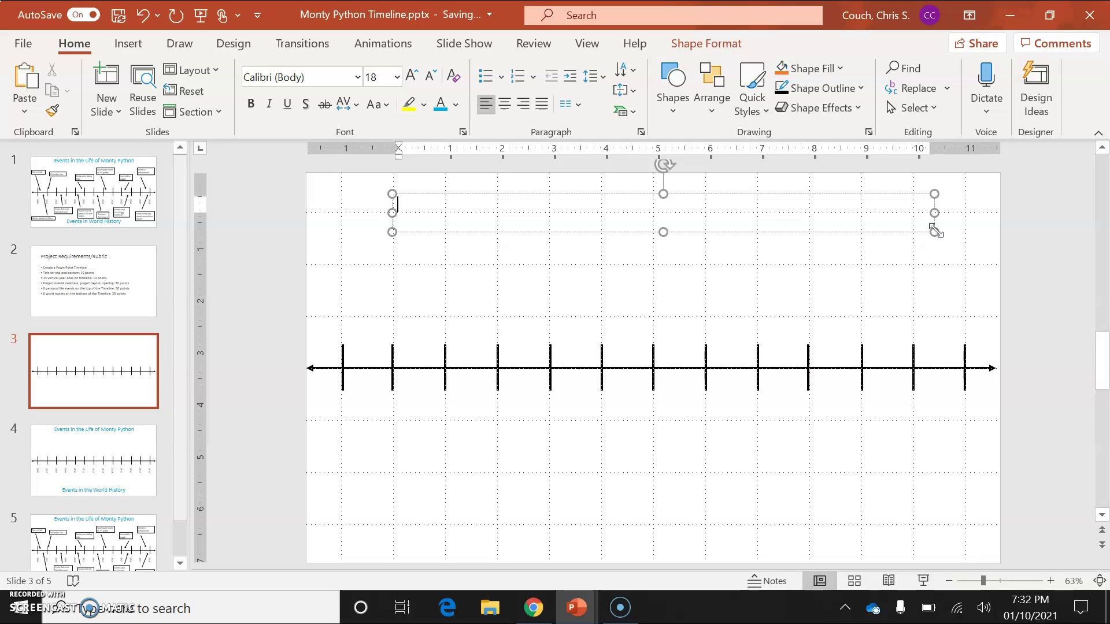
text(Events i)
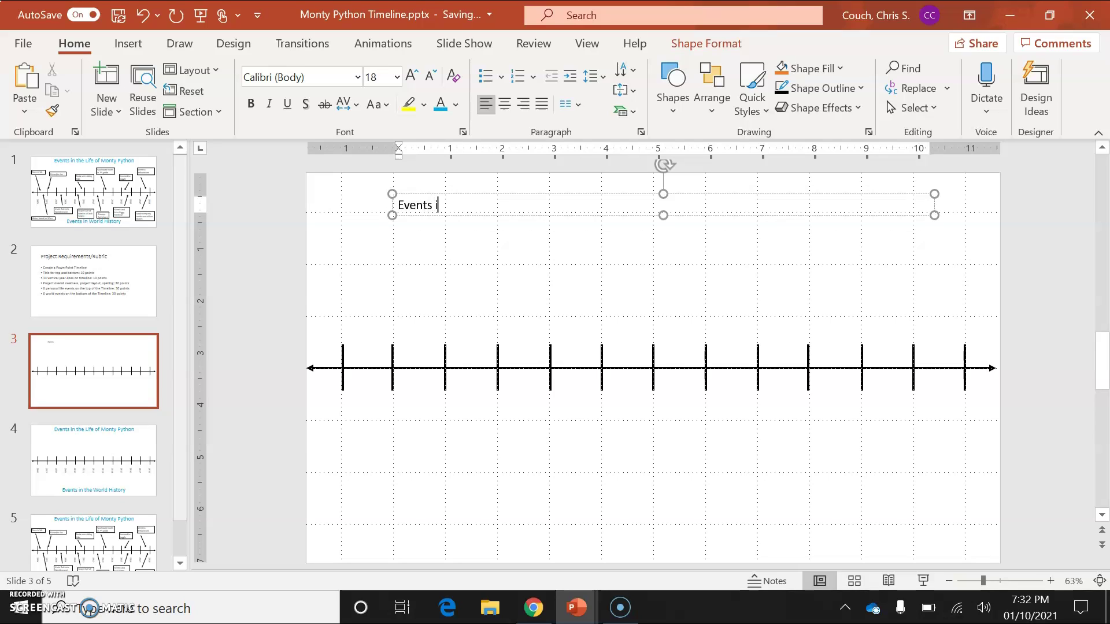
text(n the Life of Chris Couch)
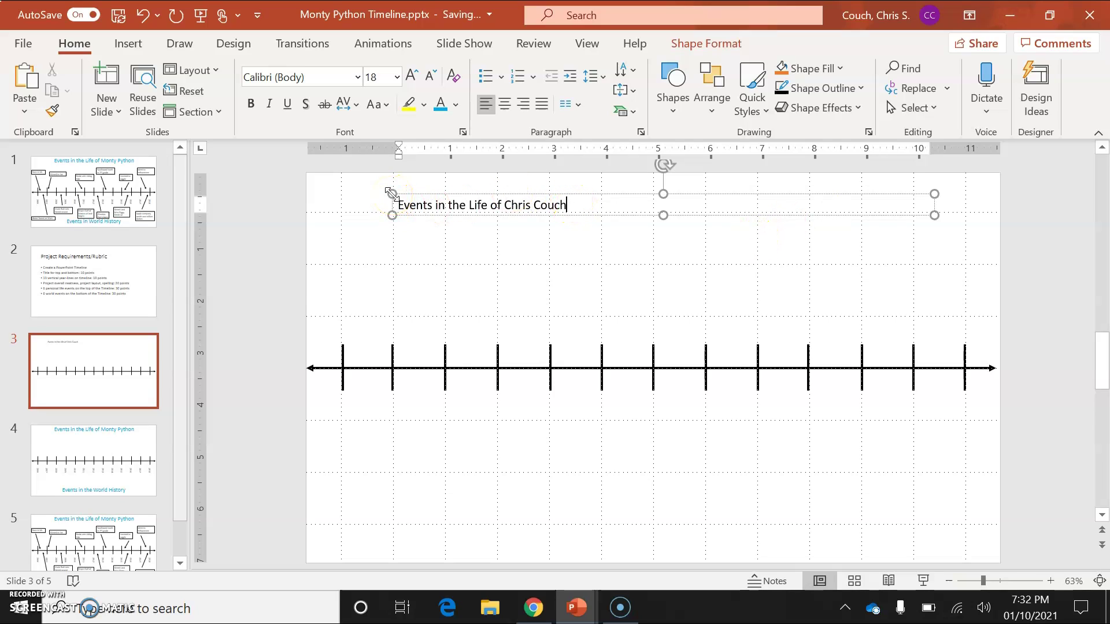
key(Escape)
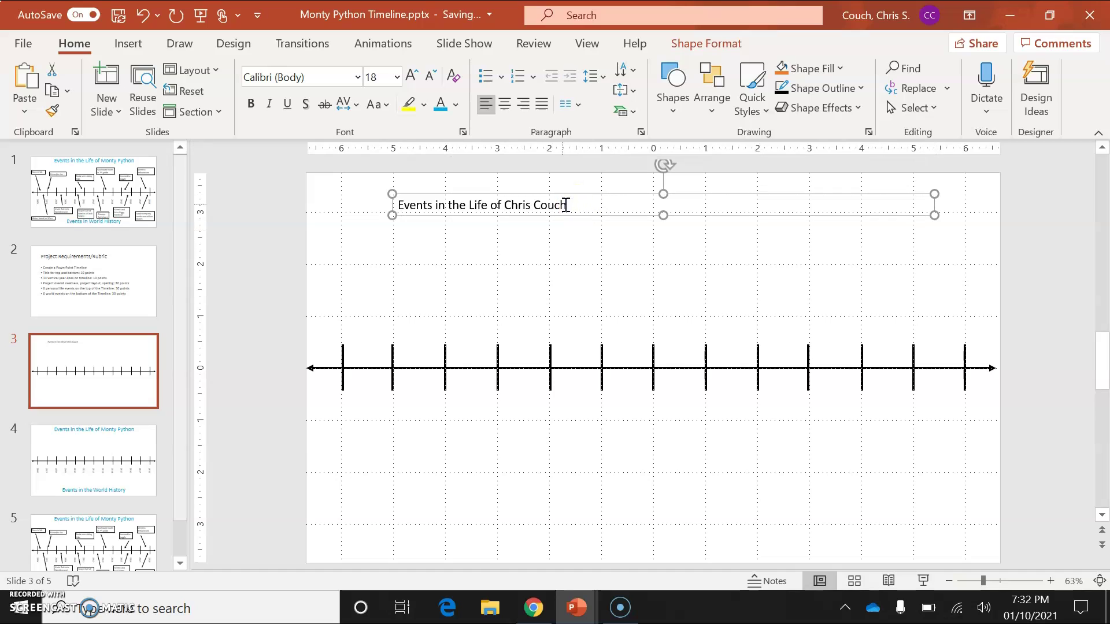
Centre the title text, set it to 32 pt, and colour it green.
click(568, 204)
drag(566, 205, 395, 210)
click(483, 178)
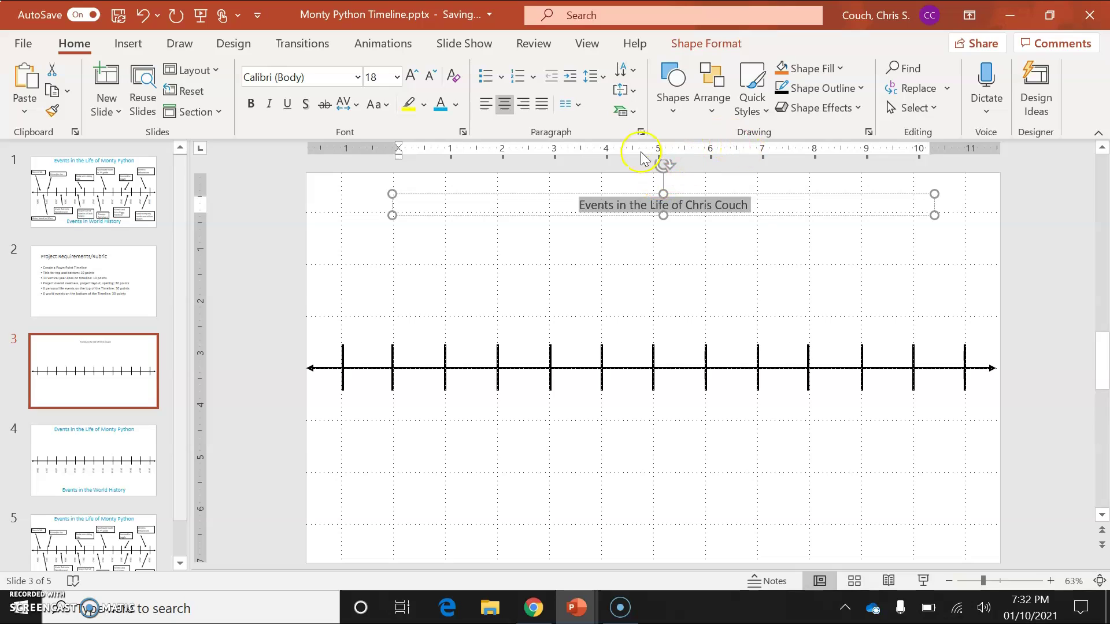
click(359, 78)
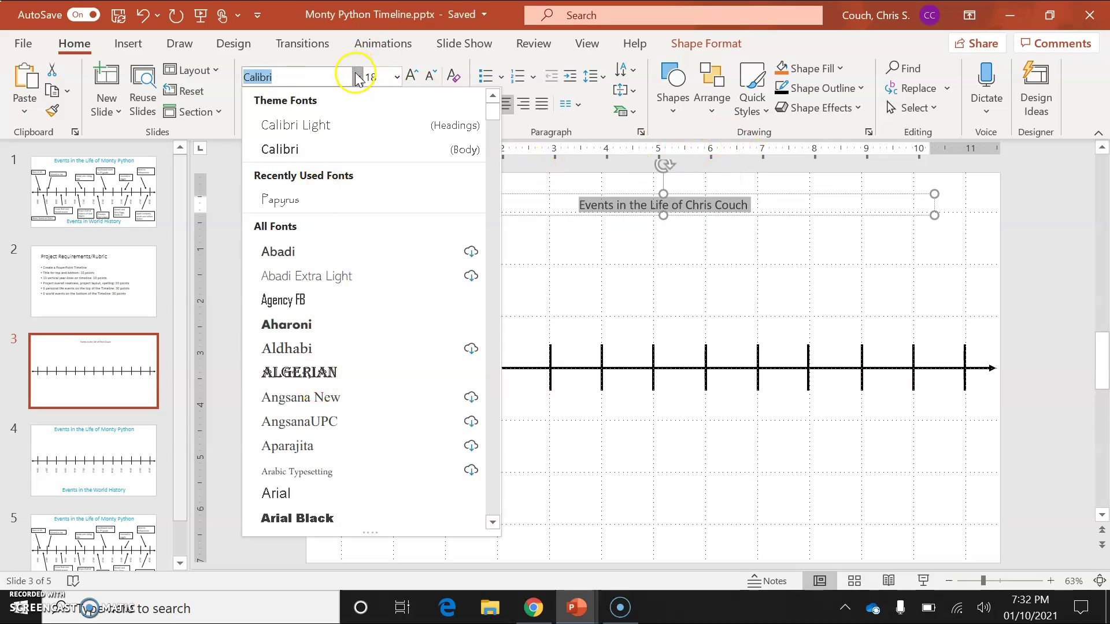
click(357, 78)
click(397, 77)
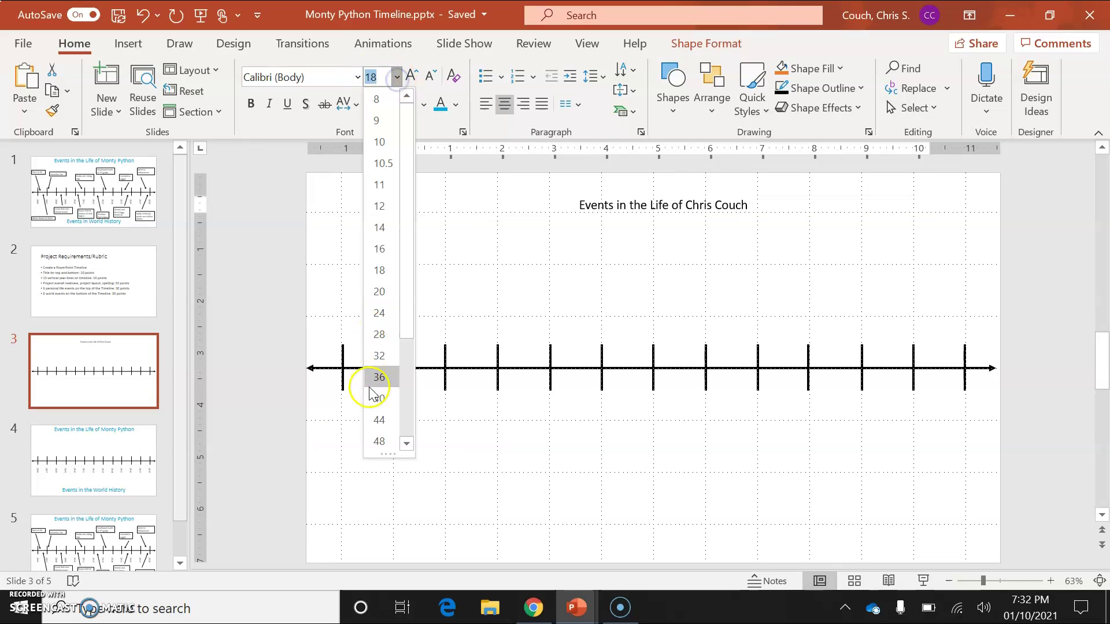
click(379, 355)
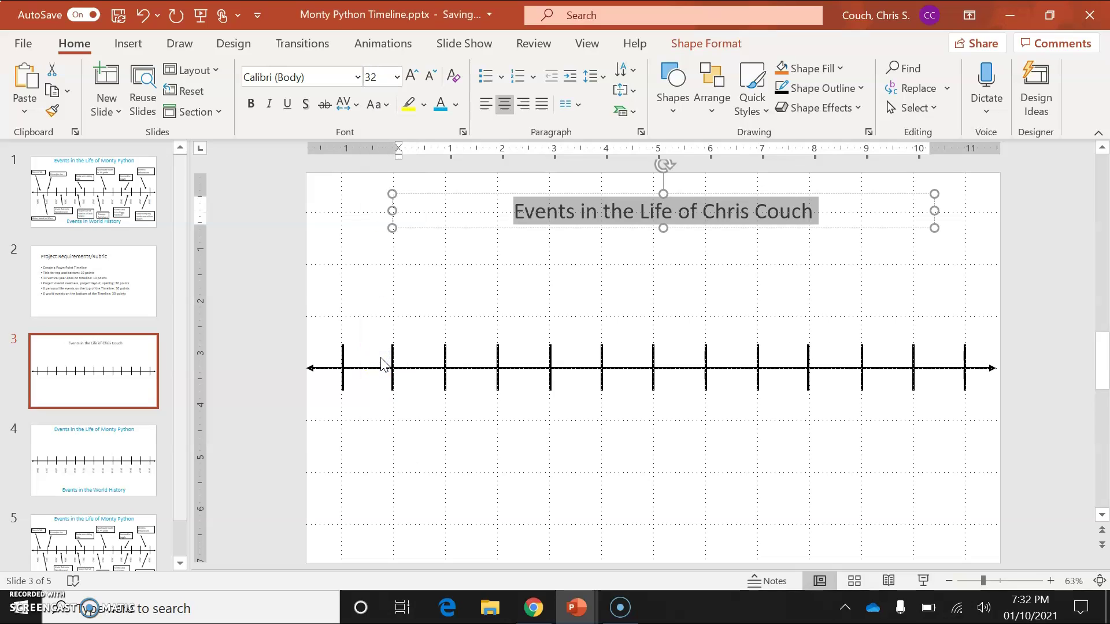
click(457, 104)
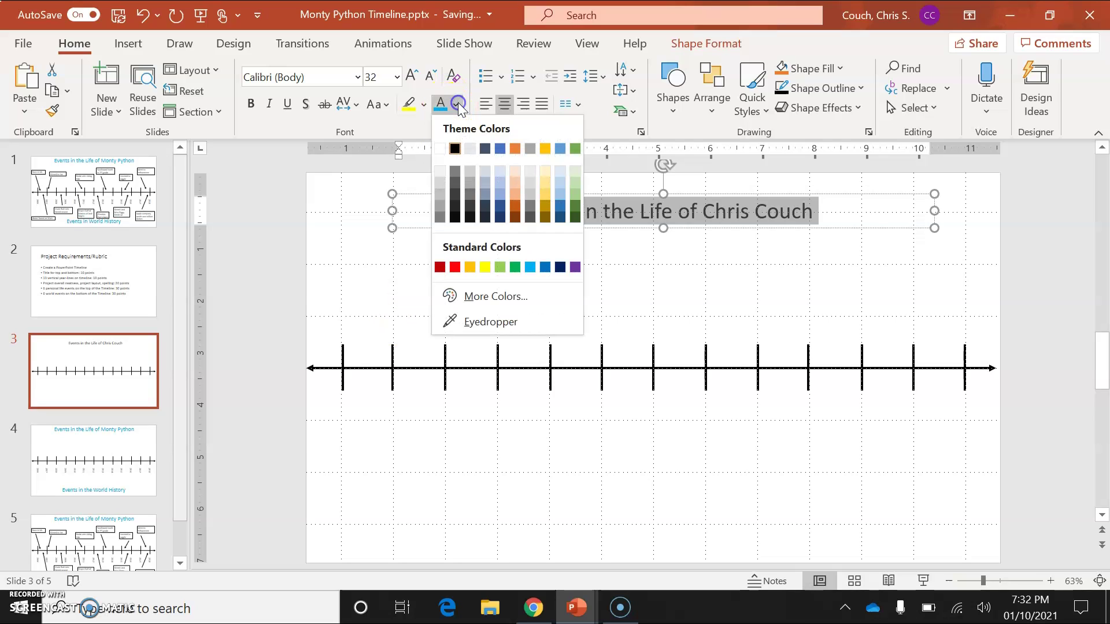
click(514, 266)
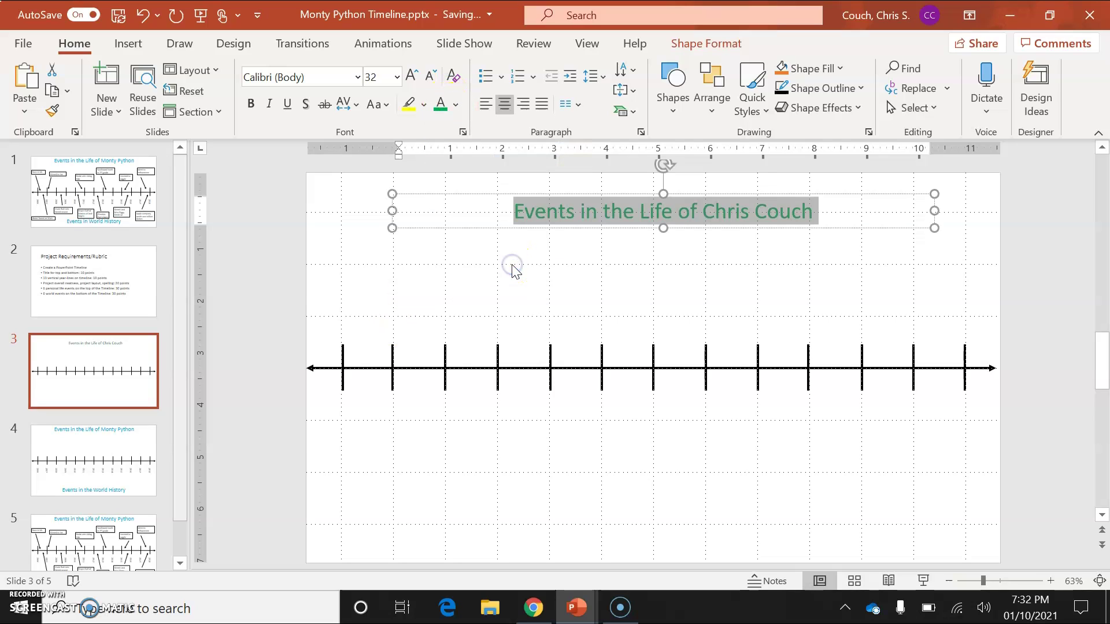
click(575, 464)
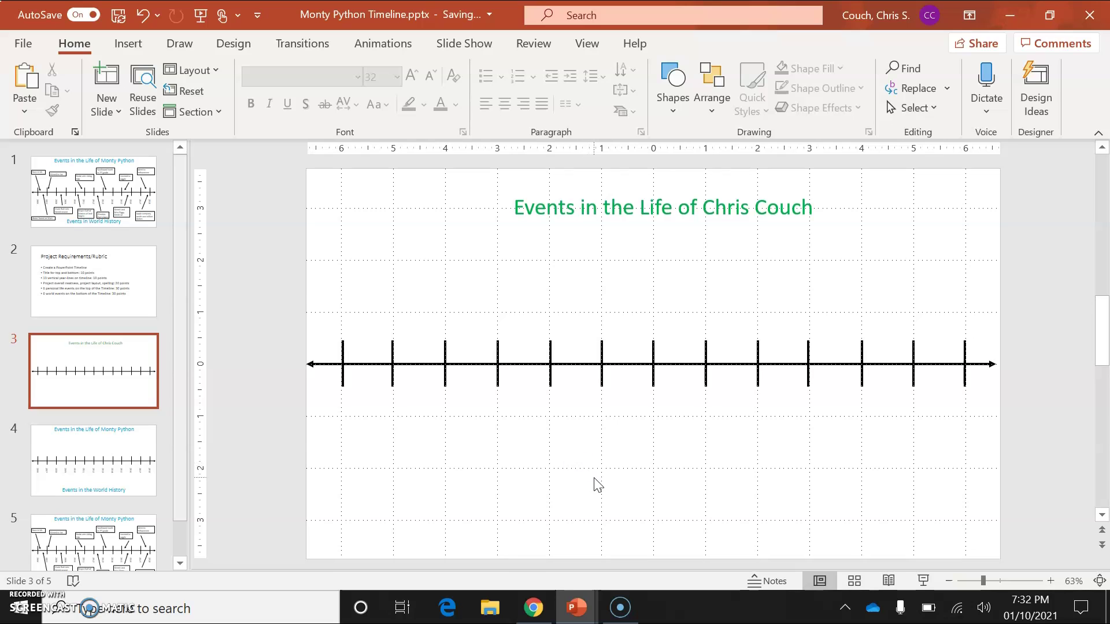
Duplicate the green title box and move the copy to the bottom of the slide.
click(629, 198)
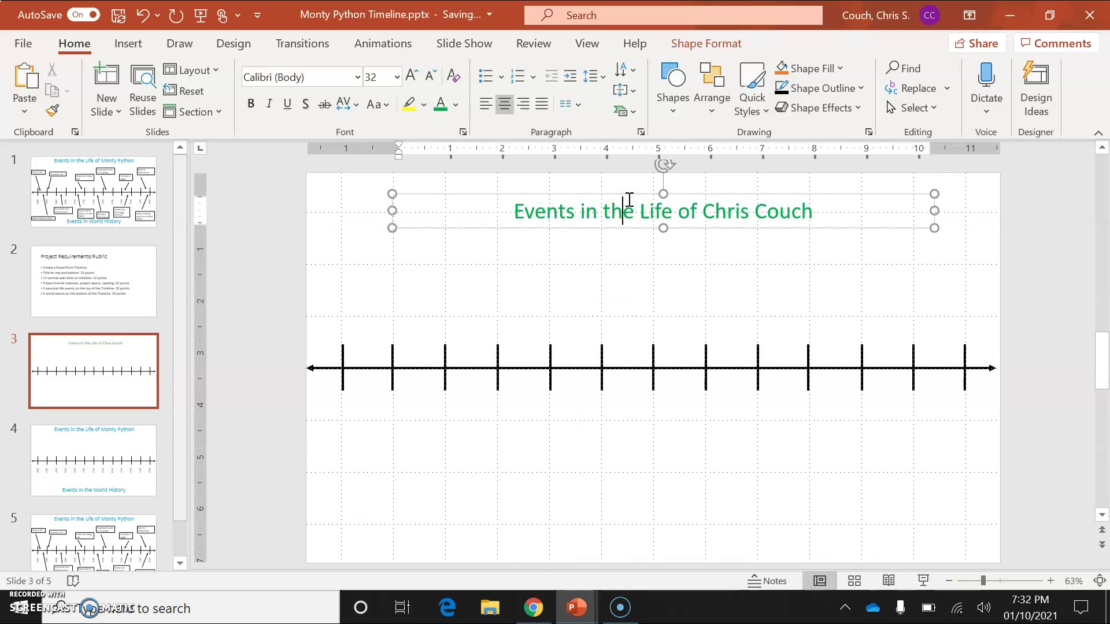
key(Escape)
key(Tab)
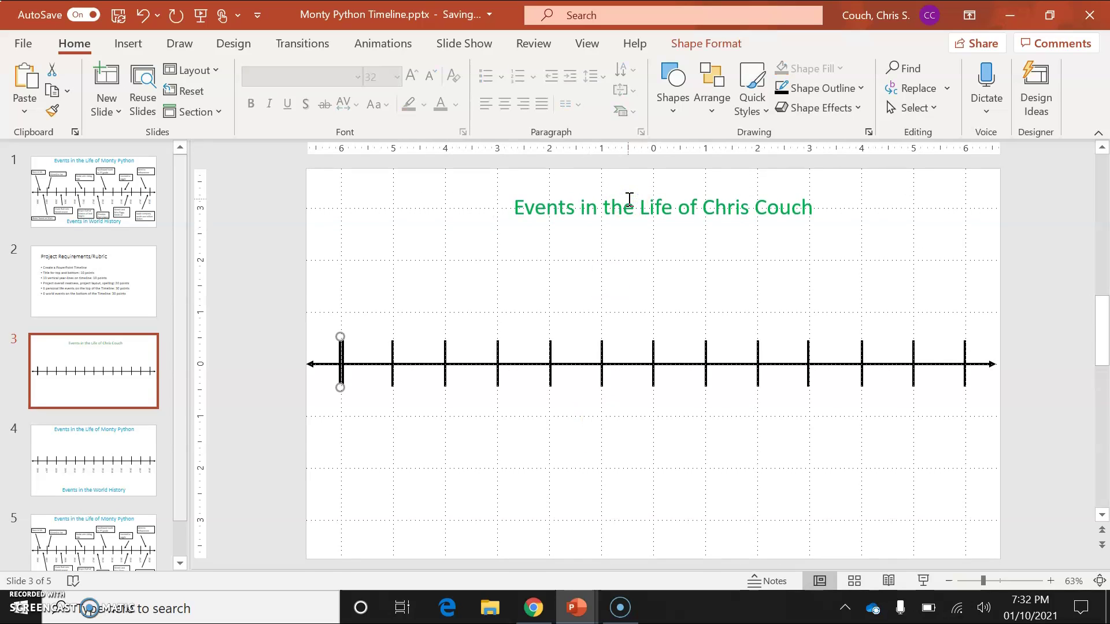
click(629, 199)
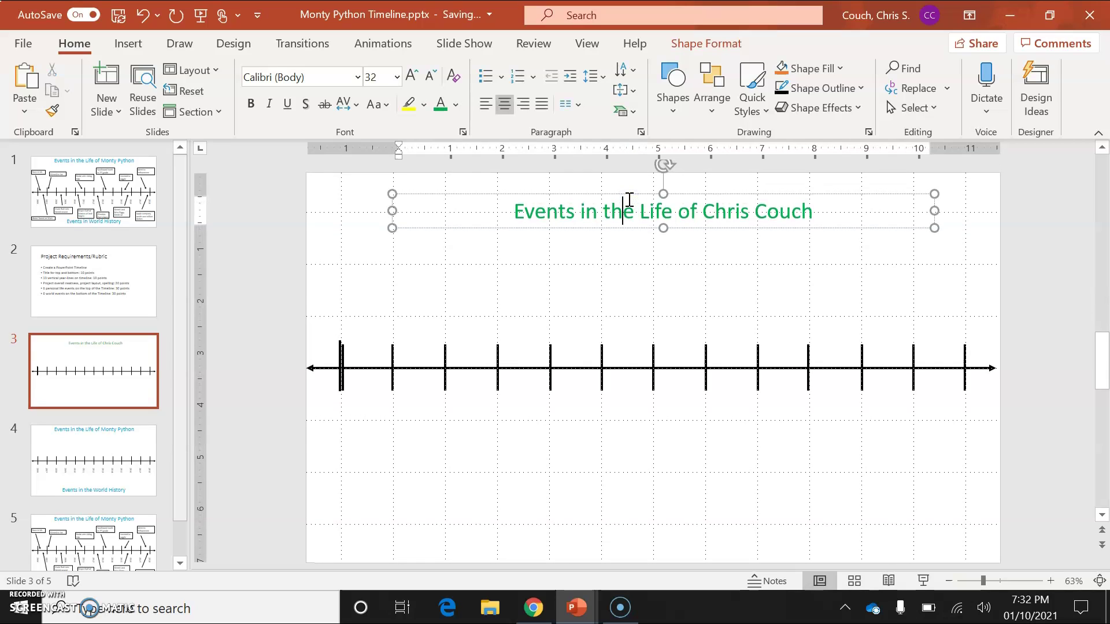
click(677, 227)
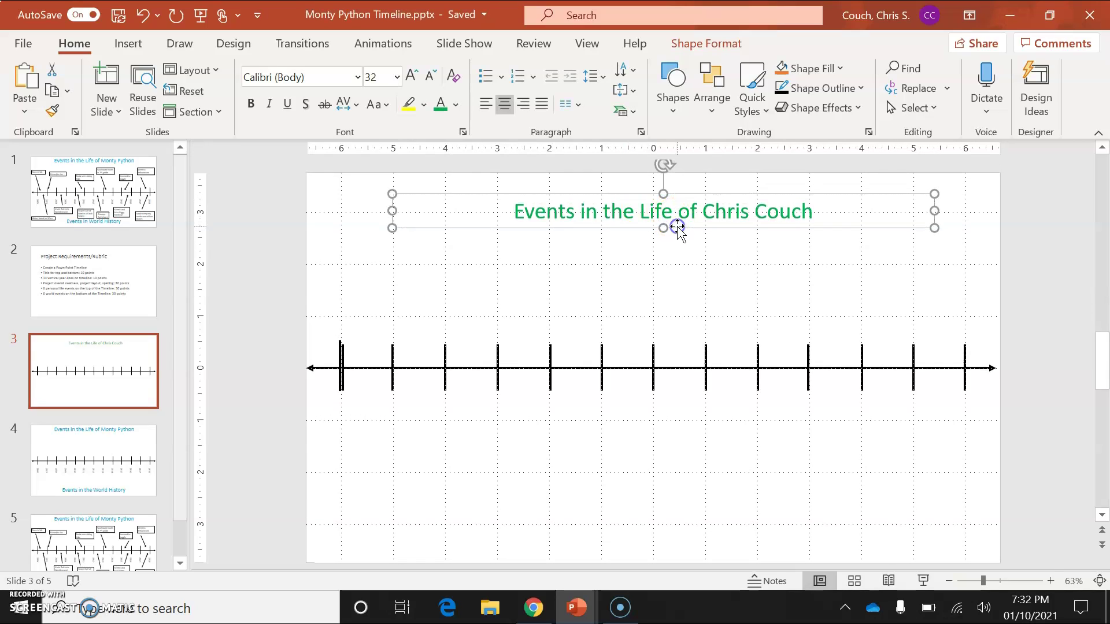
drag(677, 228, 689, 239)
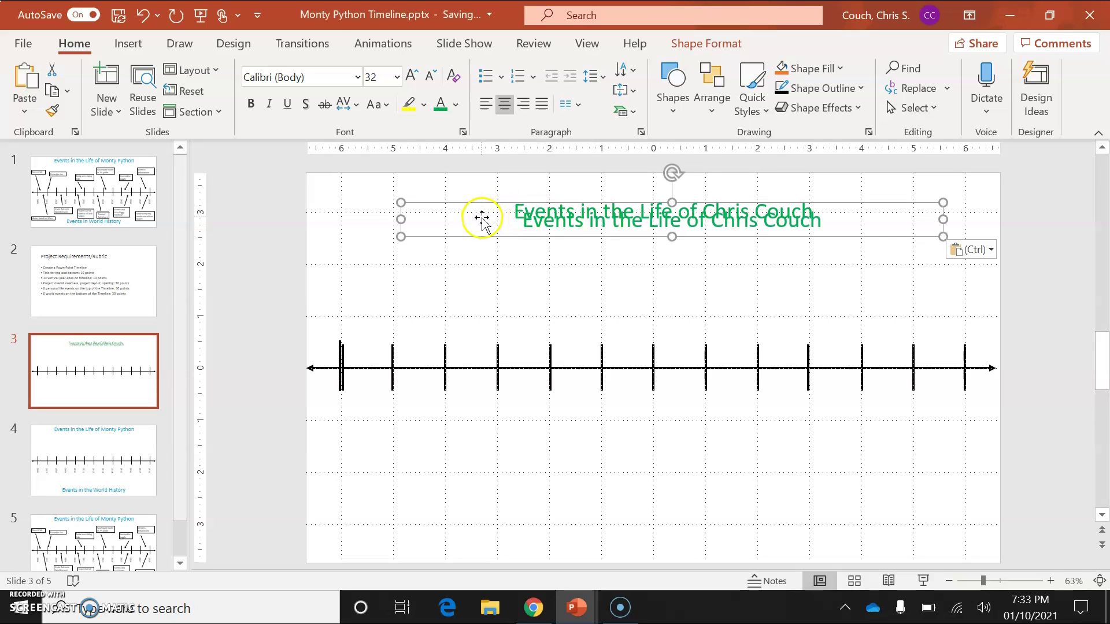
drag(481, 218, 481, 525)
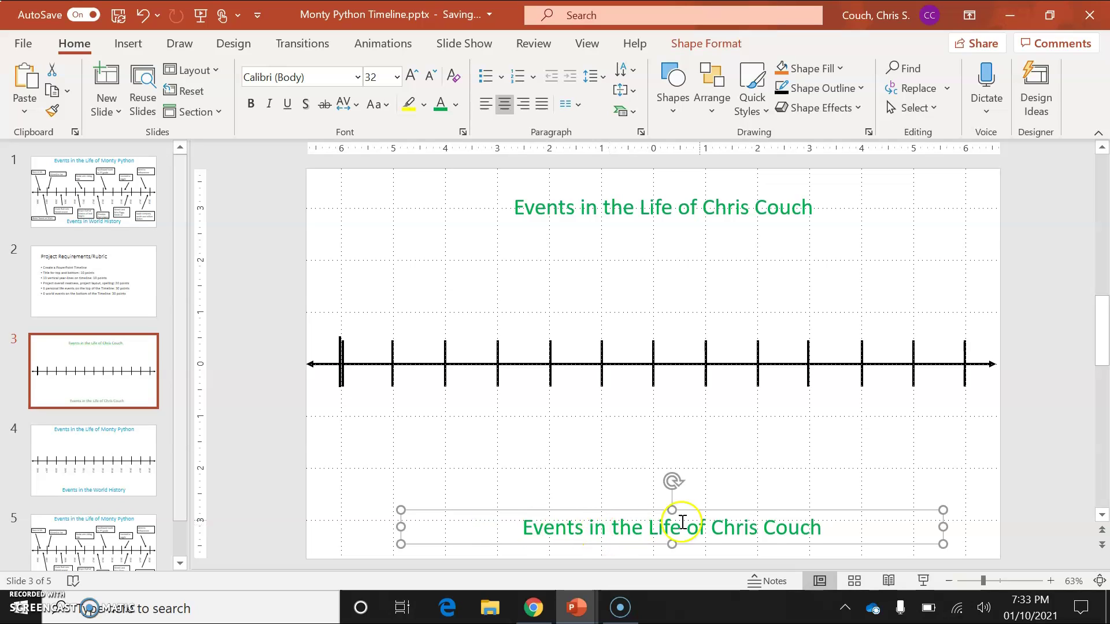
Change the copied title's text to 'Events in World History'.
click(819, 527)
key(BackSpace)
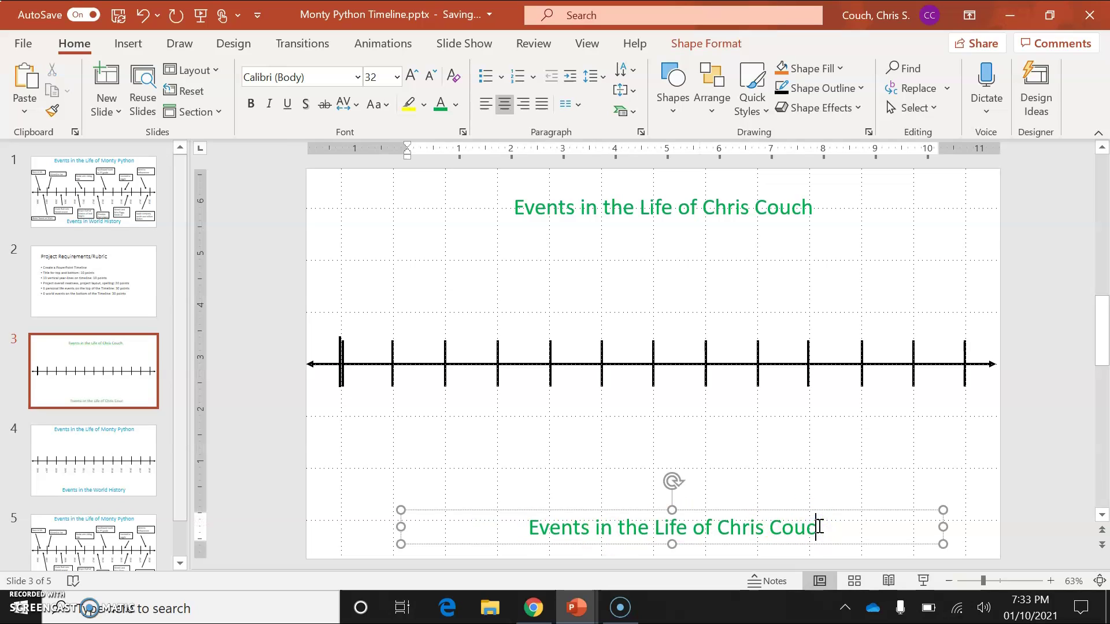
key(BackSpace)
key(BackSpace)
key(BackSpace)
key(BackSpace)
key(BackSpace)
key(BackSpace)
key(BackSpace)
key(BackSpace)
key(BackSpace)
key(BackSpace)
key(BackSpace)
key(BackSpace)
key(BackSpace)
key(BackSpace)
key(BackSpace)
key(BackSpace)
key(BackSpace)
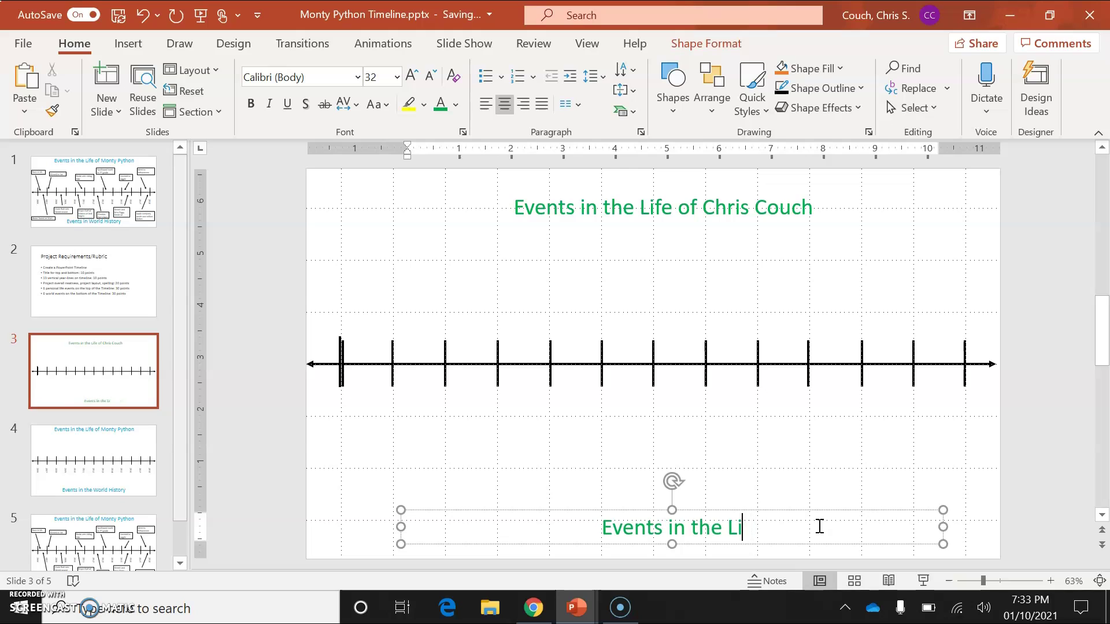
key(BackSpace)
key(BackSpace)
key(BackSpace)
key(BackSpace)
key(BackSpace)
text(Worl)
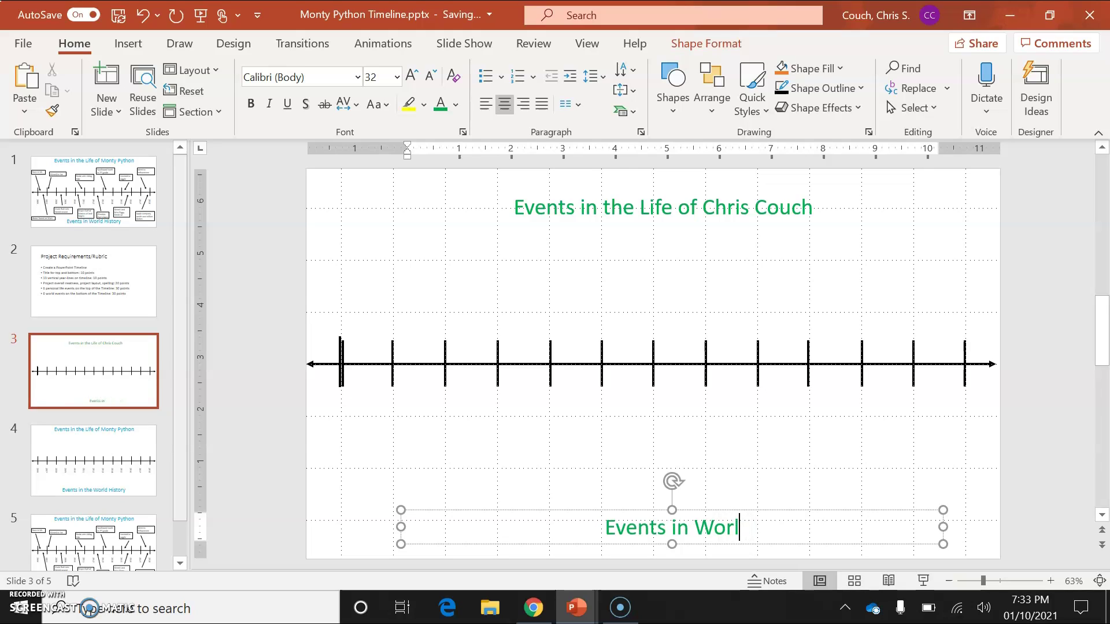
text(d Hisrot)
key(BackSpace)
key(BackSpace)
key(BackSpace)
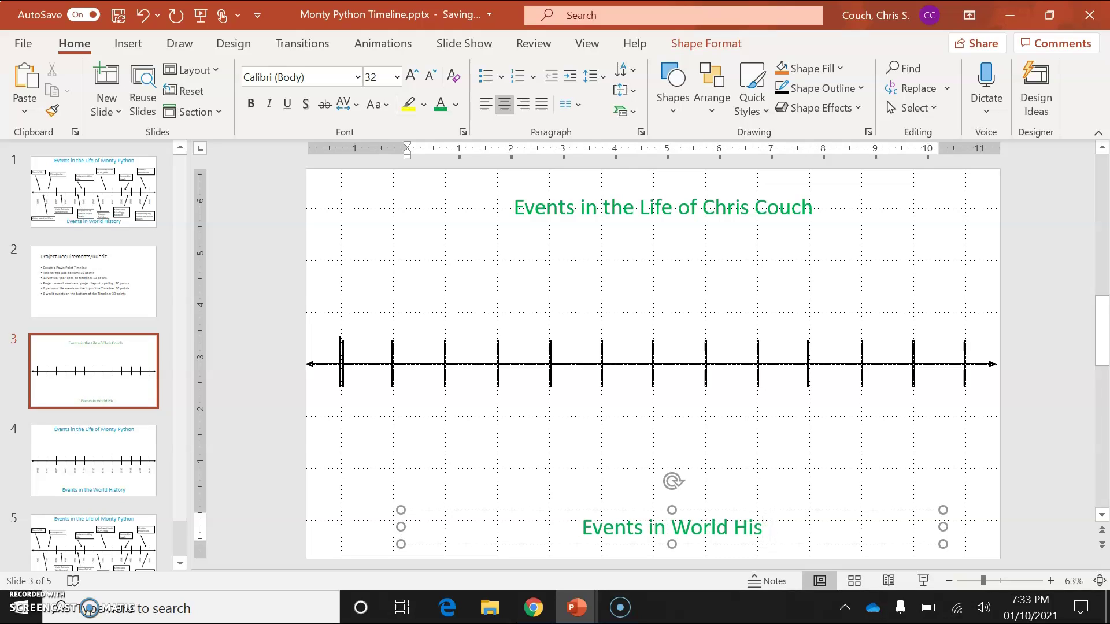
text(tory)
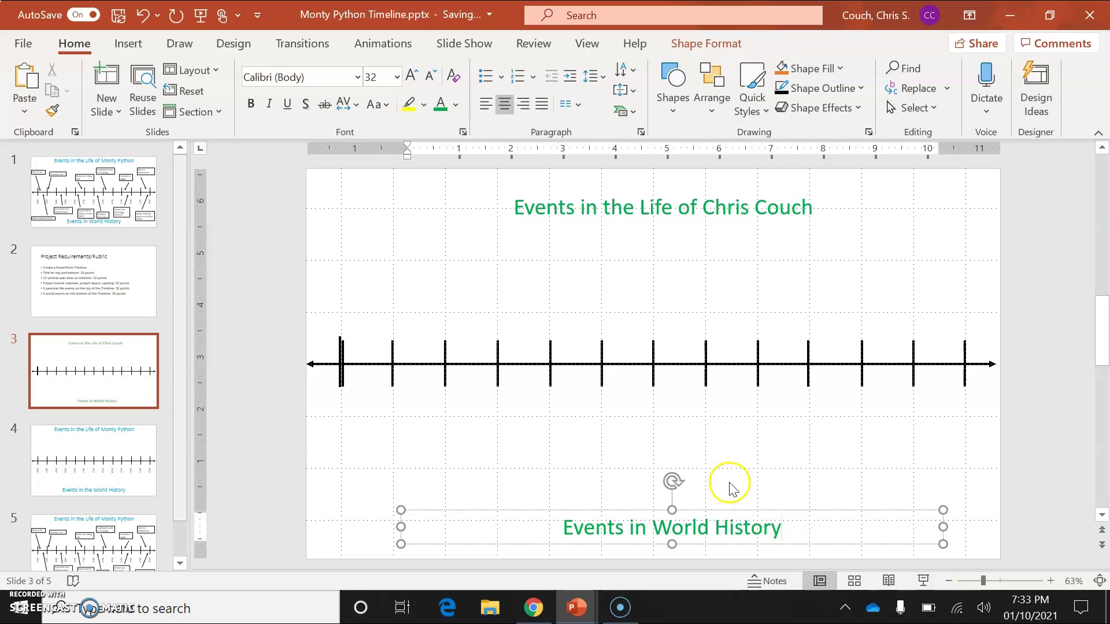
click(730, 483)
click(623, 527)
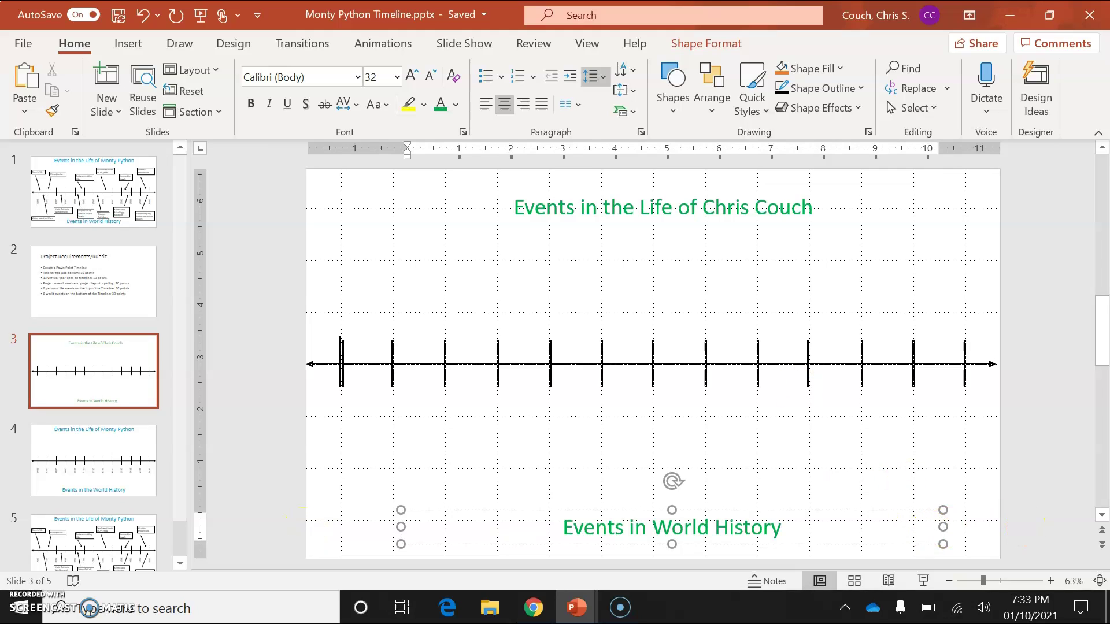
click(622, 443)
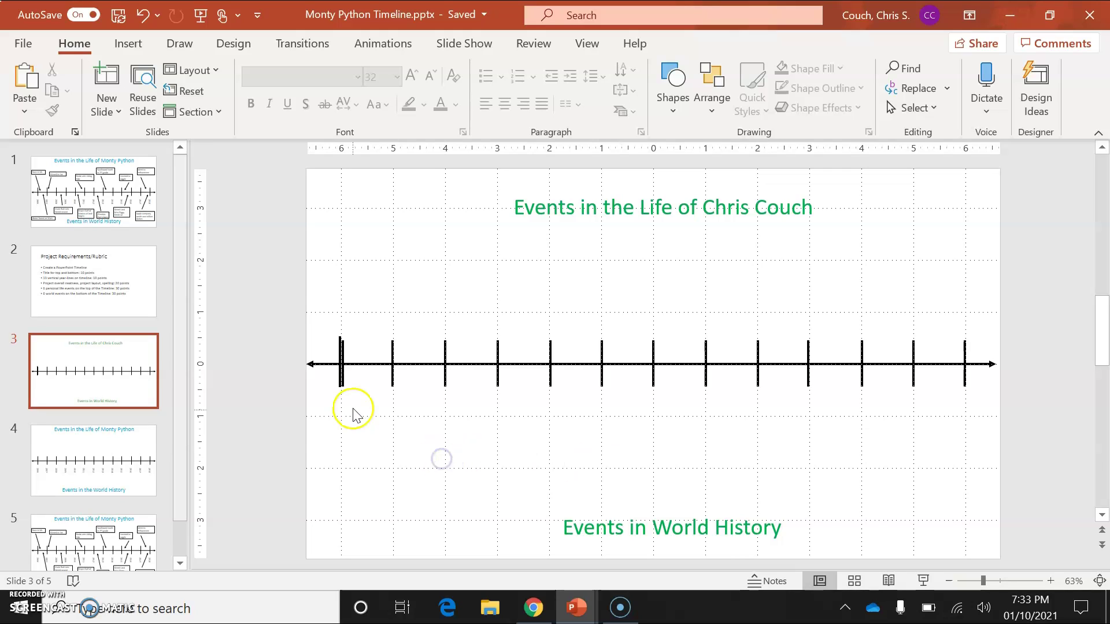
click(342, 385)
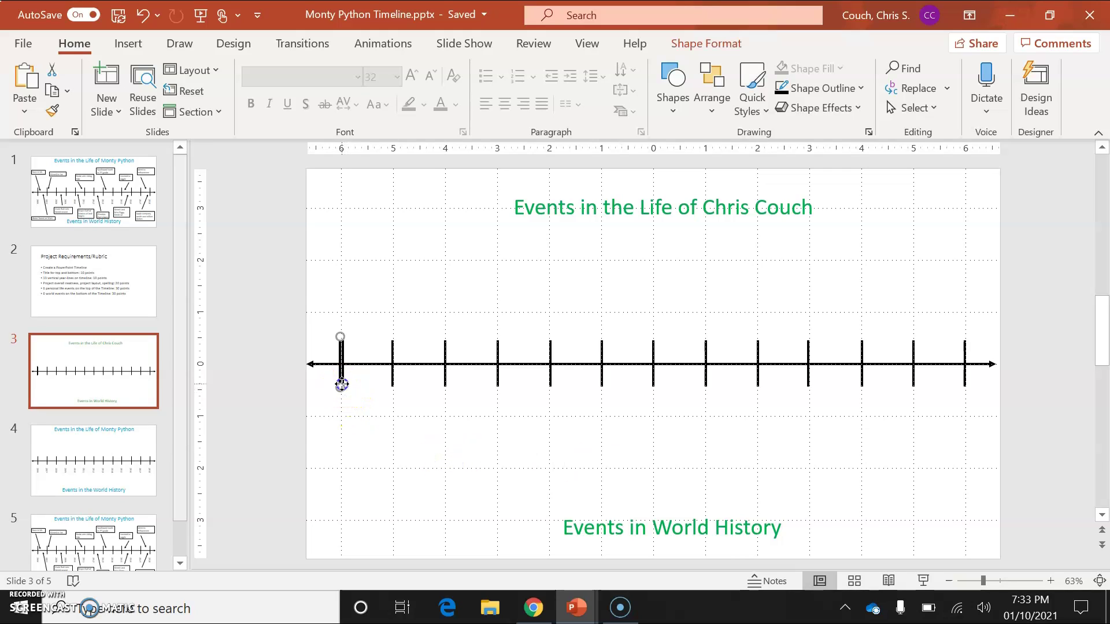
click(361, 456)
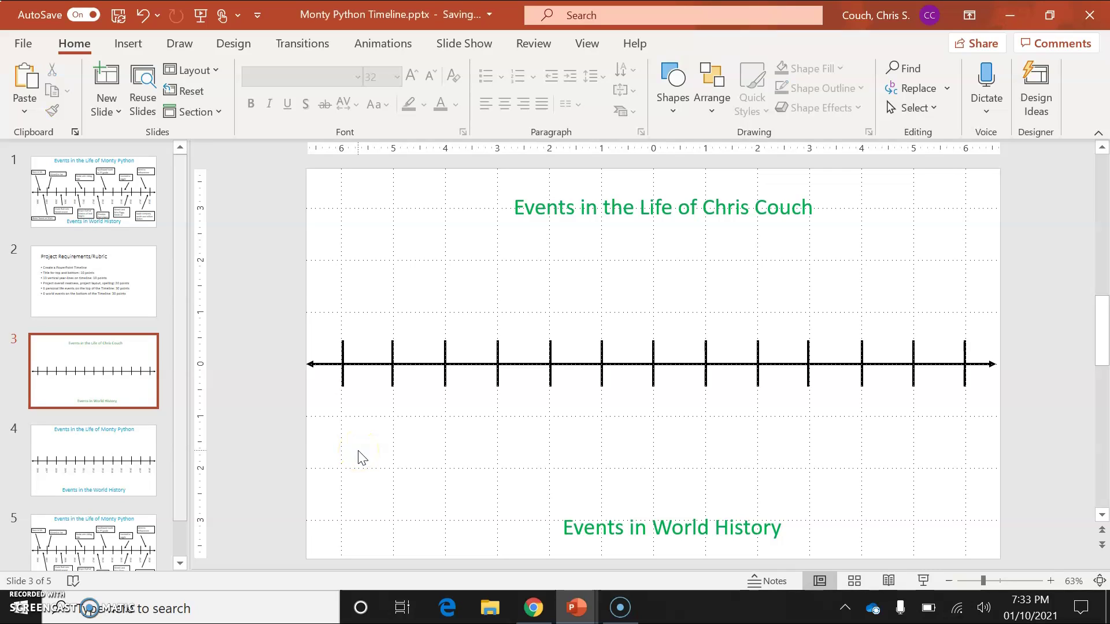
Draw a text box below the first tick holding the year label 2006.
click(678, 110)
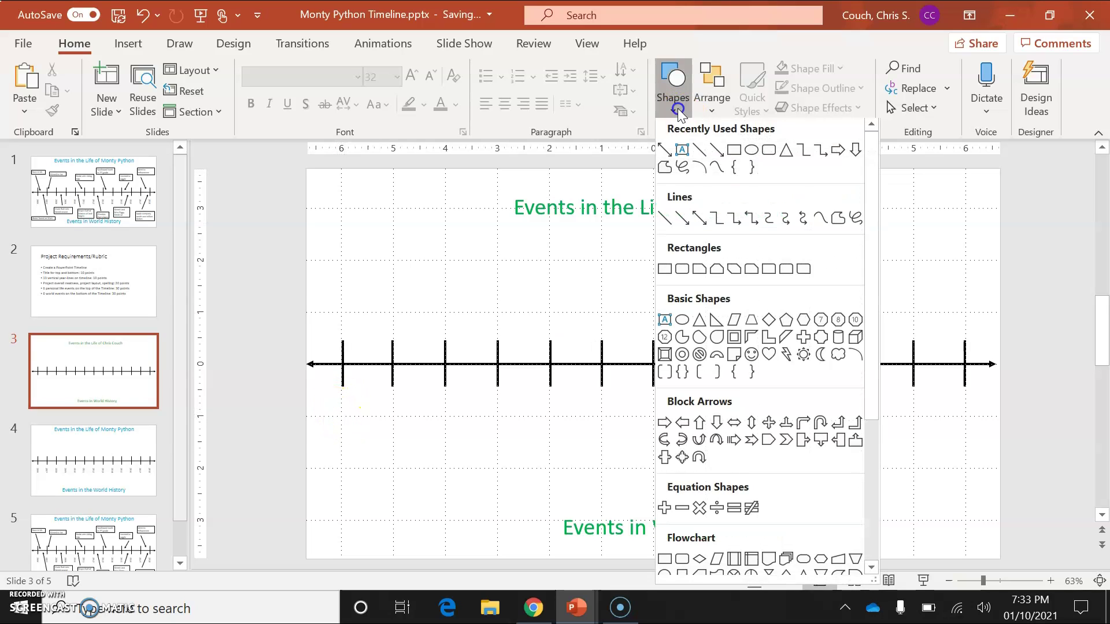
click(682, 152)
drag(326, 407, 407, 458)
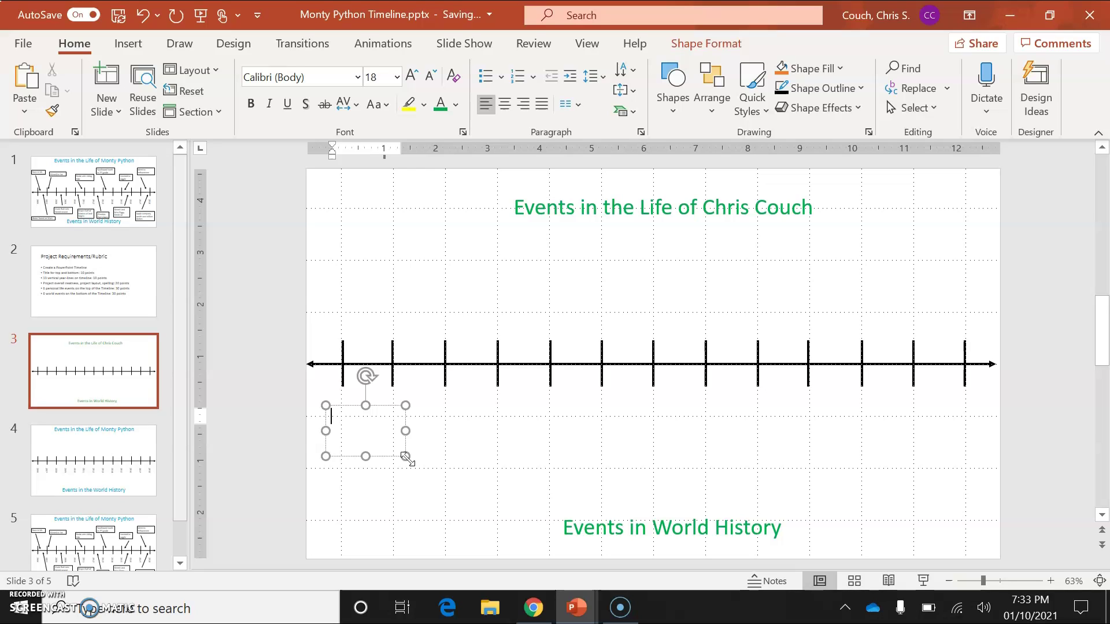
text(2006)
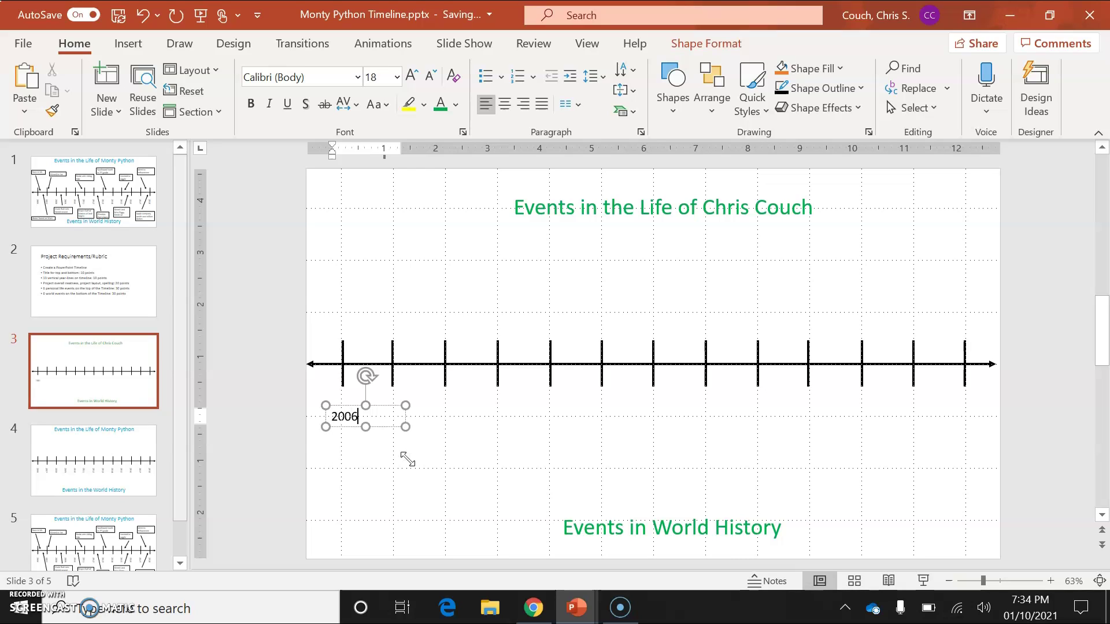
click(406, 470)
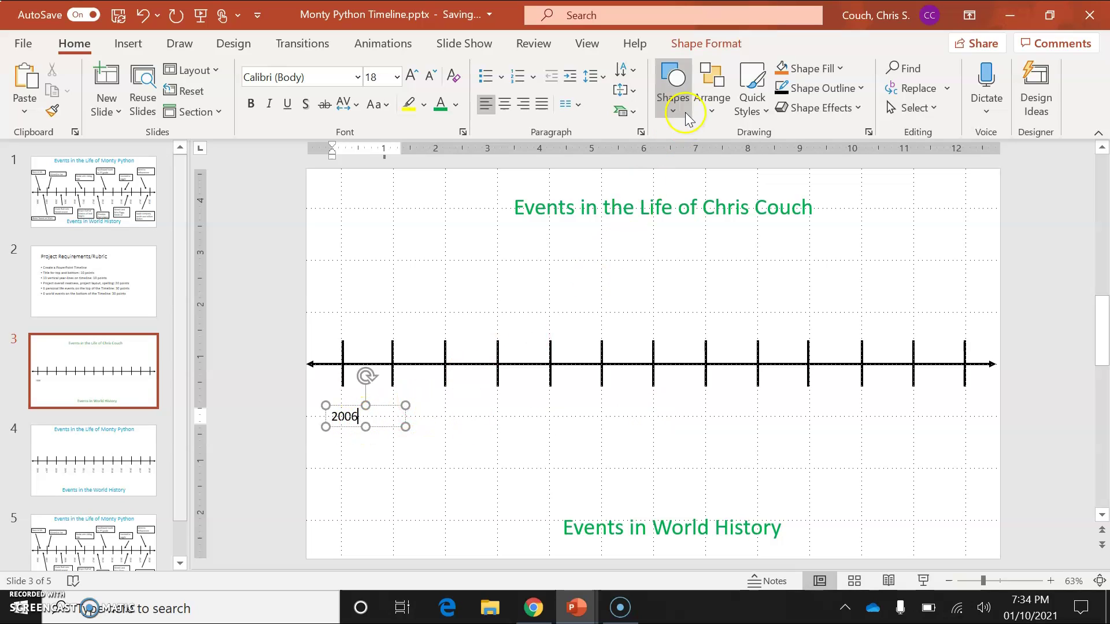
Rotate the 2006 label's text 90° so it reads vertically.
click(634, 75)
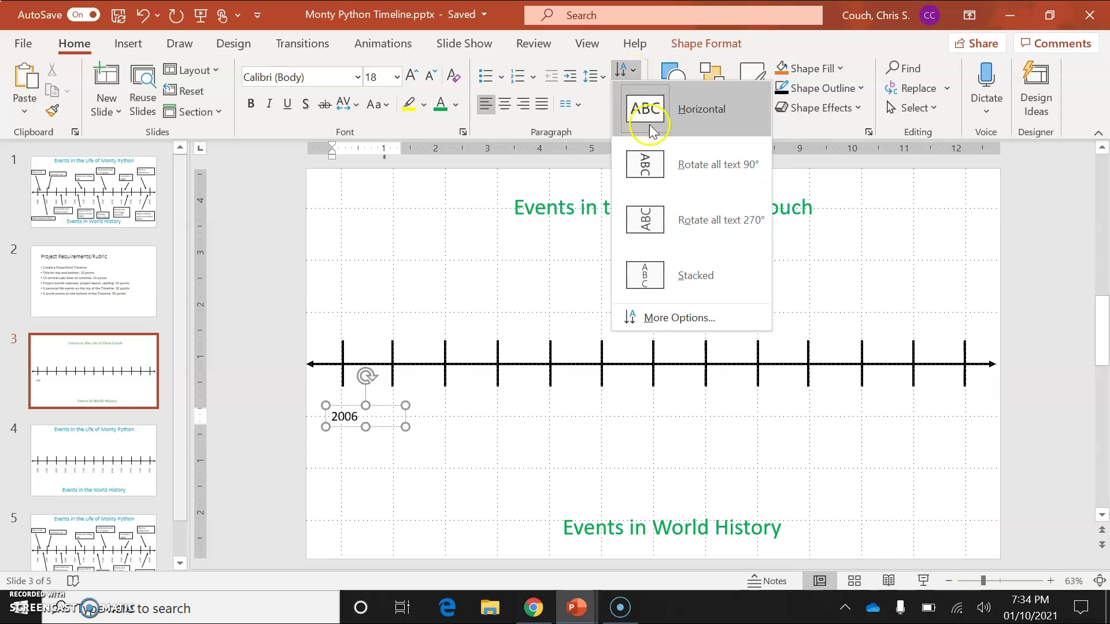
click(652, 163)
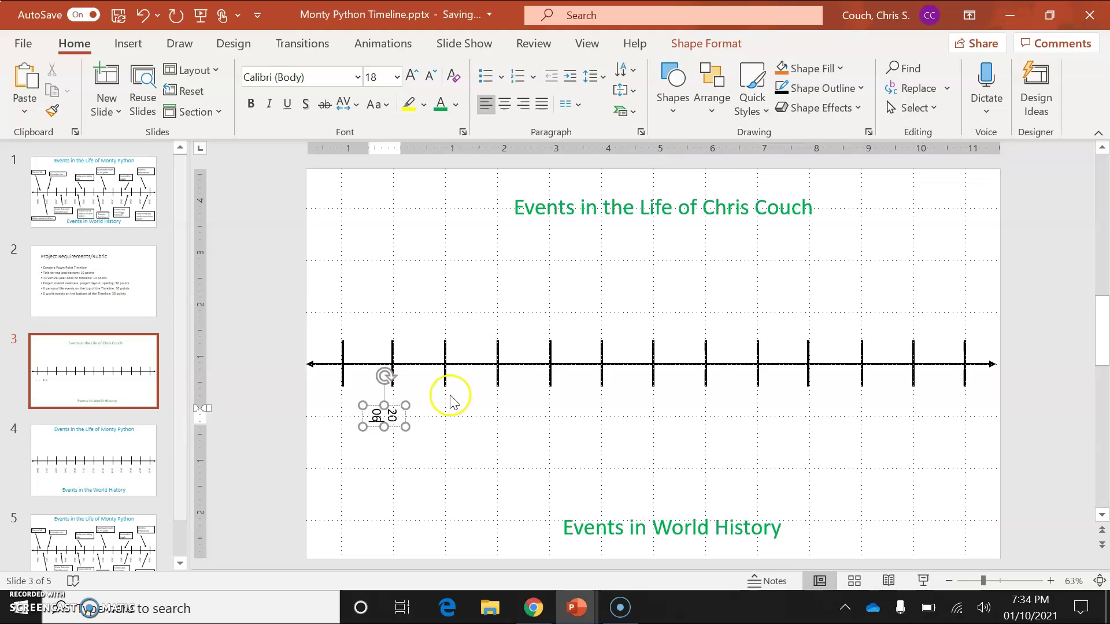
click(387, 430)
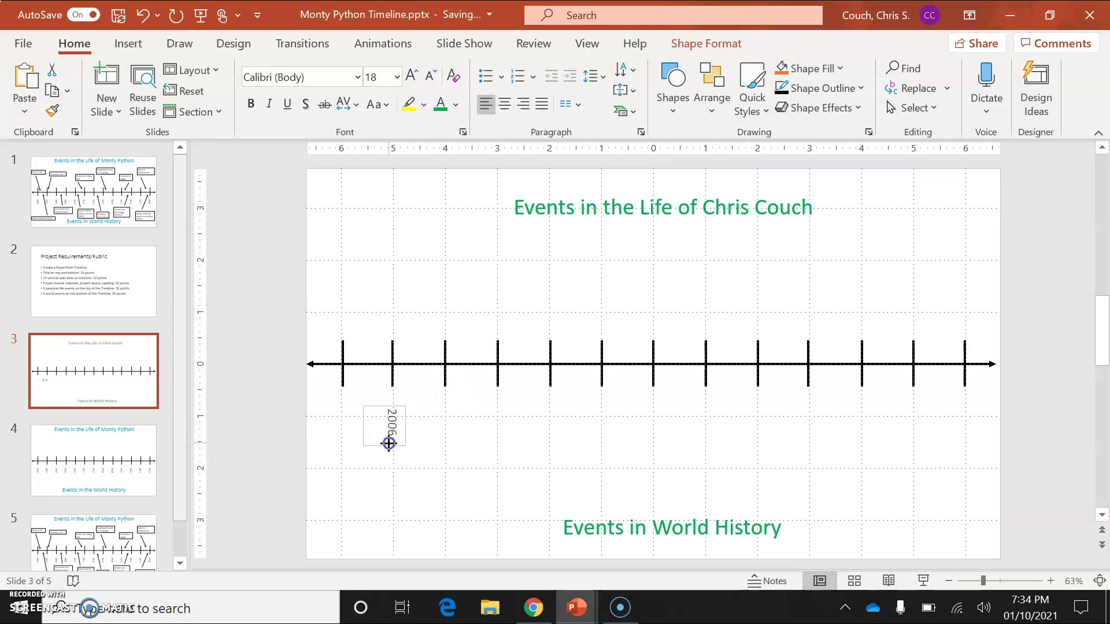
click(389, 446)
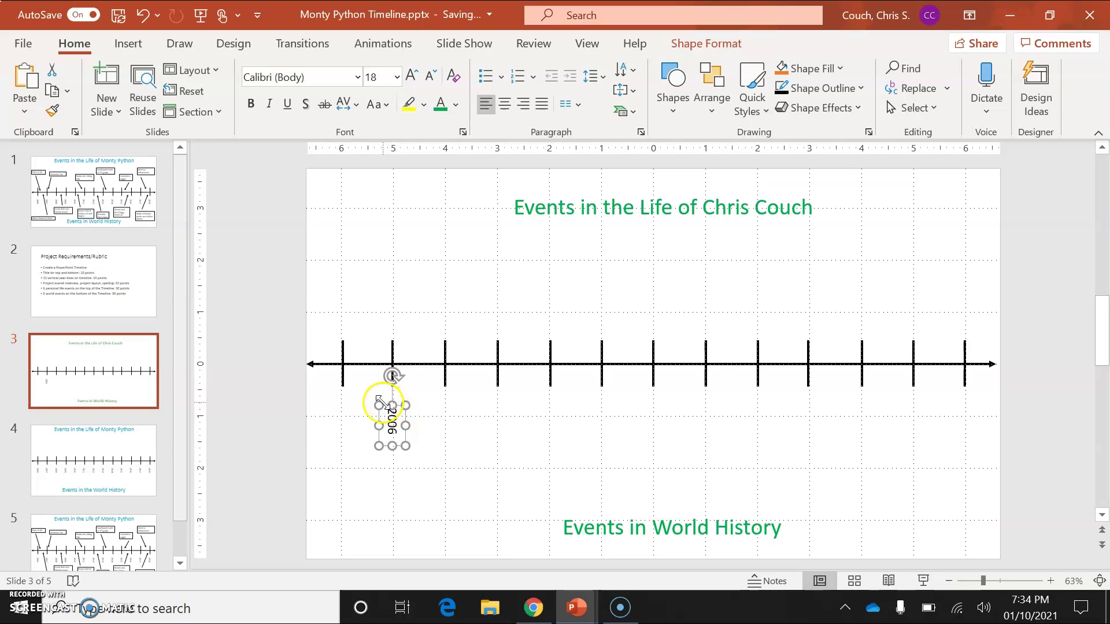
Set the 2006 label under the first tick, paste copies, and move one under the last tick.
drag(382, 406, 334, 404)
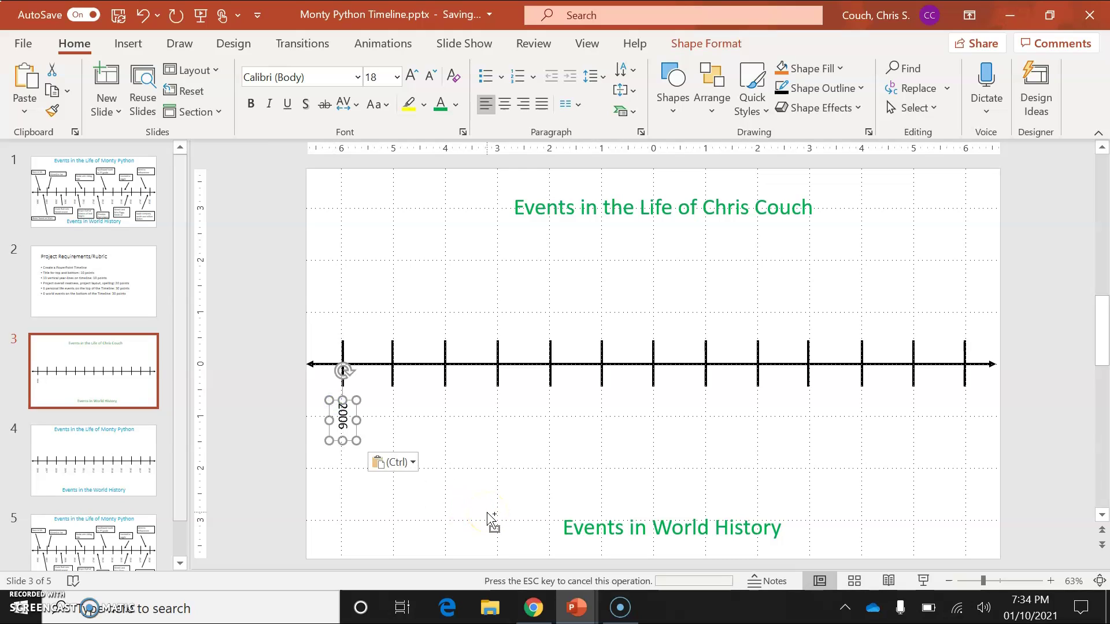
key(ctrl+v)
key(ctrl+v)
key(ctrl+v)
key(ctrl+v)
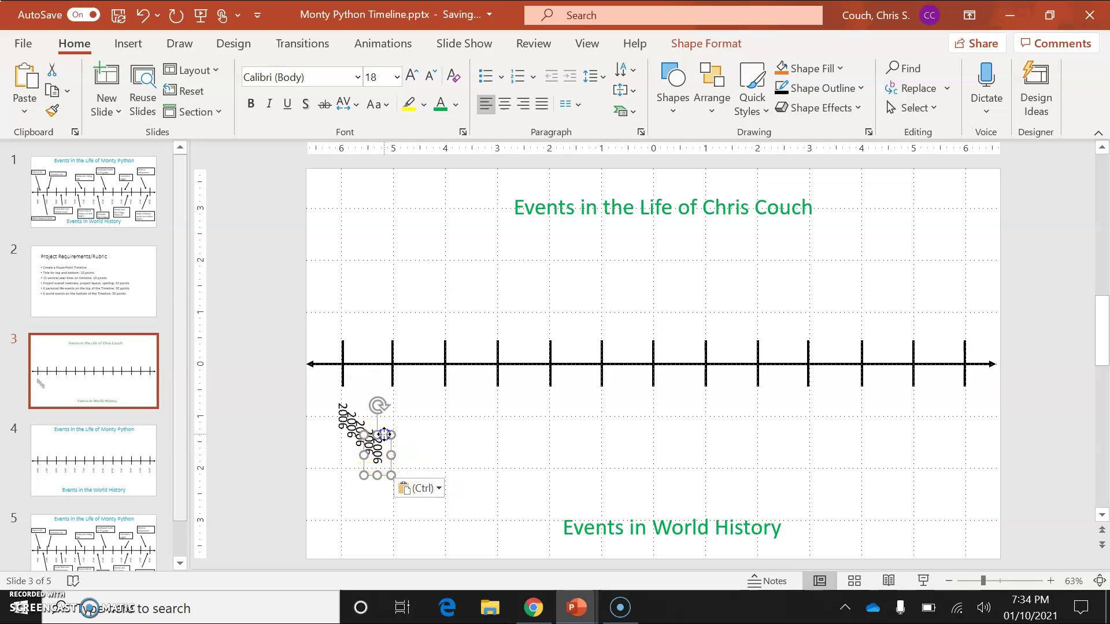
drag(384, 434, 970, 401)
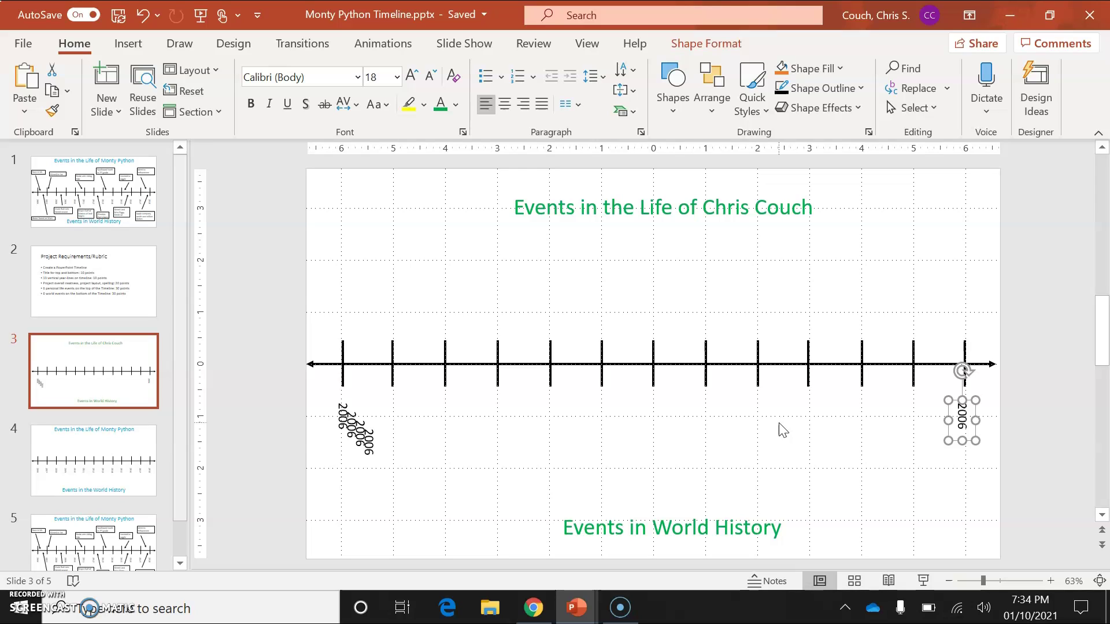
Check a tick line's options without changes, then go to slide 4's 2006–2018 labelled timeline.
click(756, 380)
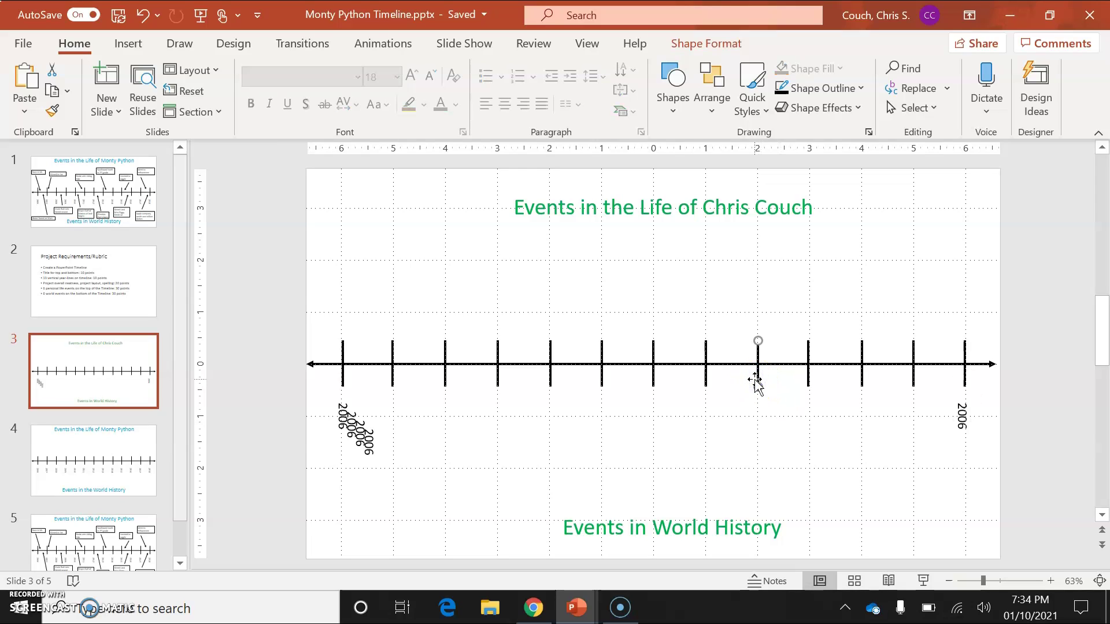
right_click(756, 381)
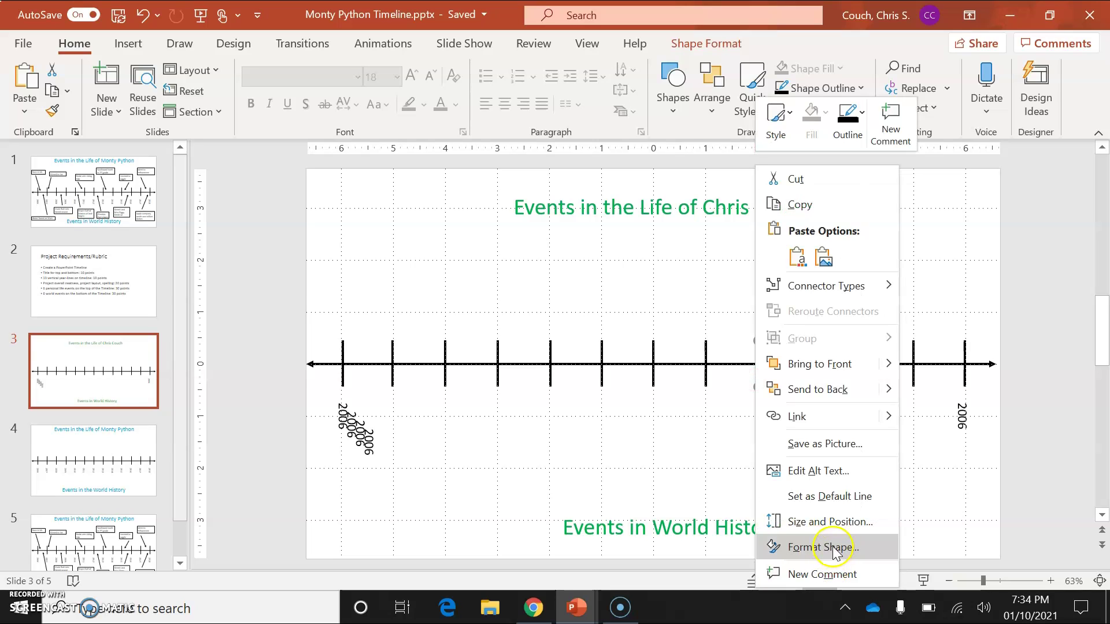
click(954, 421)
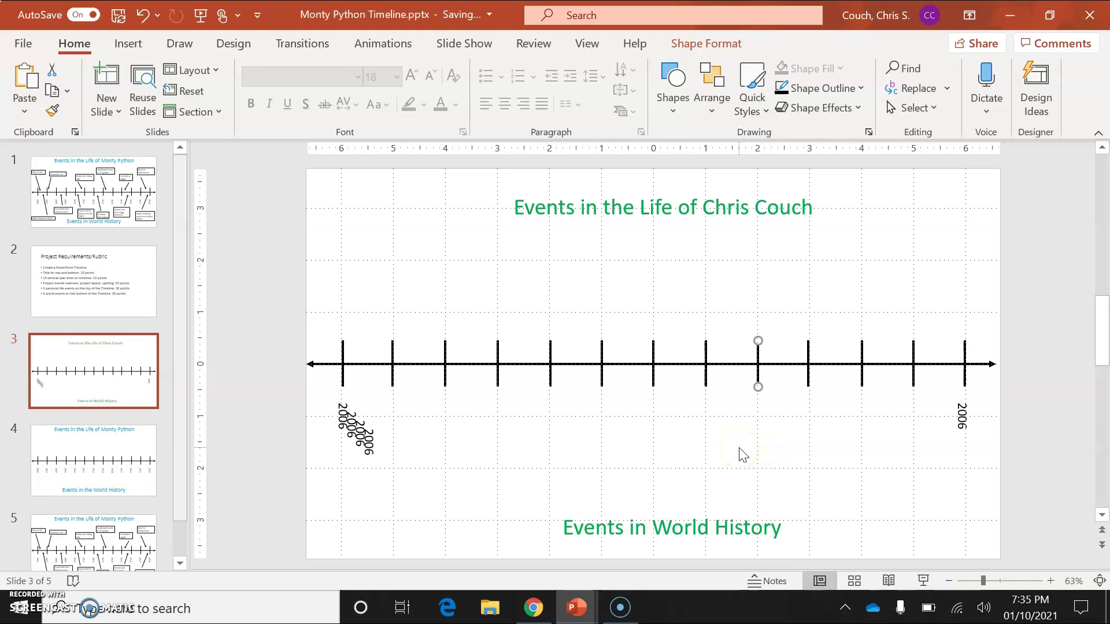
click(68, 461)
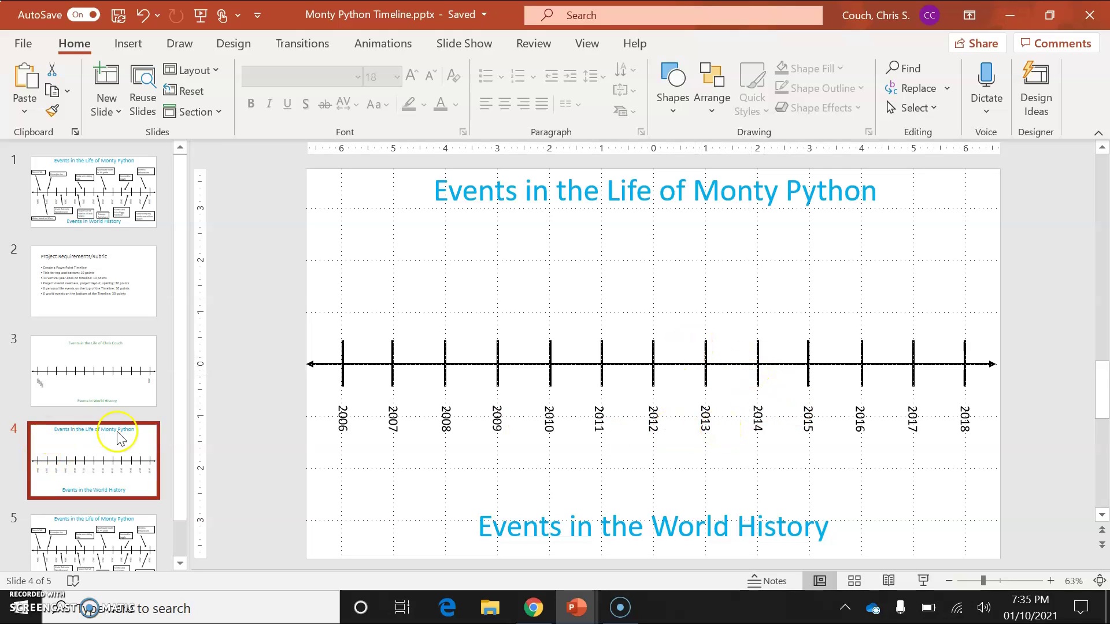
Preview slide 5's finished event boxes, return to slide 4, and open the Shapes gallery.
scroll(124, 427, down, 1)
click(99, 508)
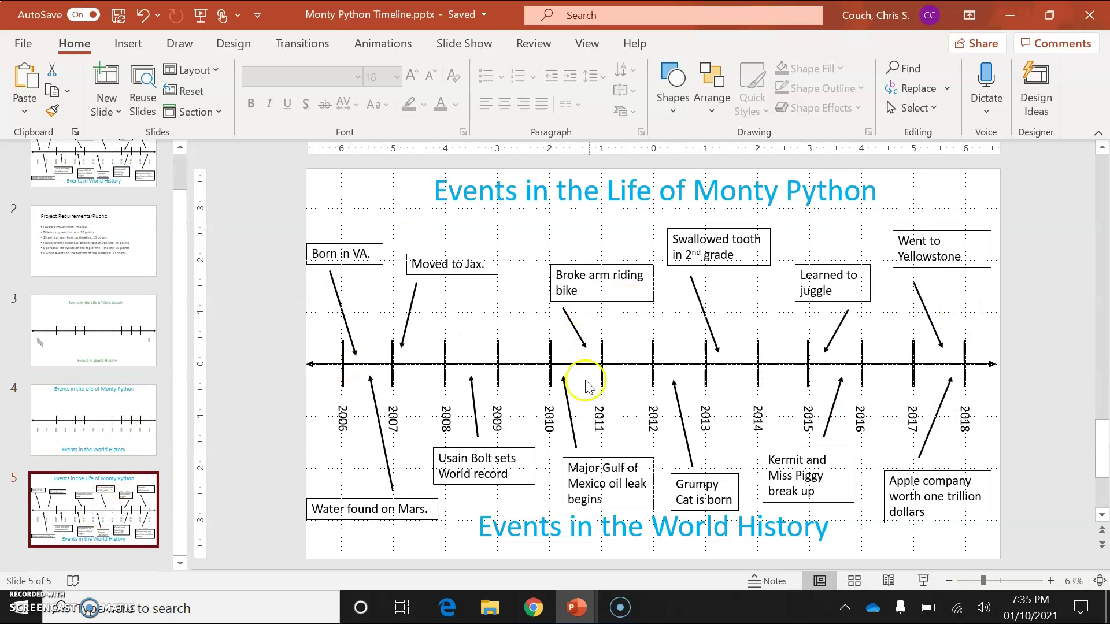
click(116, 420)
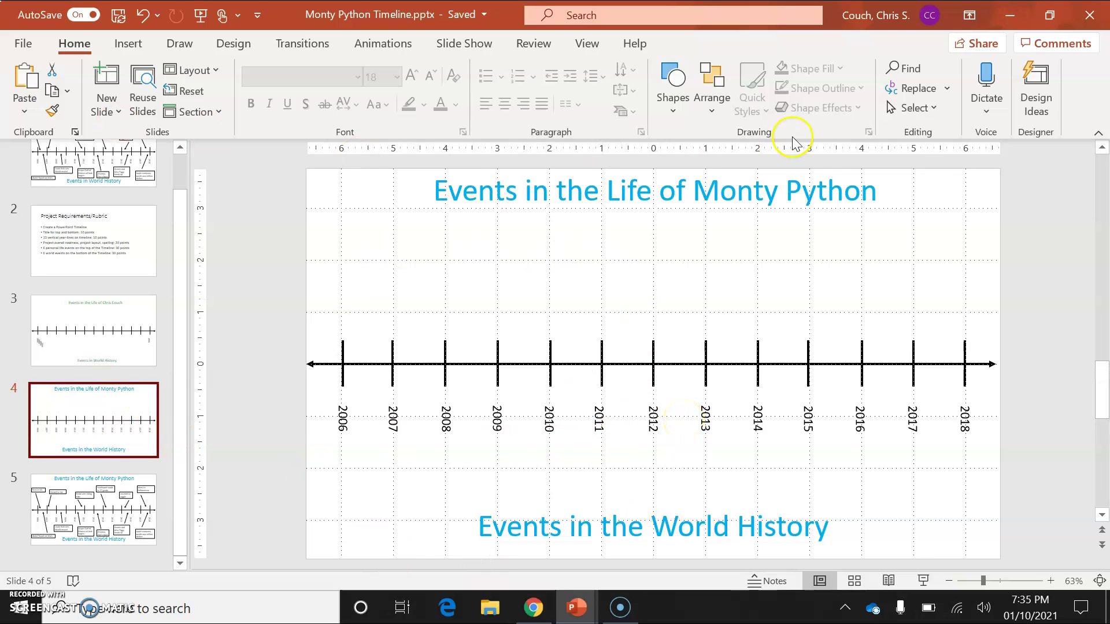
click(678, 113)
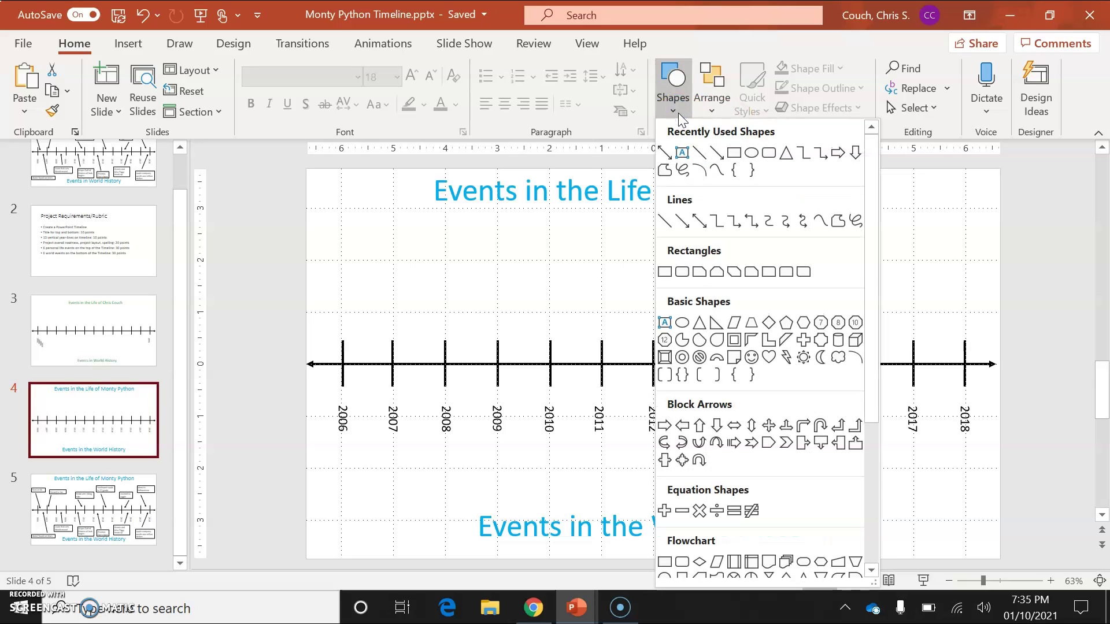
Draw a text box above the 2006 tick reading 'Born in Hawaii'.
click(682, 153)
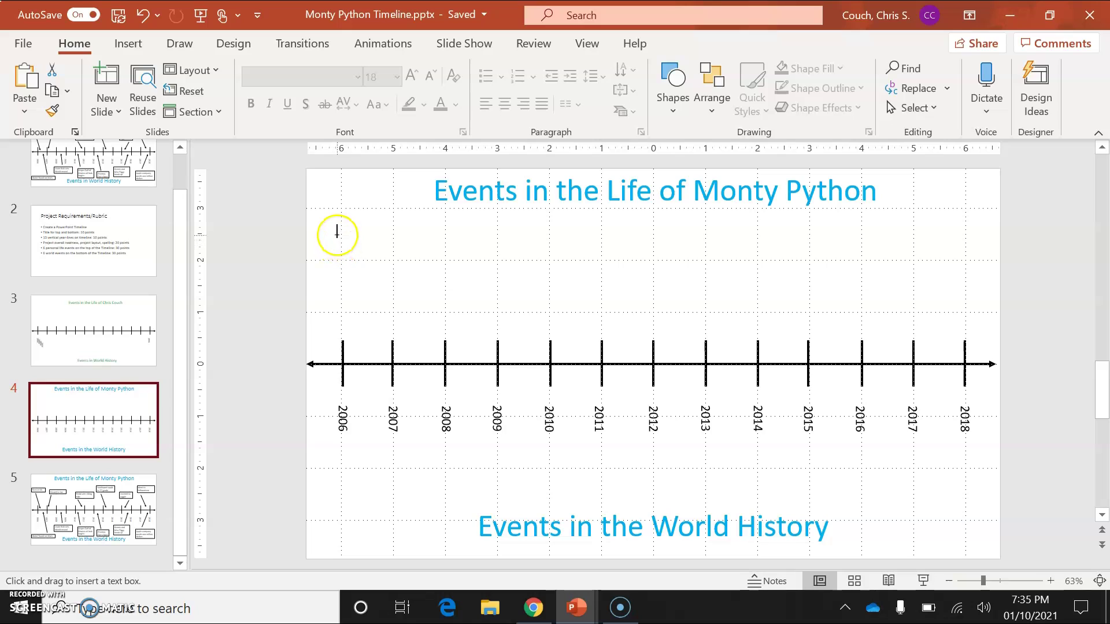
drag(337, 235, 423, 283)
text(Born)
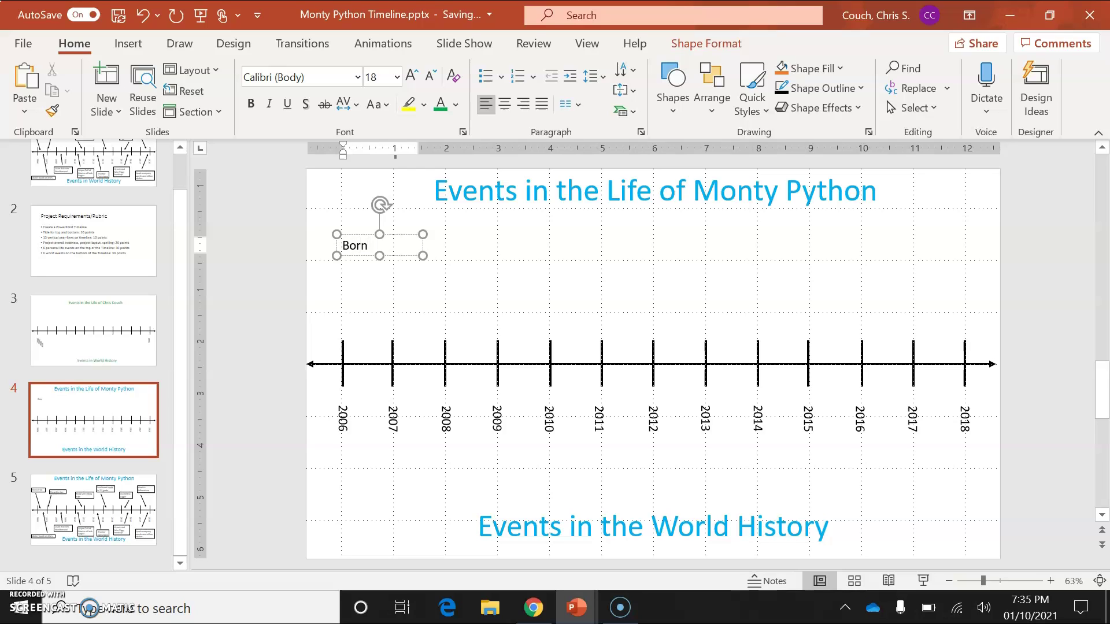
text( in Hawaii)
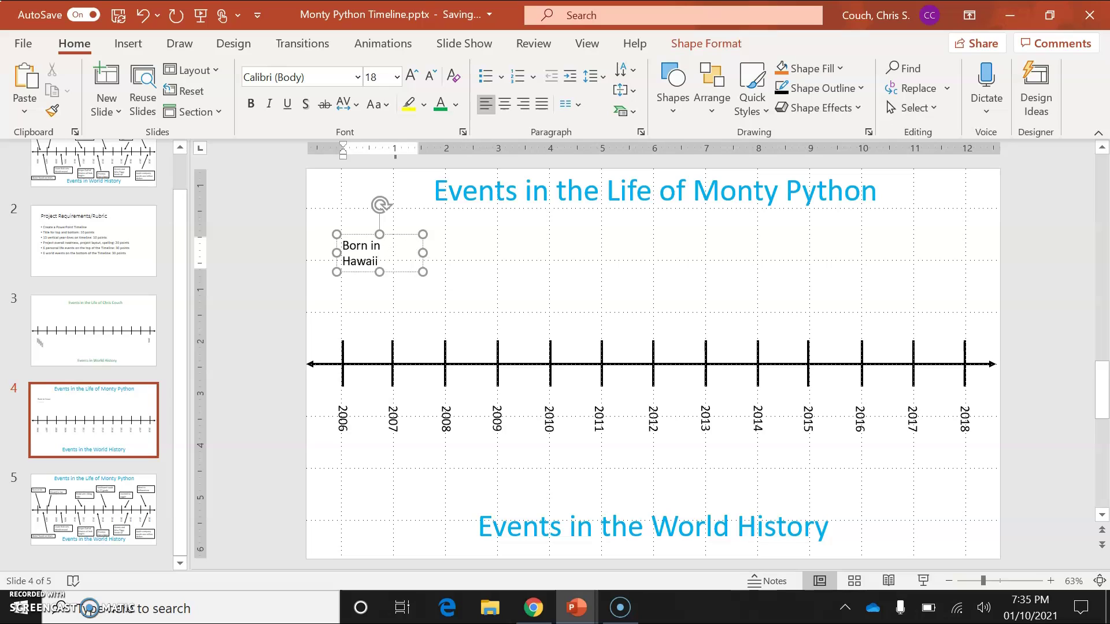
Narrow the Born in Hawaii box to fit its text and give it a black outline.
click(422, 322)
click(367, 269)
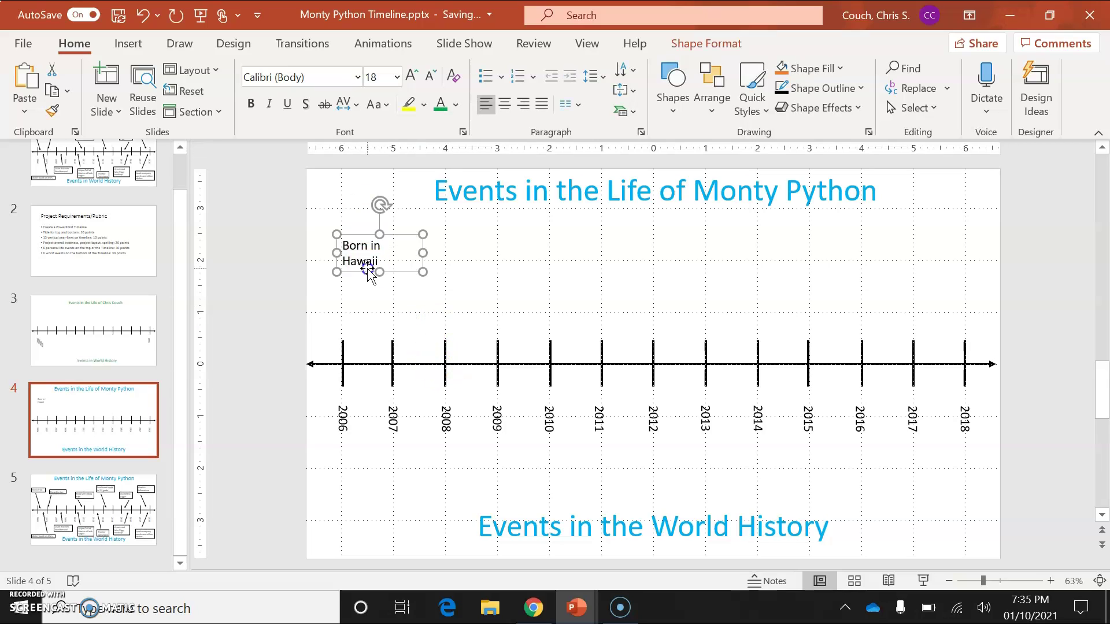
click(421, 251)
drag(421, 251, 387, 252)
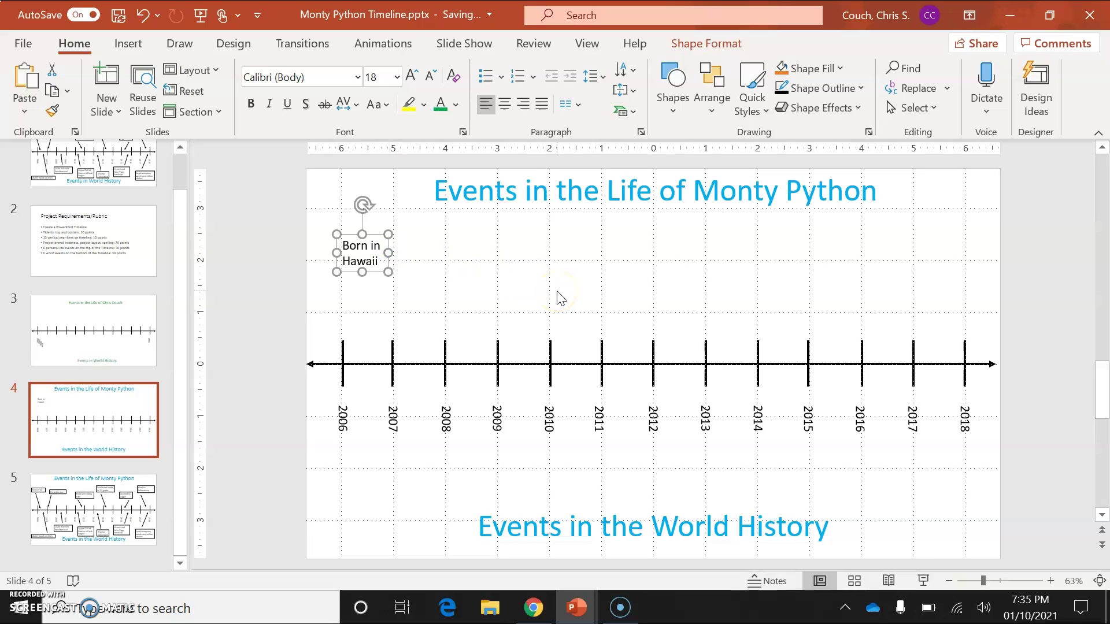
click(808, 89)
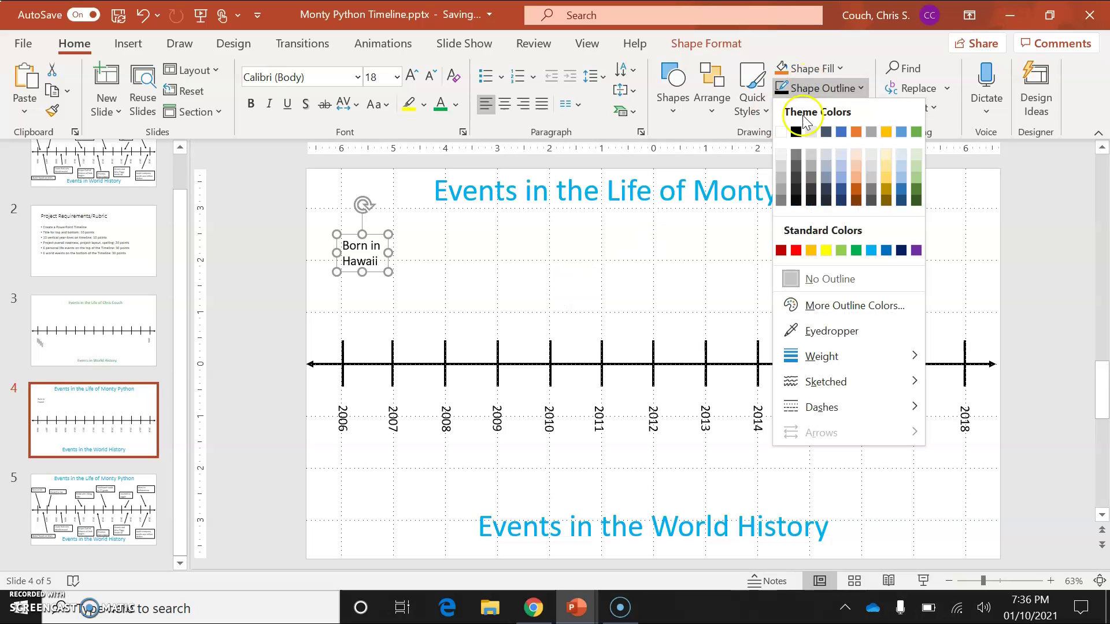
click(797, 132)
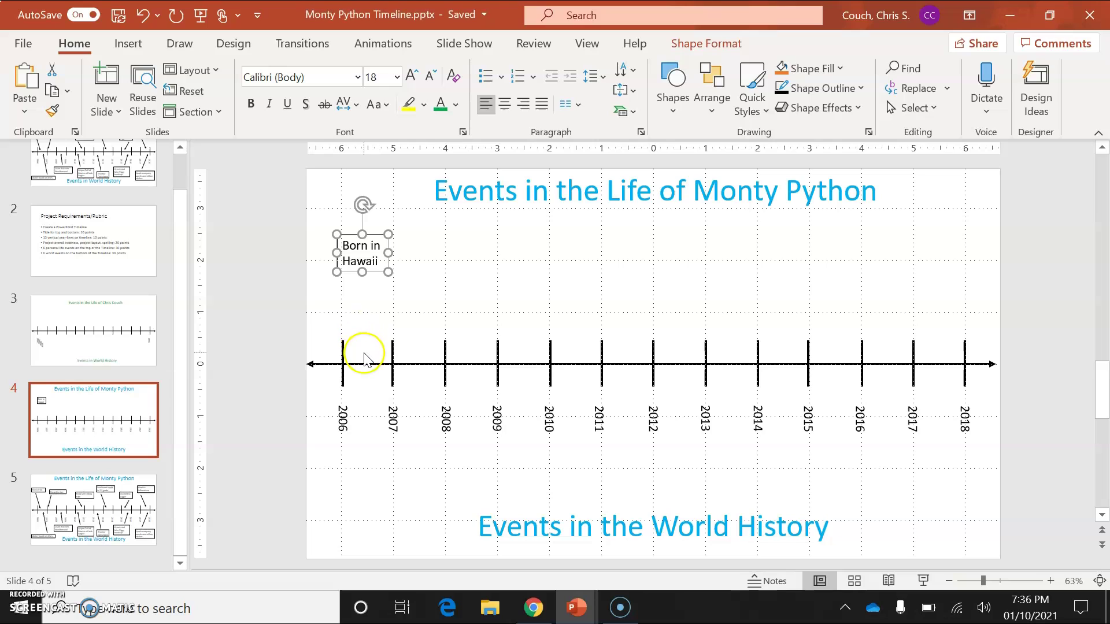
Draw a light green arrow from the Born in Hawaii box down to the timeline near 2006.
click(686, 103)
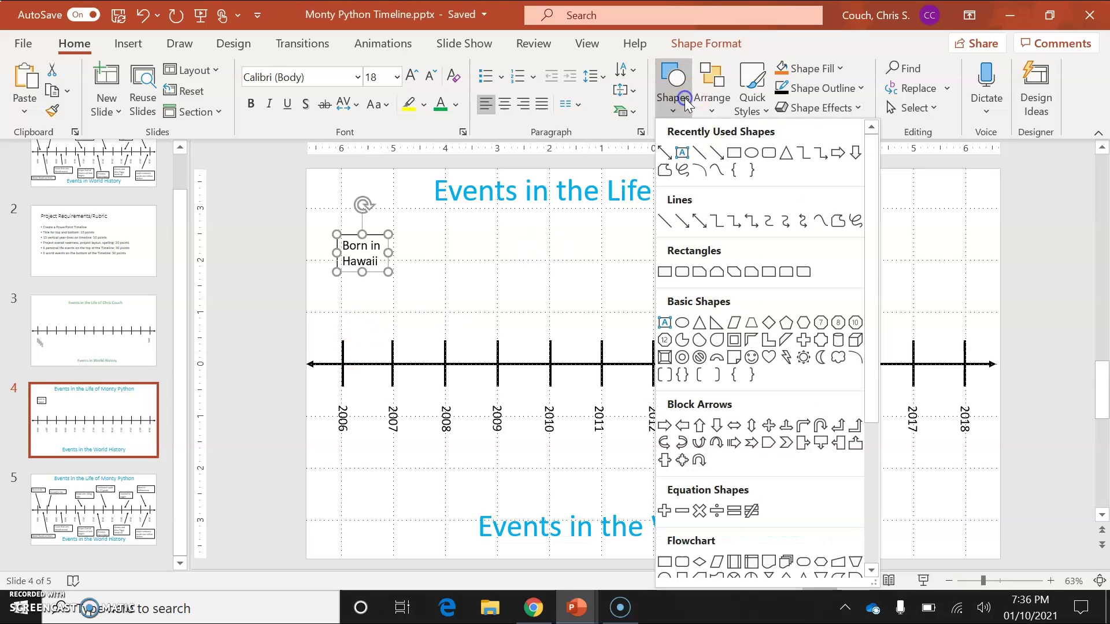
click(717, 153)
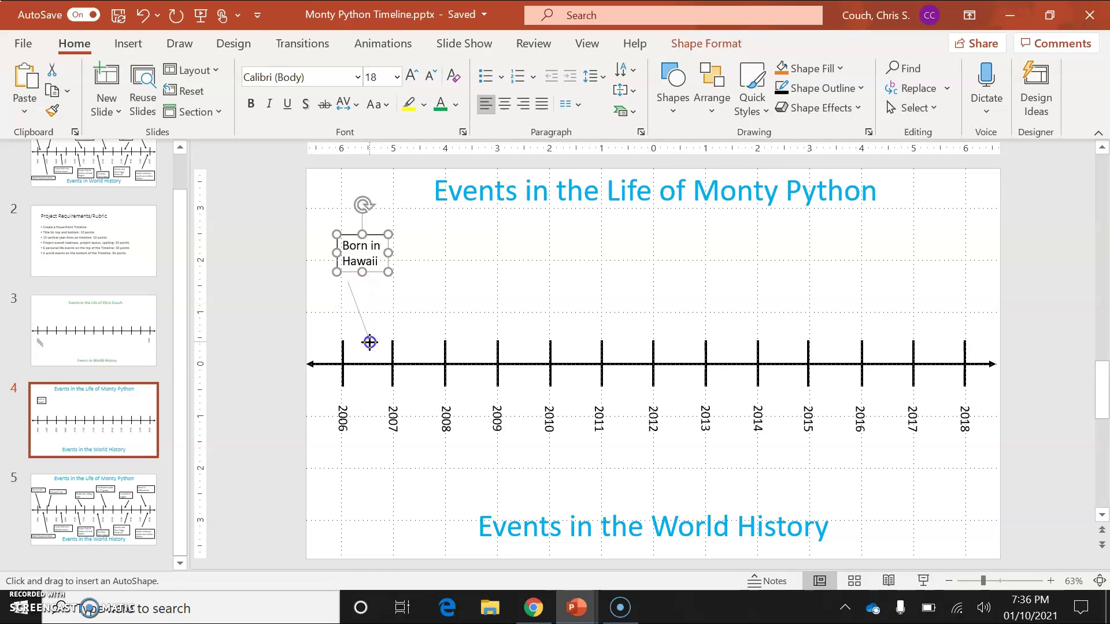
mouse_move(369, 342)
mouse_down()
mouse_move(357, 353)
mouse_move(381, 350)
mouse_move(364, 353)
mouse_up()
drag(368, 354, 367, 354)
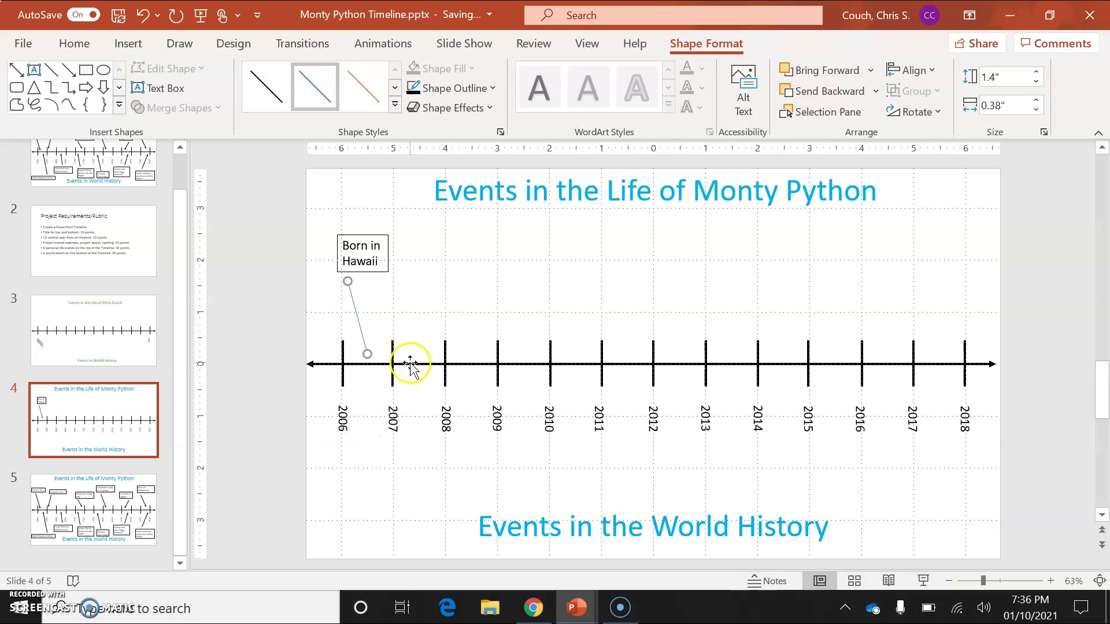
click(478, 93)
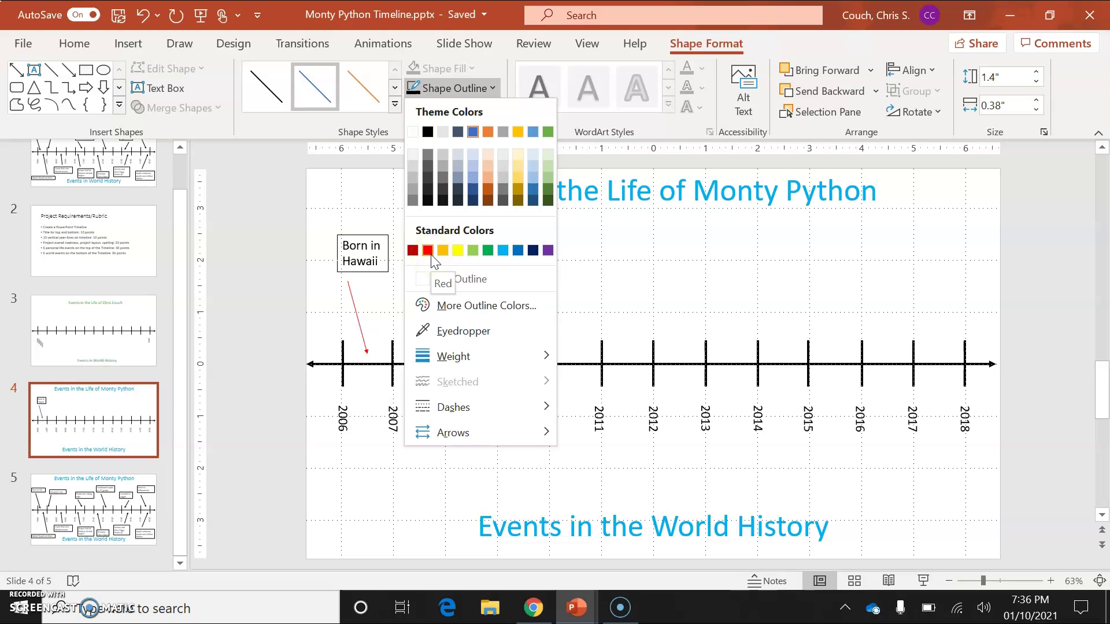
click(472, 250)
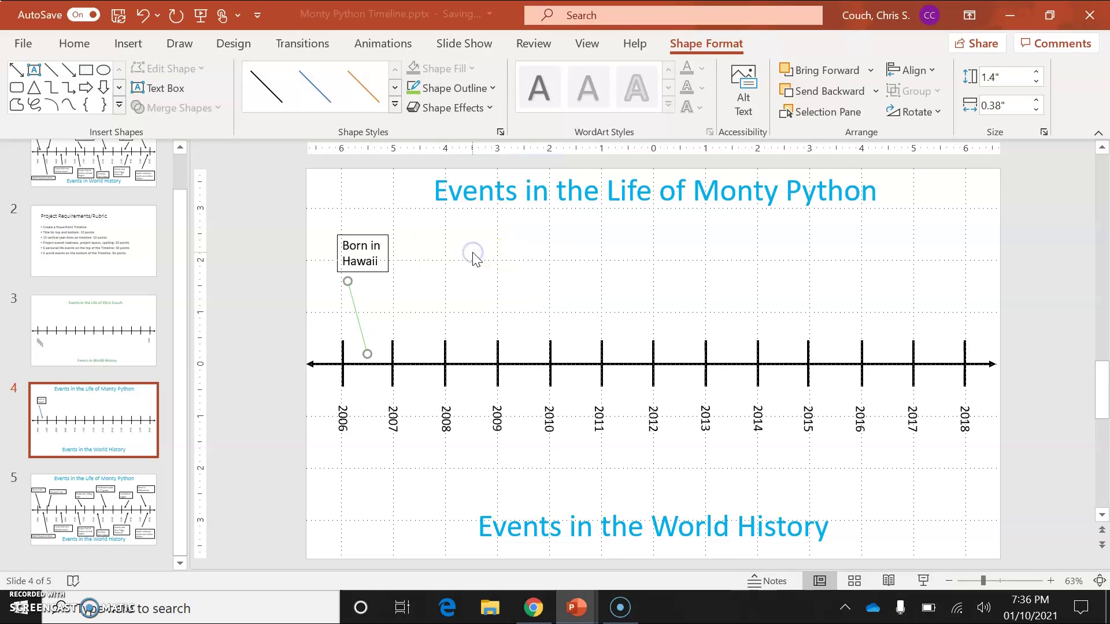
Set the arrow's line weight to 2¼ pt.
click(476, 88)
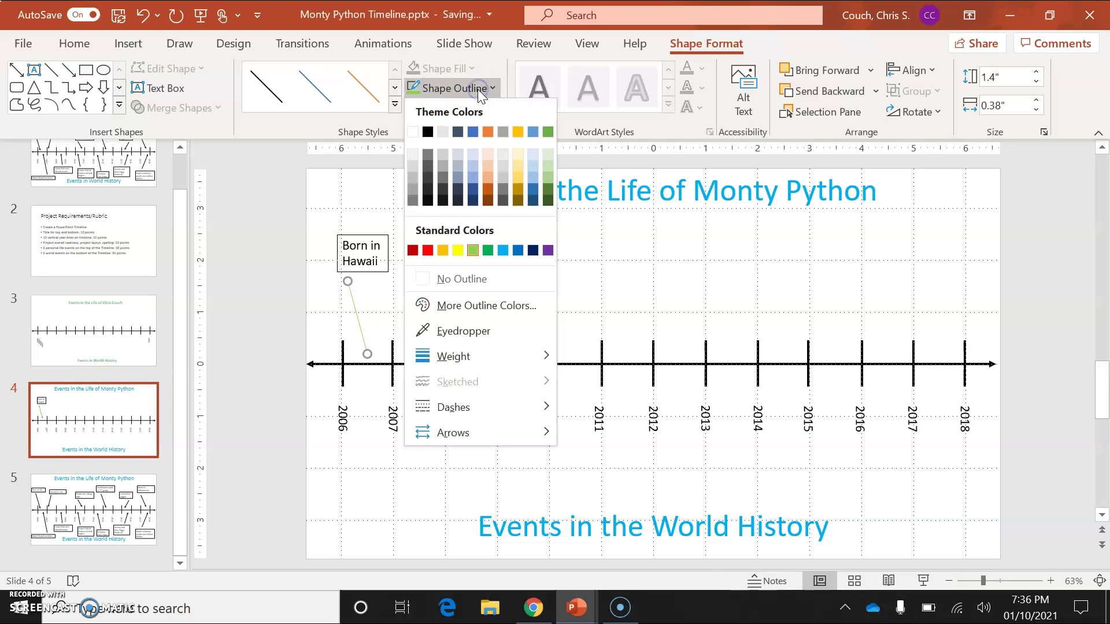
mouse_move(483, 363)
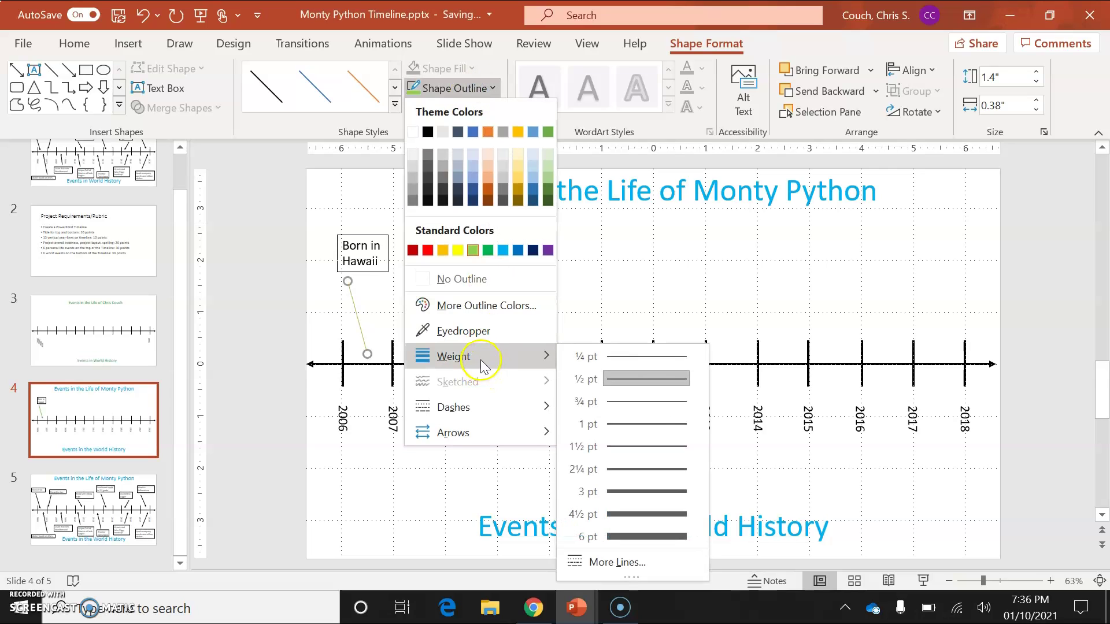
click(661, 471)
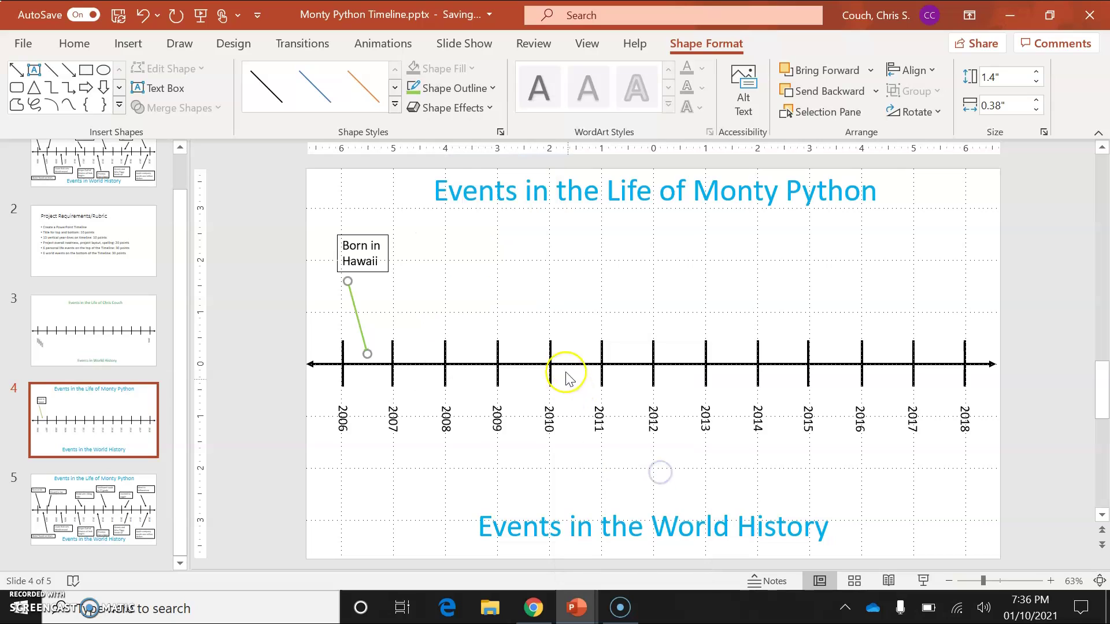
click(545, 311)
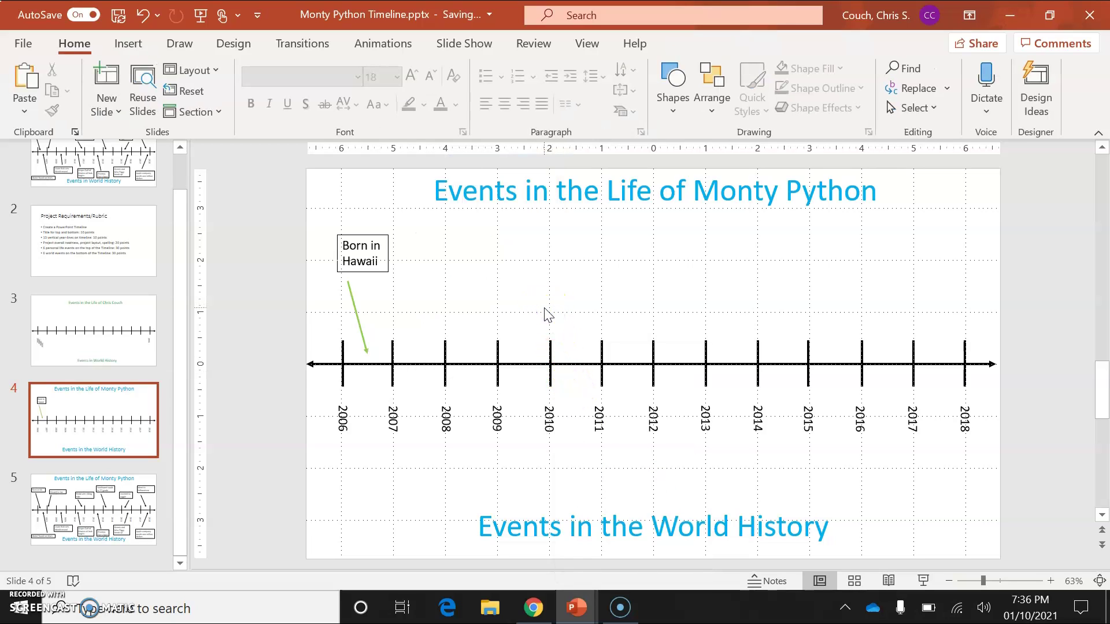
Outline the Born in Hawaii box in light green, then view slide 5's finished timeline.
click(385, 263)
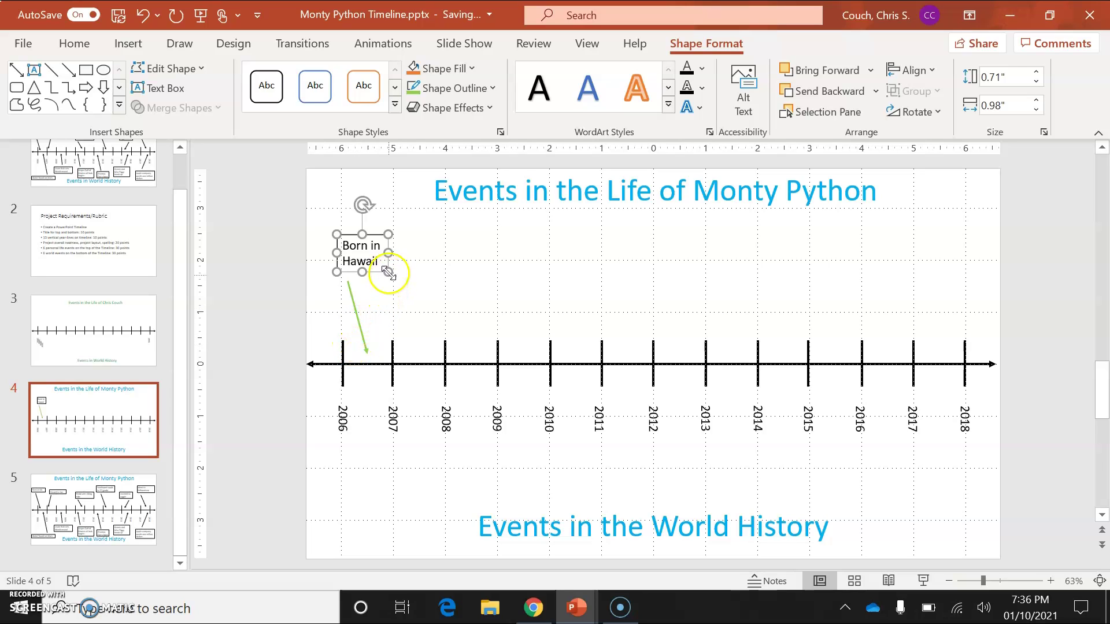
click(489, 88)
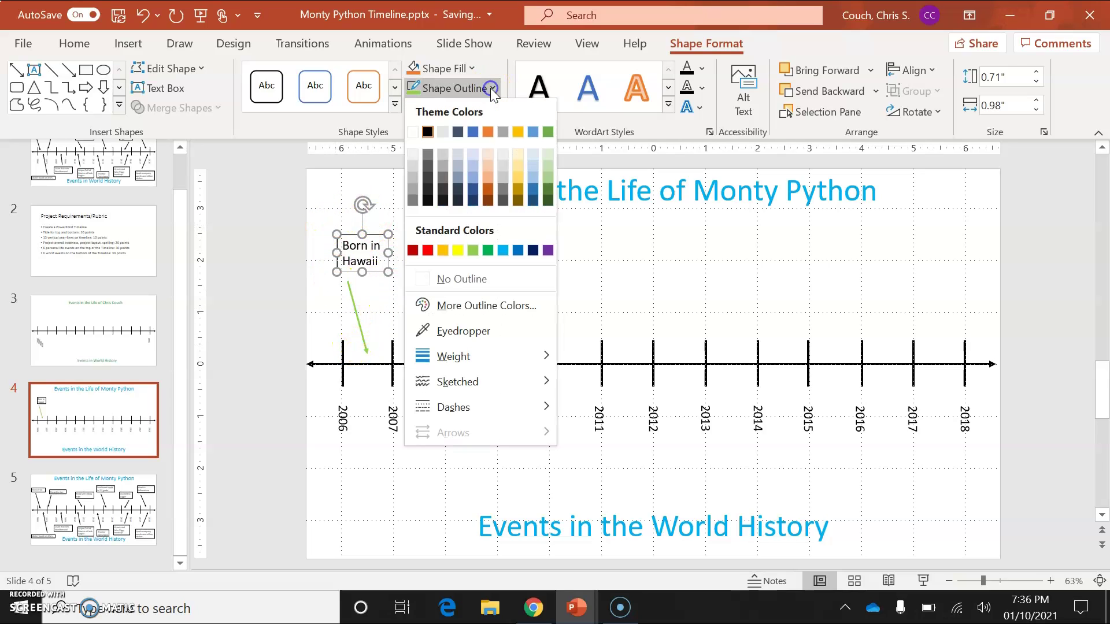
click(474, 250)
click(492, 277)
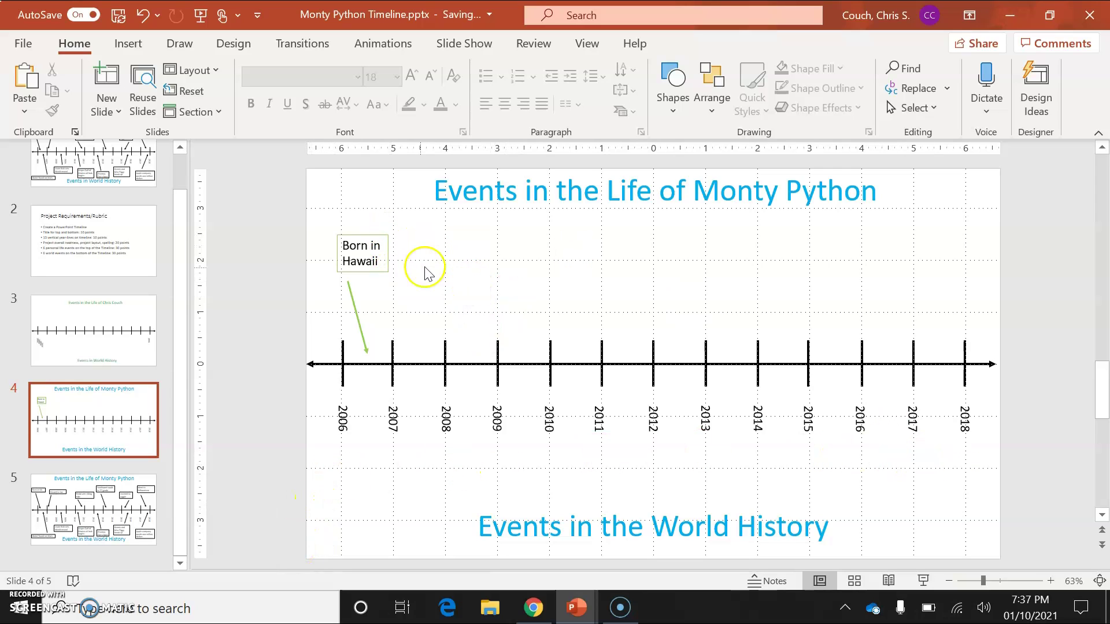
click(94, 498)
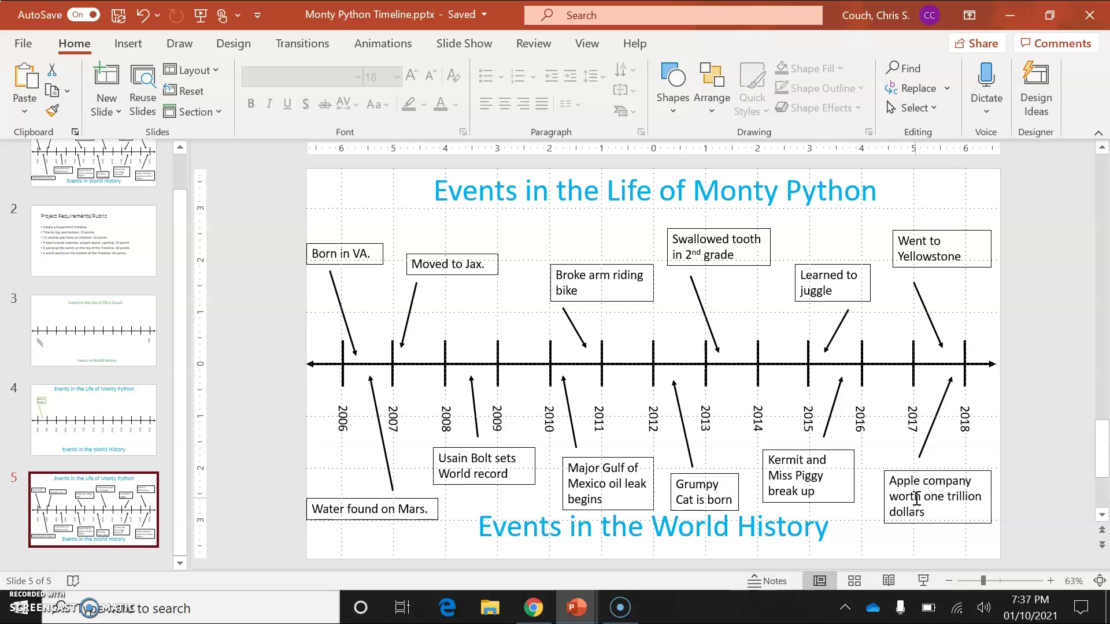
In a new Chrome tab, search Google for 'world events by year'.
click(541, 613)
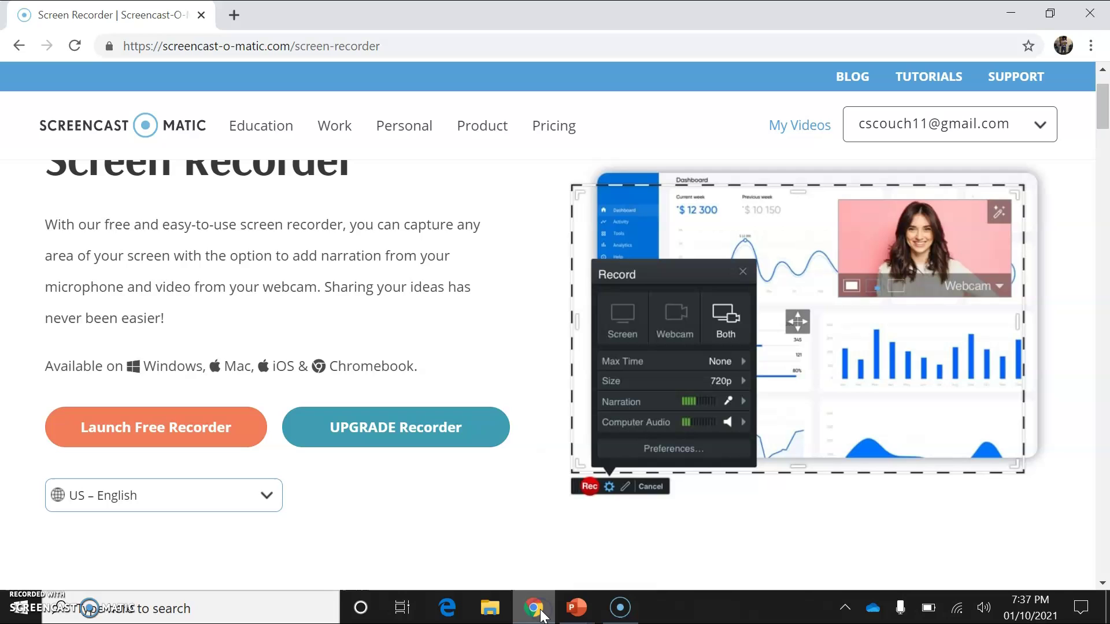
click(235, 17)
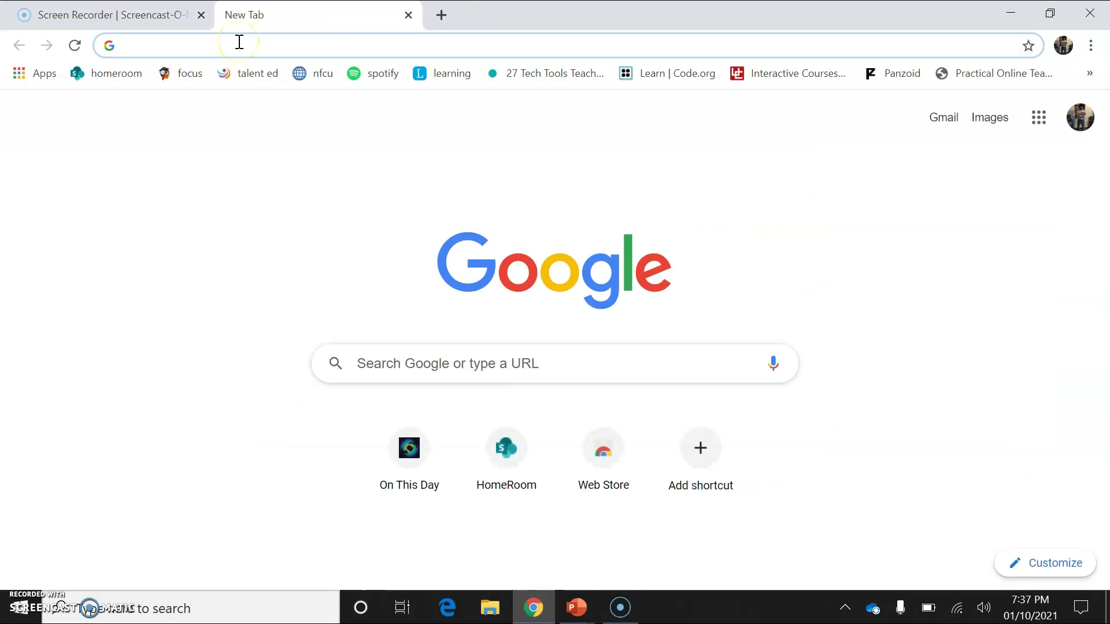
text(world events by year)
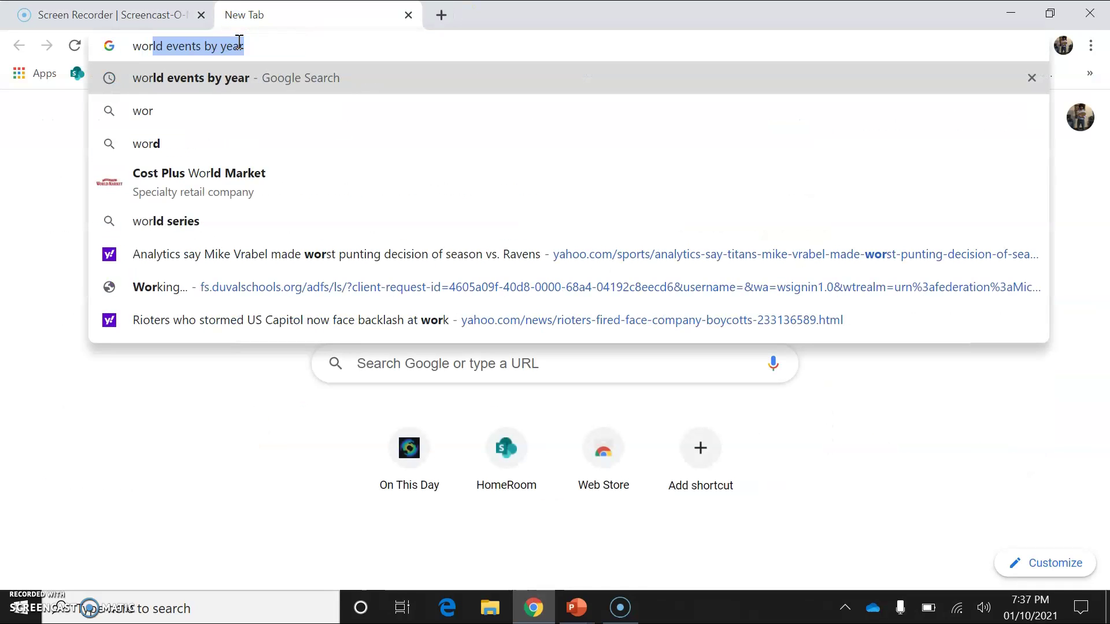
click(215, 76)
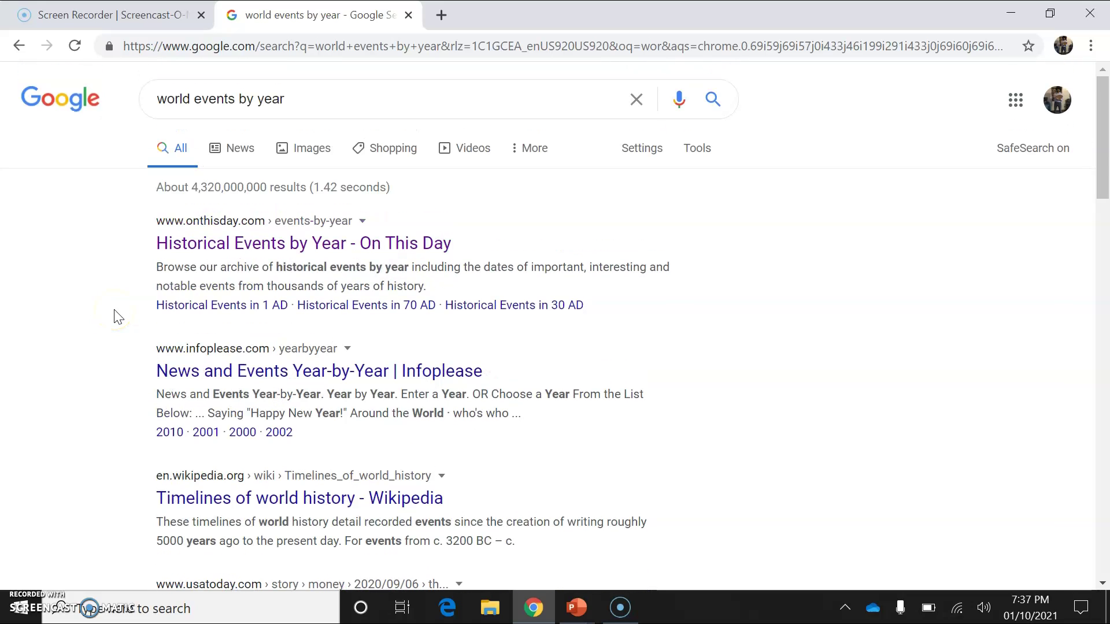
Open the On This Day result and go to the 2010 events page, dismissing the ad.
click(219, 254)
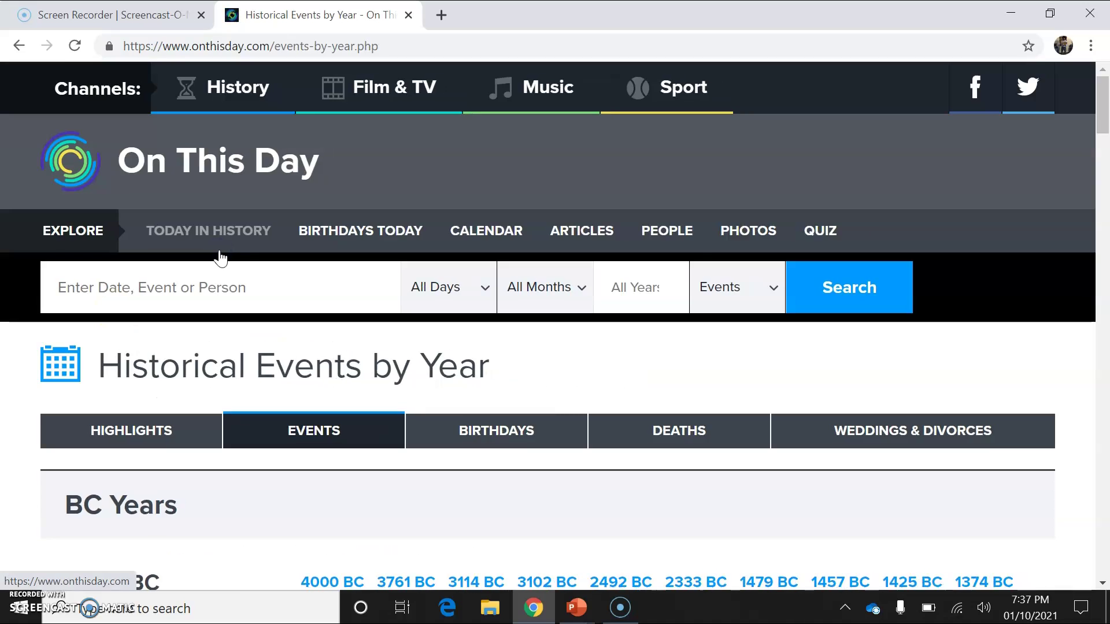
scroll(248, 376, down, 15)
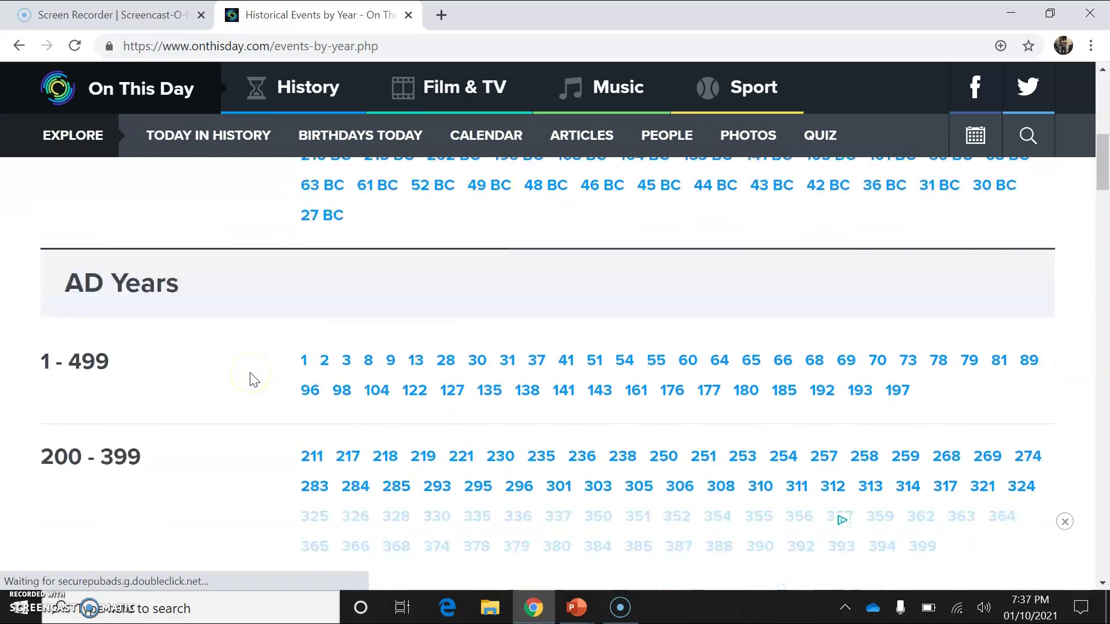
scroll(253, 380, down, 20)
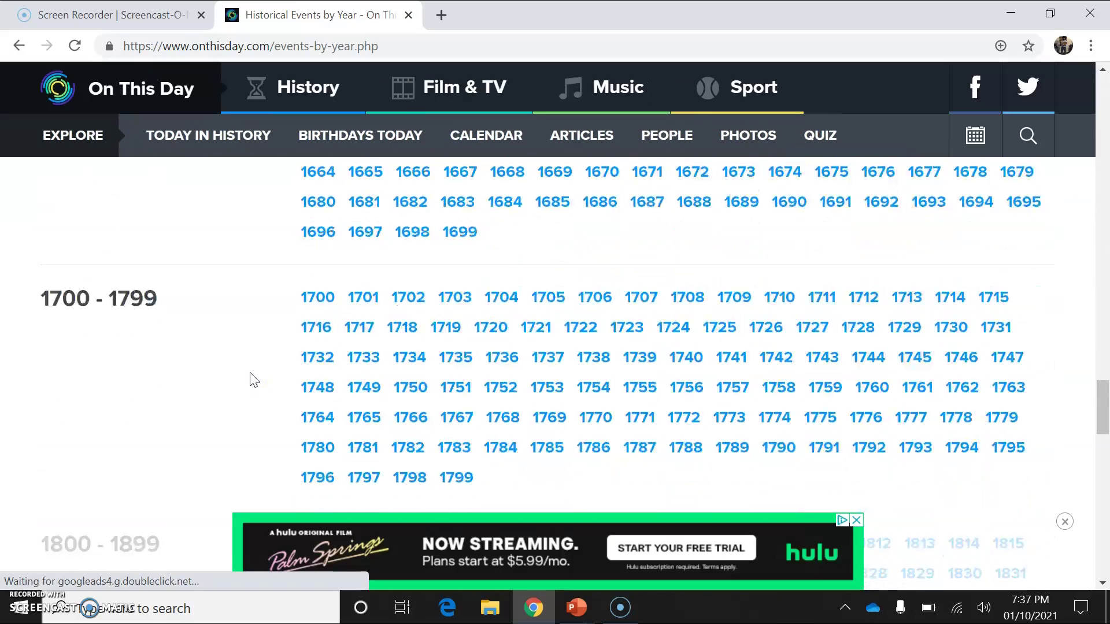
scroll(252, 380, down, 8)
scroll(249, 378, up, 1)
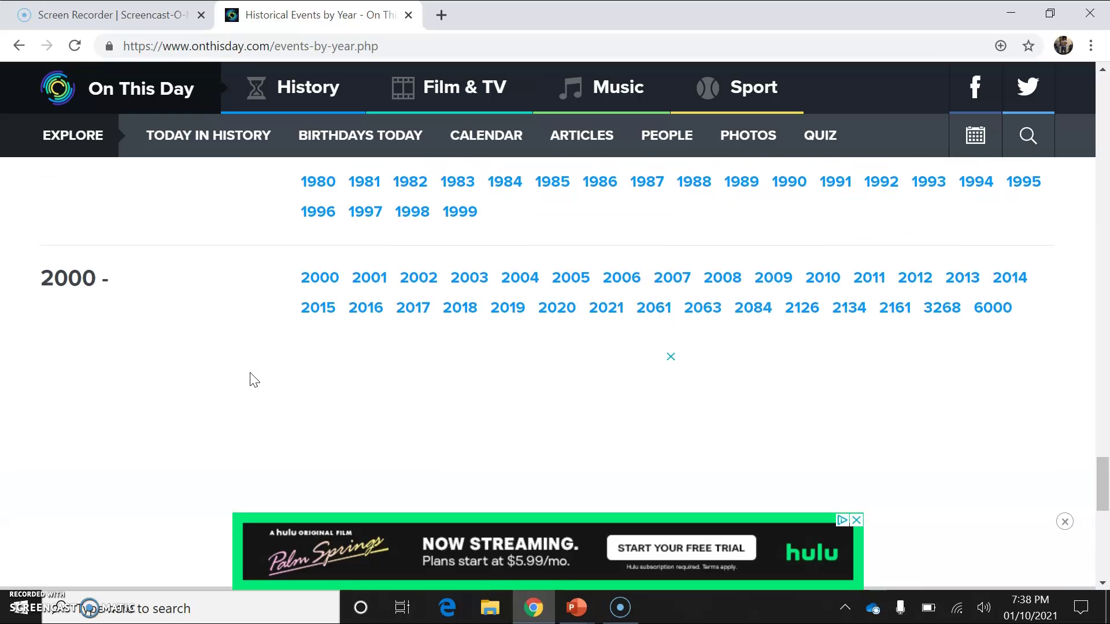
click(803, 309)
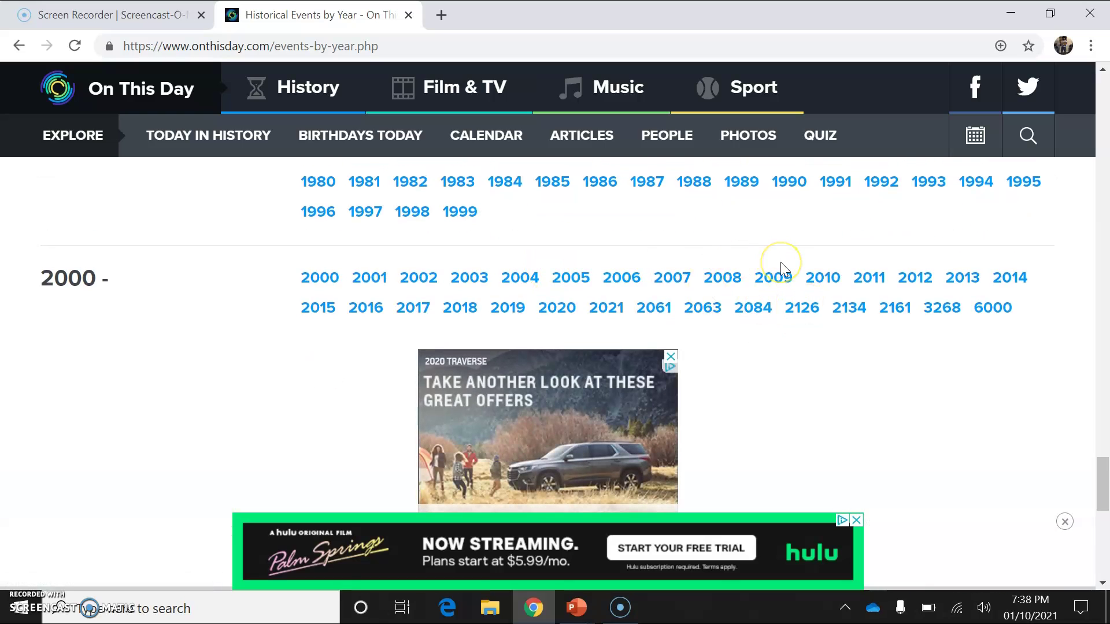
click(821, 275)
click(686, 200)
Show 2010's highlights down to Important Events, then return to PowerPoint.
scroll(705, 364, down, 5)
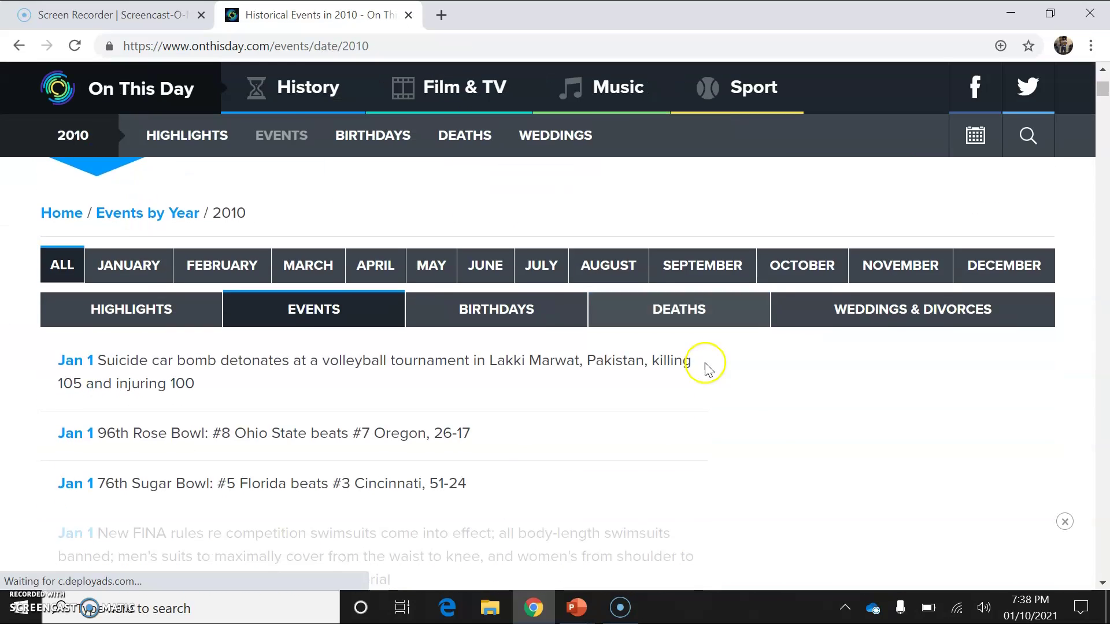
scroll(705, 363, down, 4)
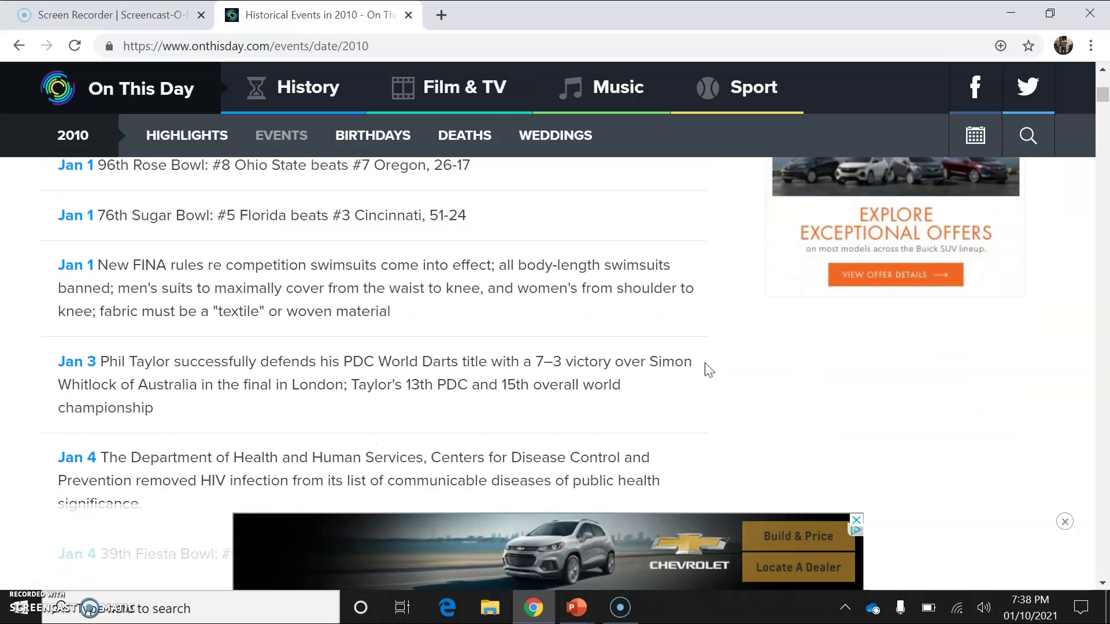
scroll(705, 363, down, 3)
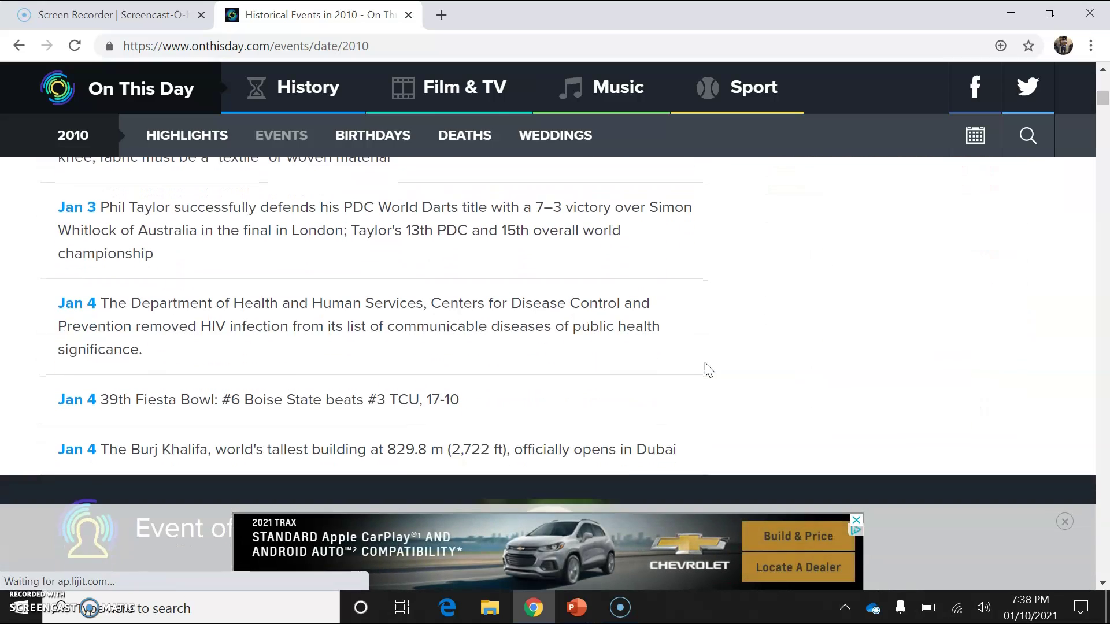
click(175, 143)
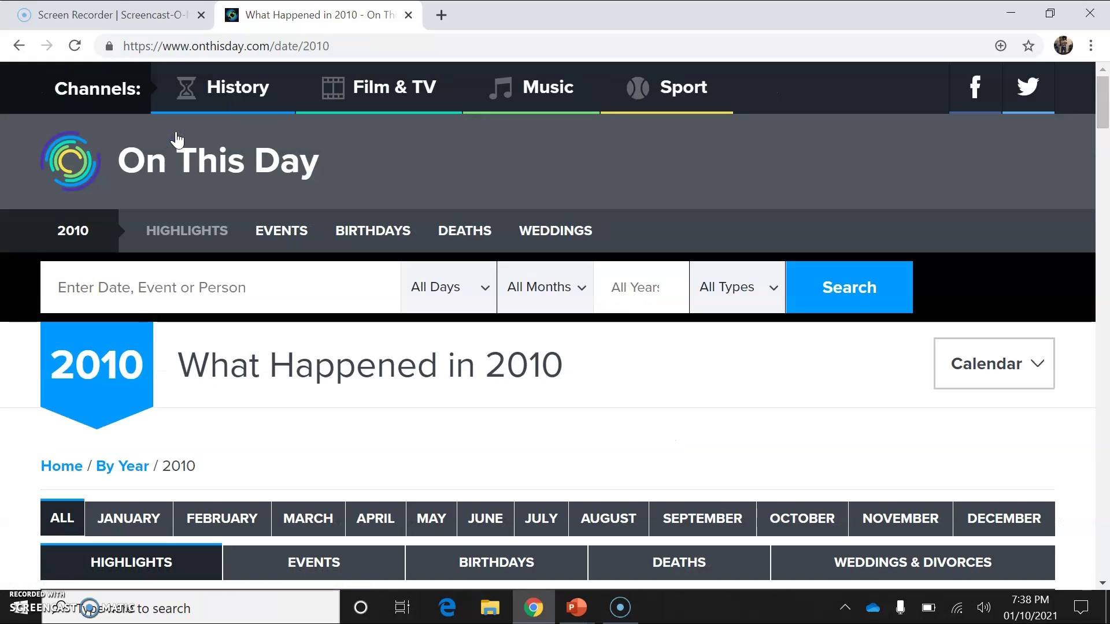
scroll(270, 272, down, 5)
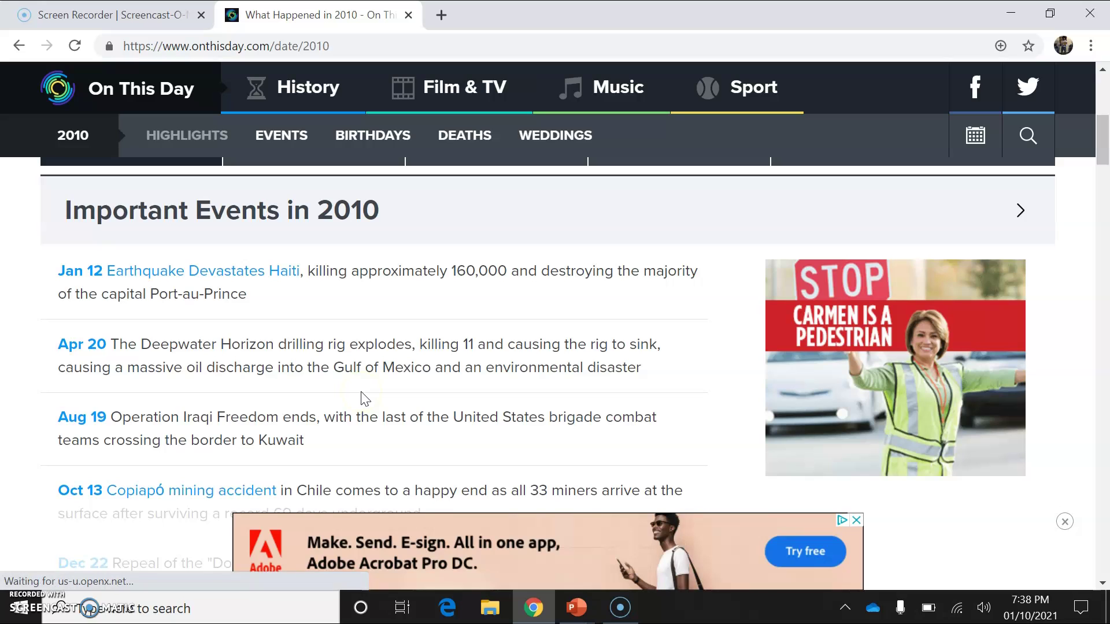
scroll(363, 398, down, 1)
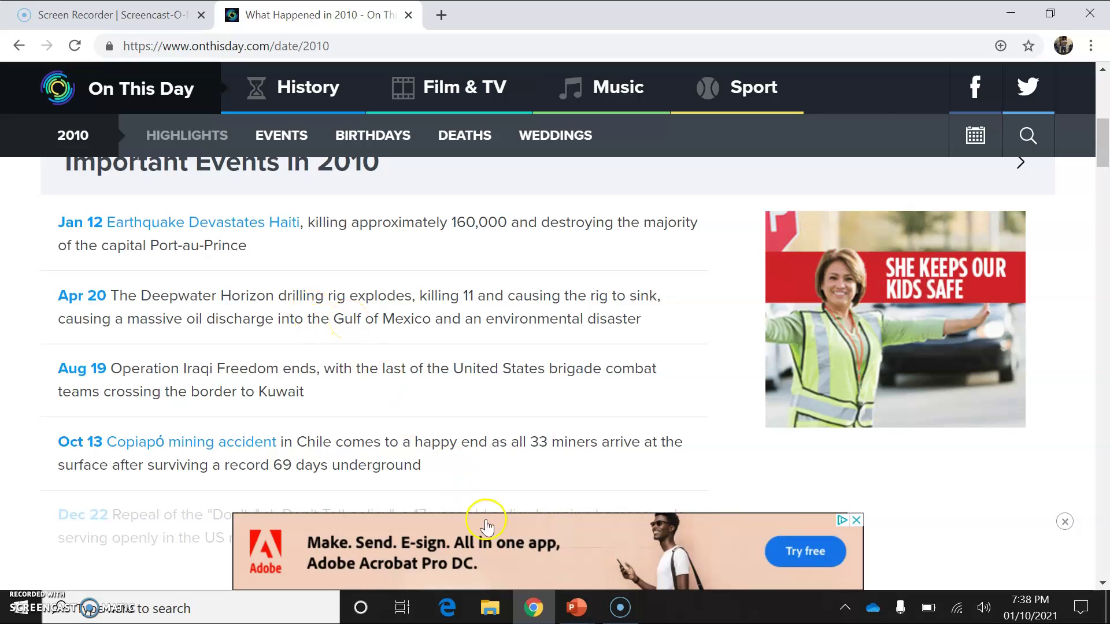
click(572, 613)
Switch back to the Monty Python Timeline.pptx window showing the finished timeline on slide 5.
click(535, 564)
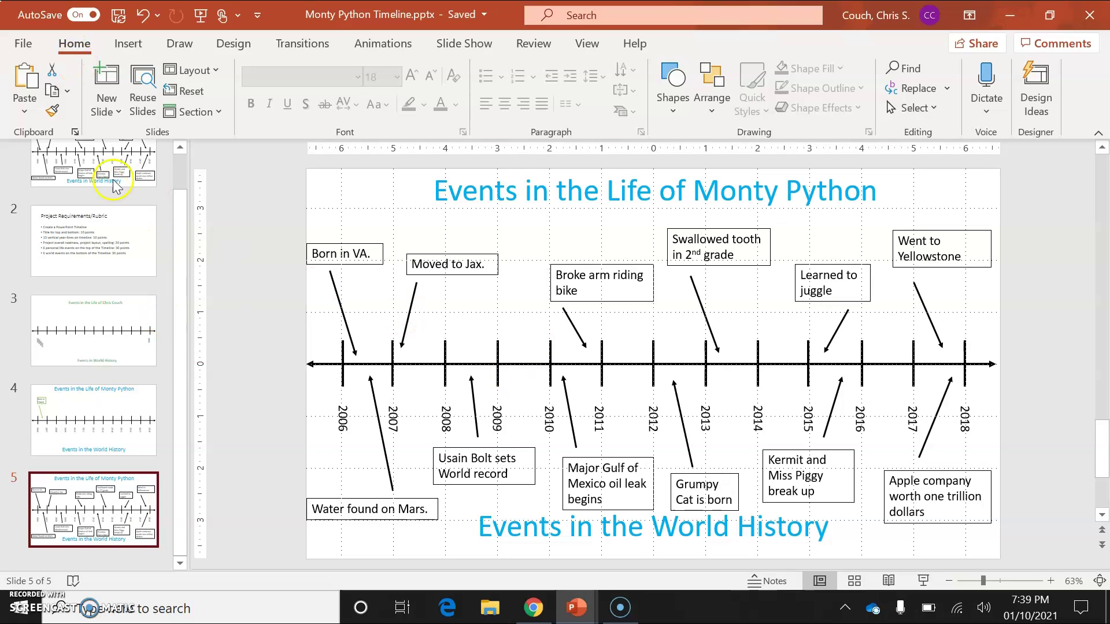
Jump to slide 1, the sample 2006–2018 timeline with 'Events in World History' below.
key(Home)
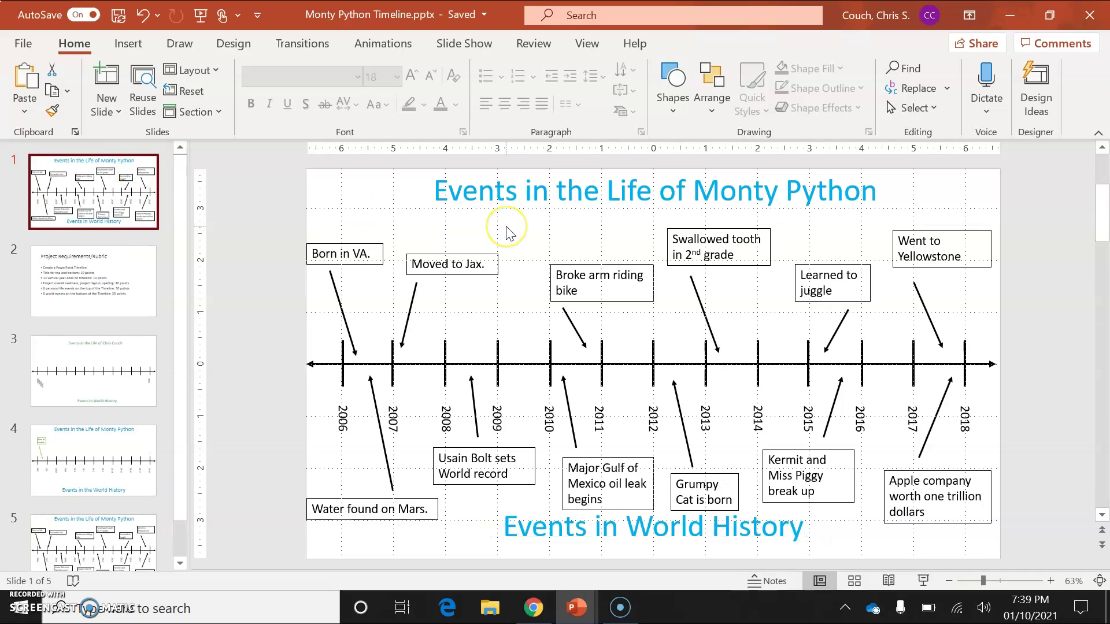